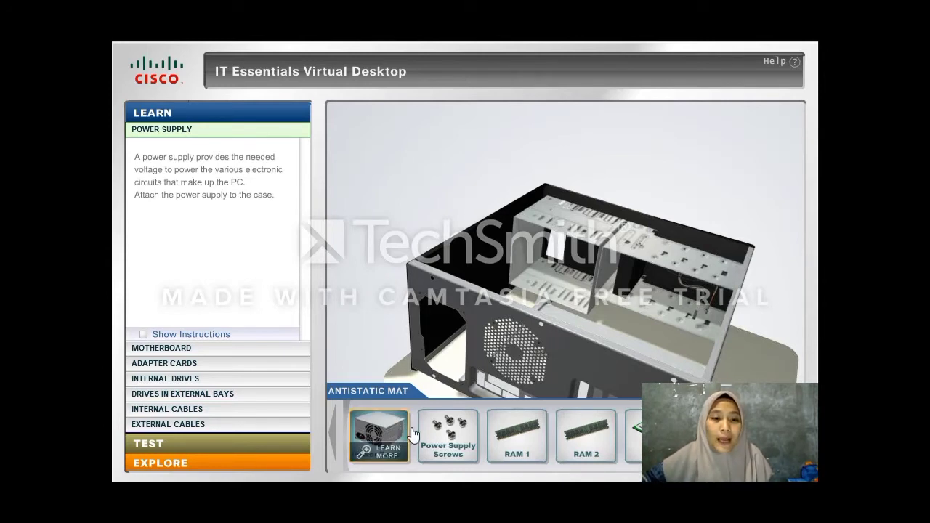
Examine the power supply in its front, side, back, top and bottom views, including the power specifications and exhaust vent details.
mouse_move(379, 433)
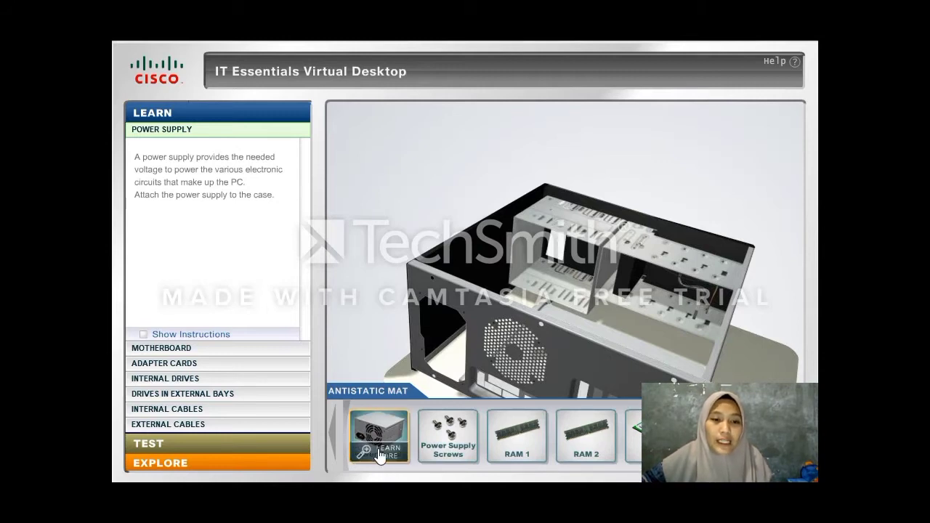
left_click(379, 454)
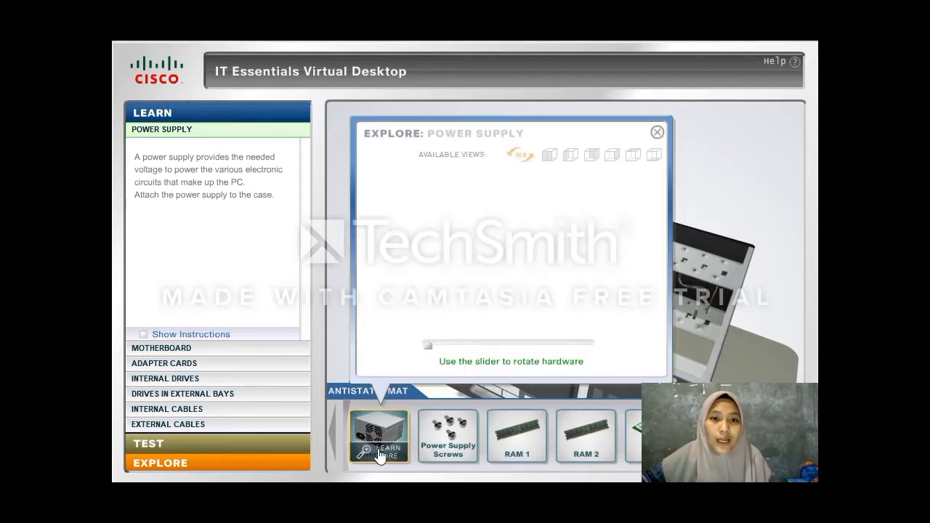
left_click(549, 156)
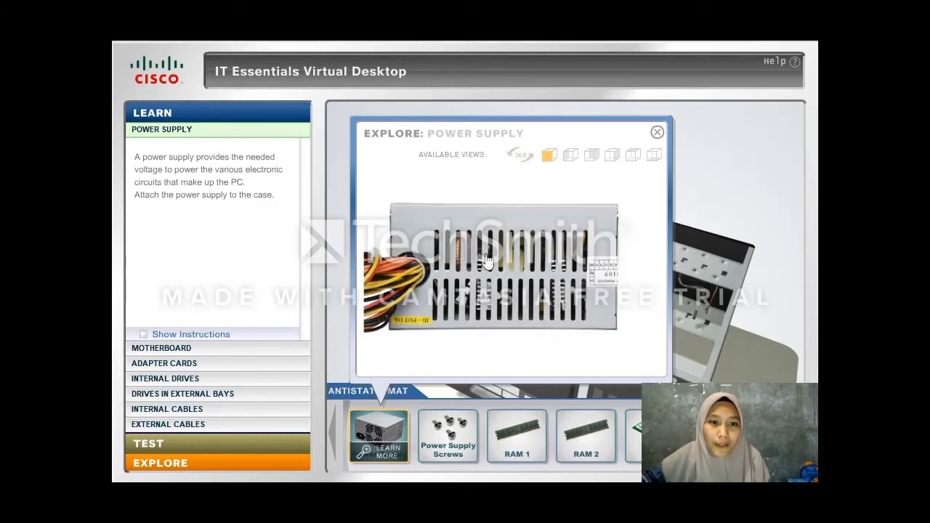
left_click(568, 156)
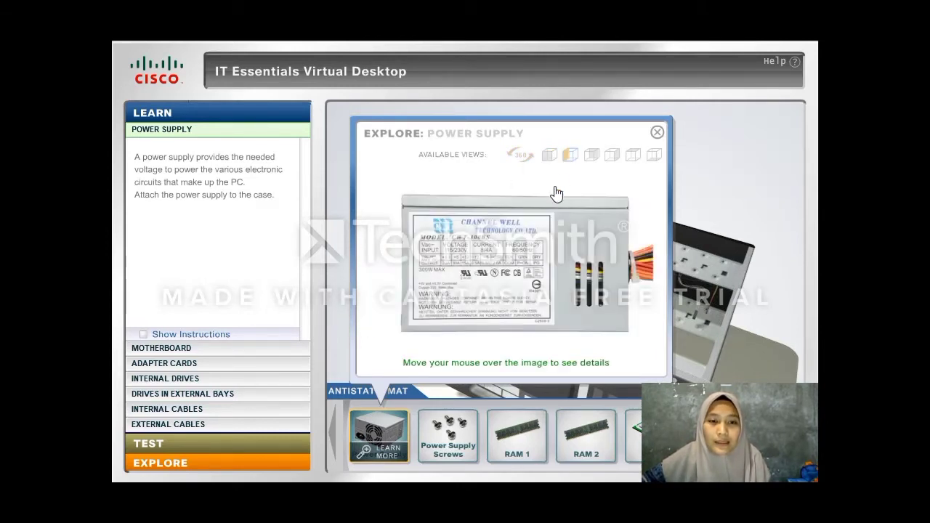
mouse_move(501, 260)
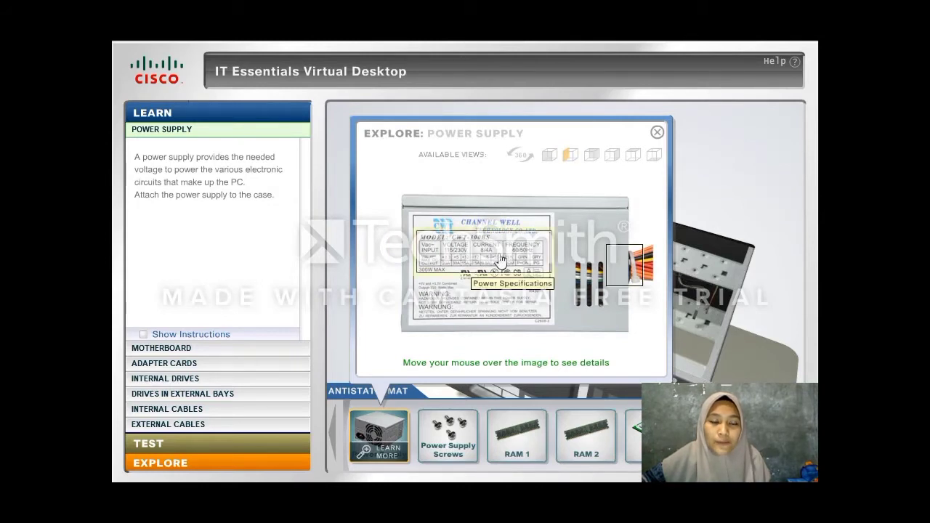
left_click(590, 155)
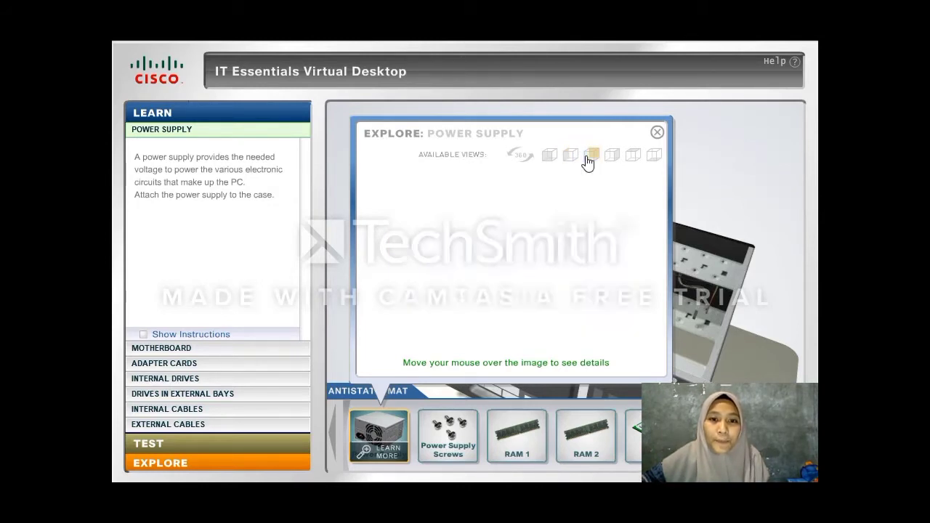
mouse_move(444, 301)
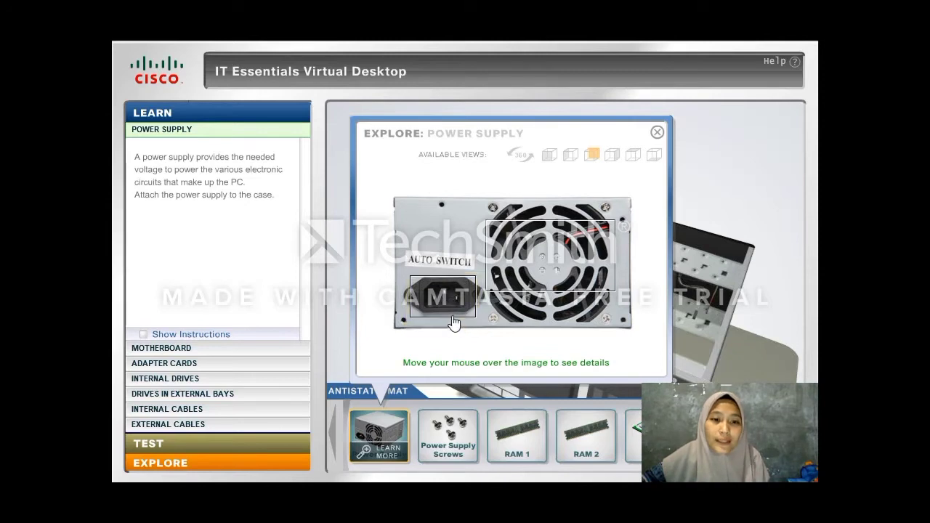
mouse_move(545, 256)
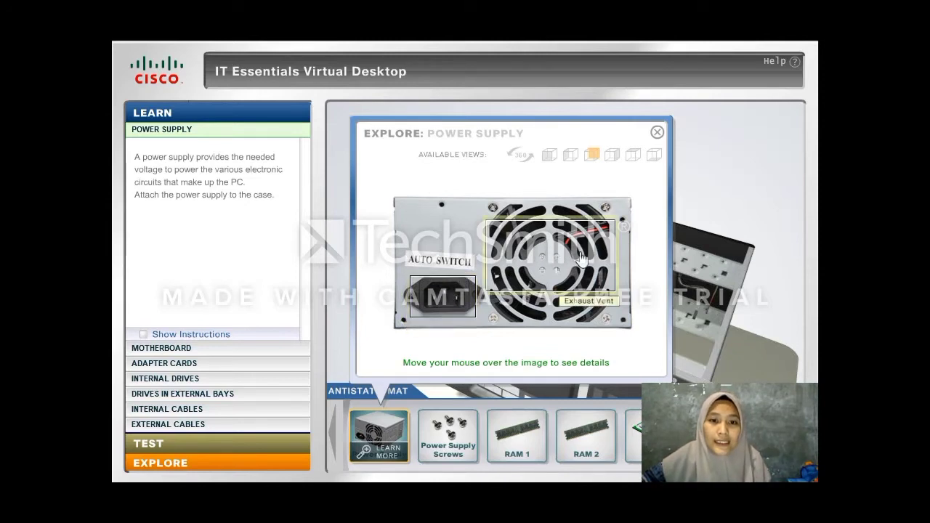
left_click(614, 164)
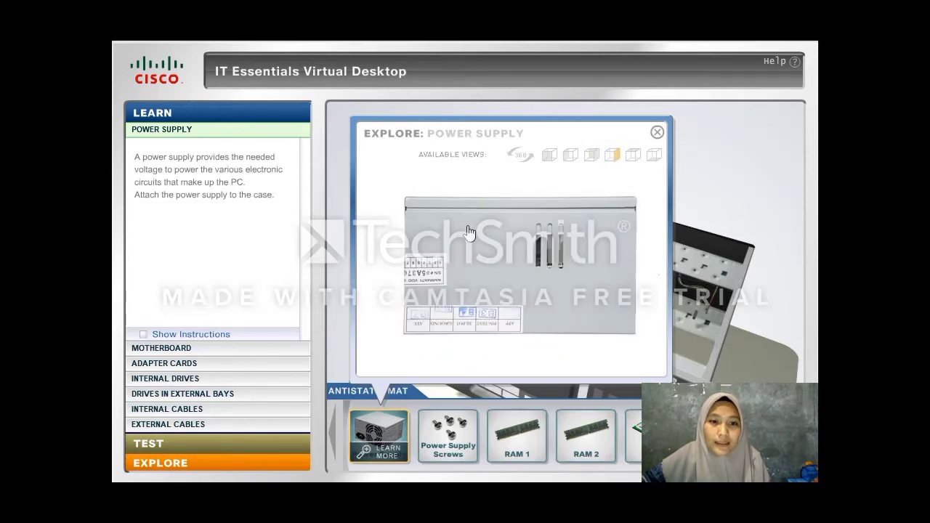
left_click(632, 155)
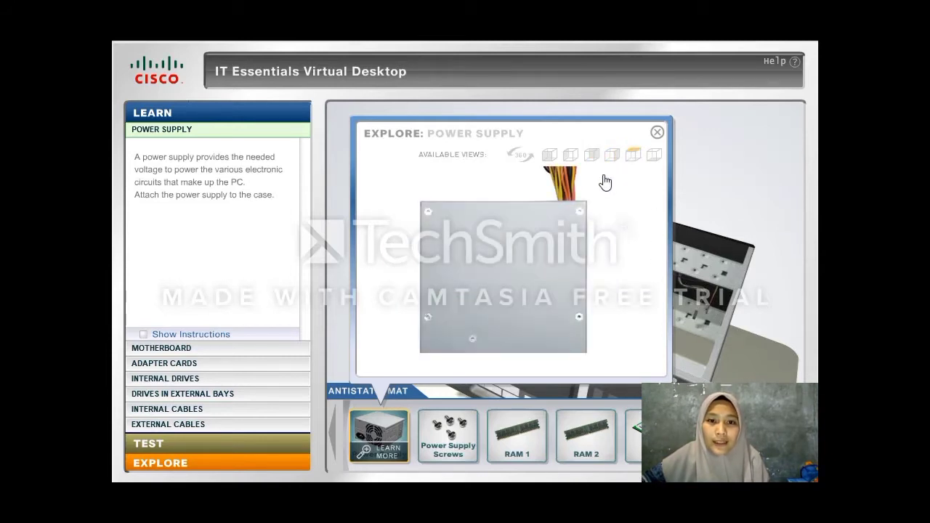
left_click(654, 156)
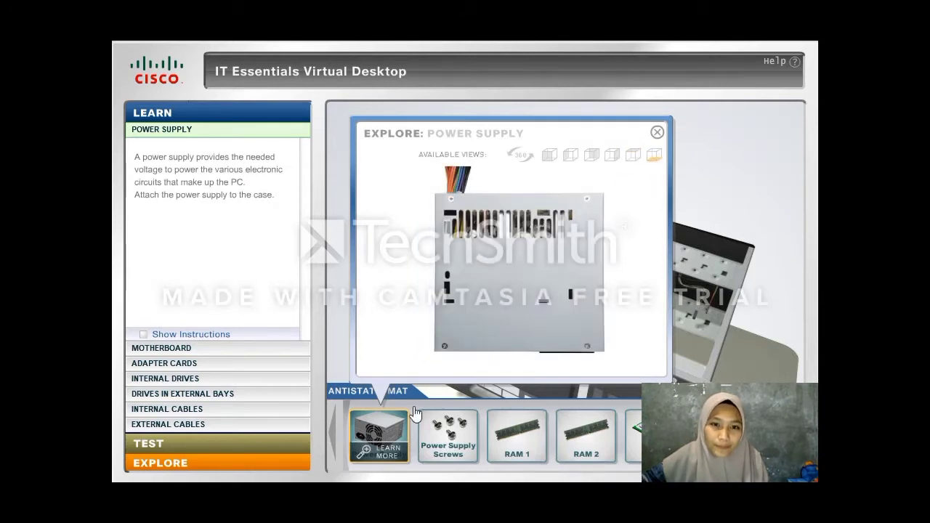
left_click(657, 133)
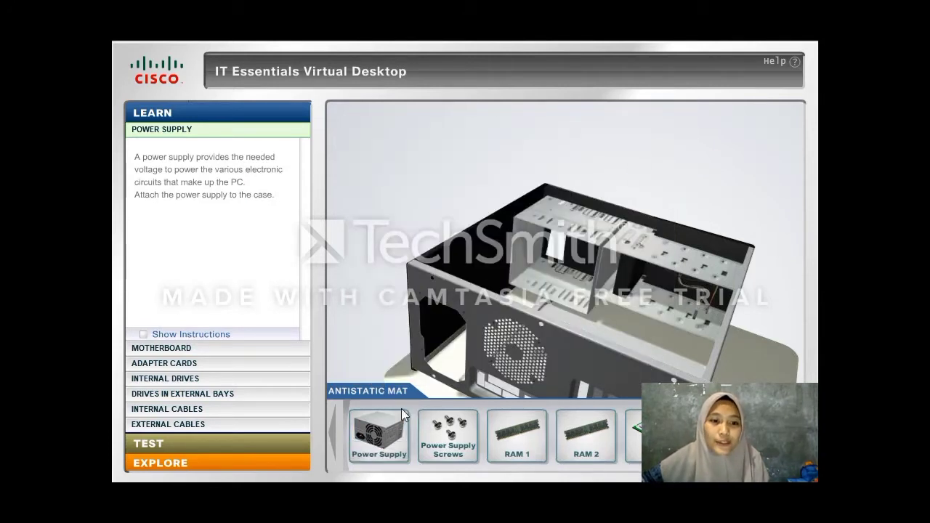
Install the power supply in the case's empty bay, rotated so that its fan sits above the power socket.
left_click_drag(387, 430, 463, 240)
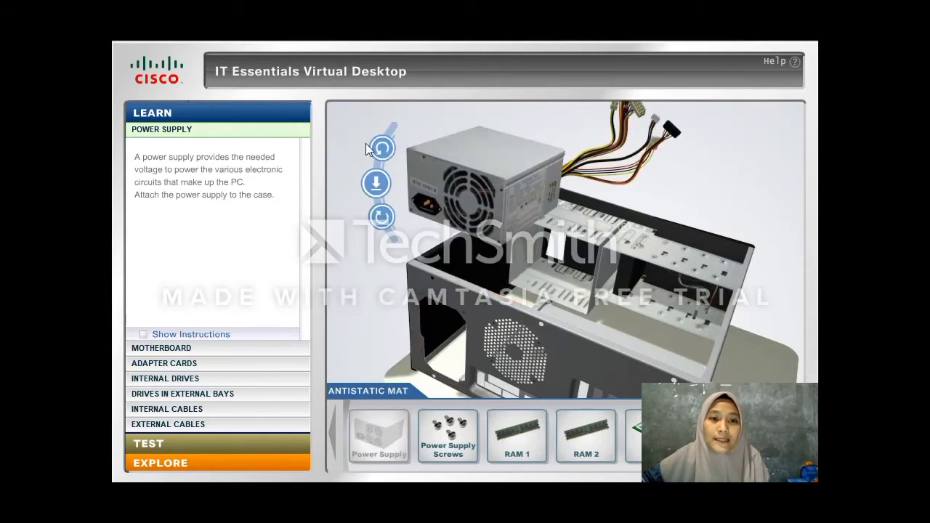
left_click(381, 156)
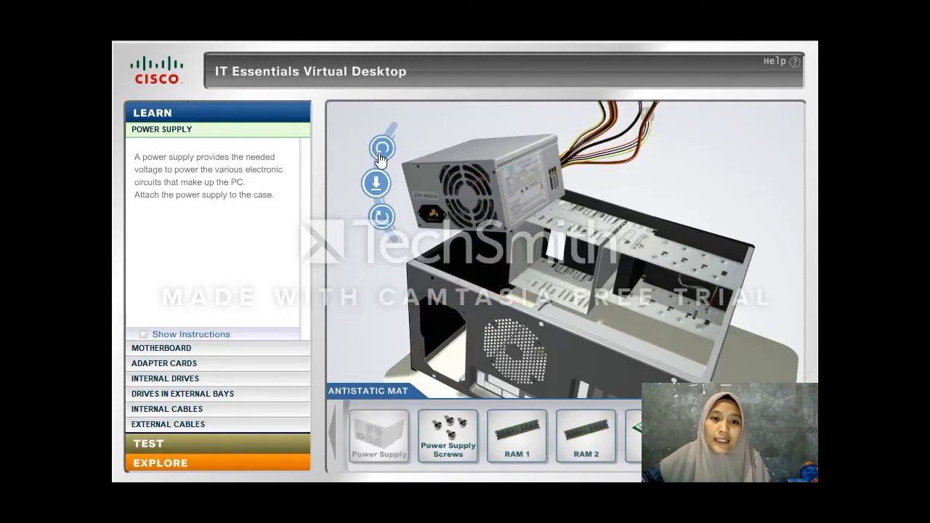
left_click(381, 156)
left_click(382, 157)
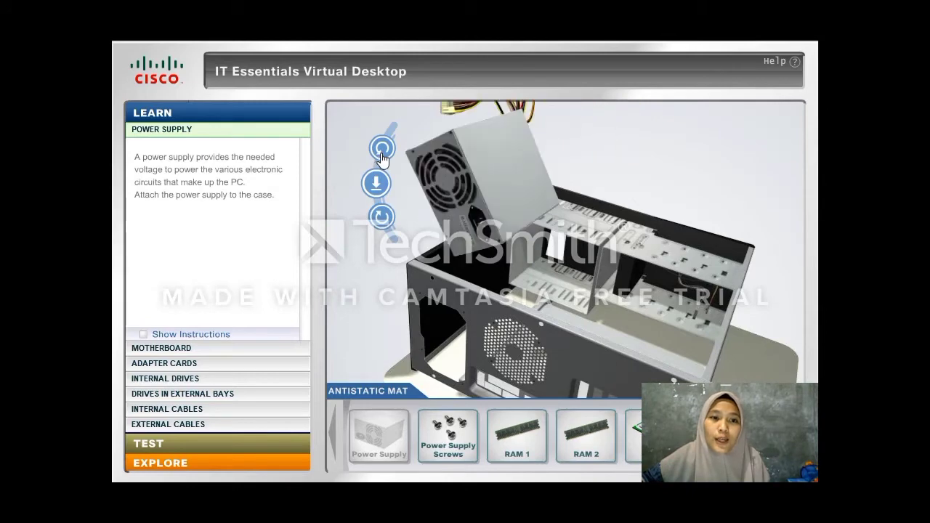
left_click(383, 225)
left_click(383, 225)
left_click(383, 225)
left_click(383, 225)
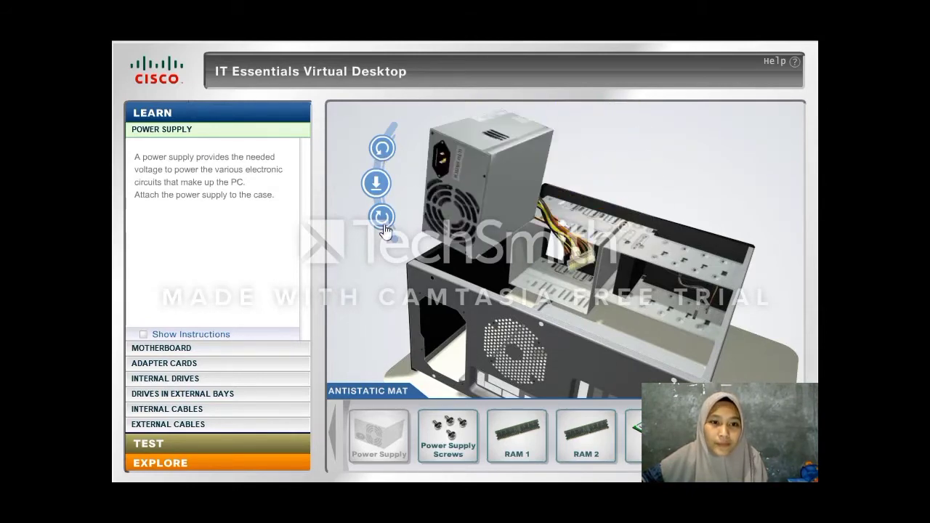
left_click(383, 225)
left_click(383, 225)
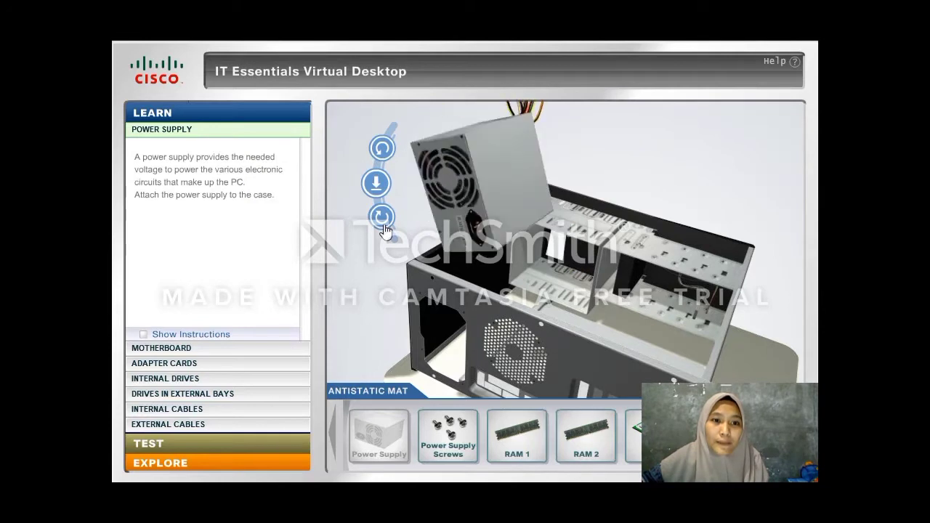
left_click(383, 225)
left_click(394, 143)
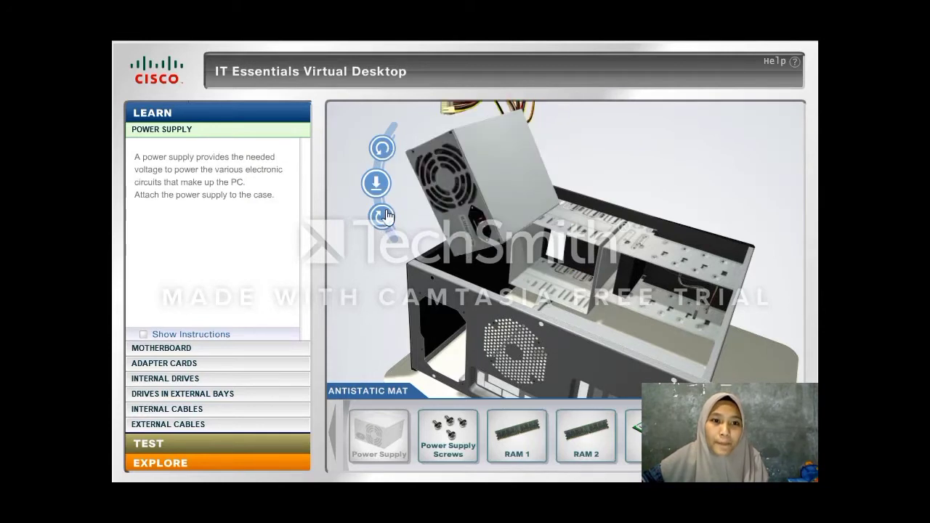
left_click(378, 188)
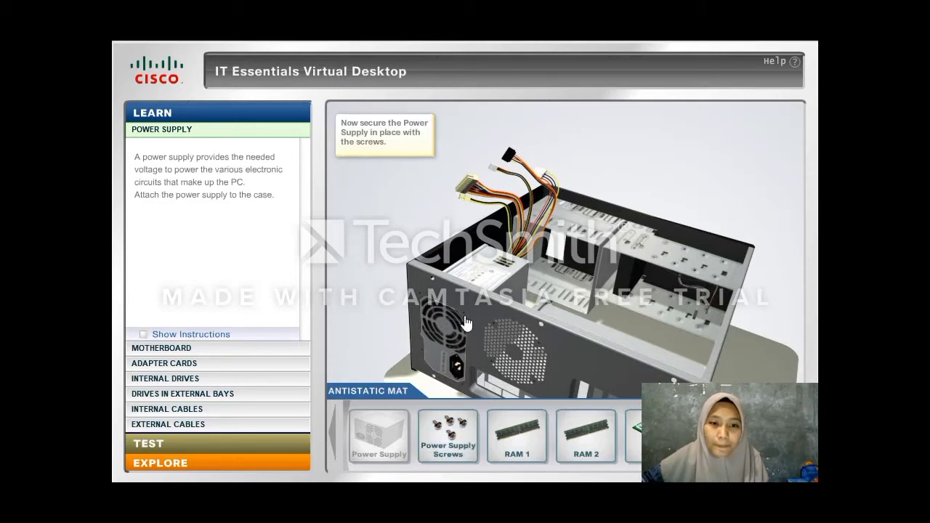
Secure the power supply to the case with the Power Supply Screws and continue to the Motherboard layer.
left_click_drag(449, 440, 436, 312)
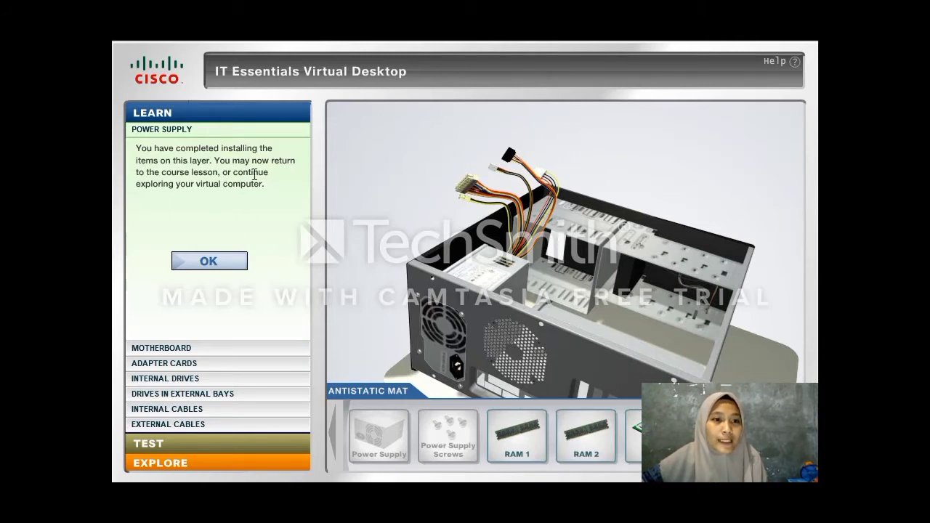
left_click(236, 270)
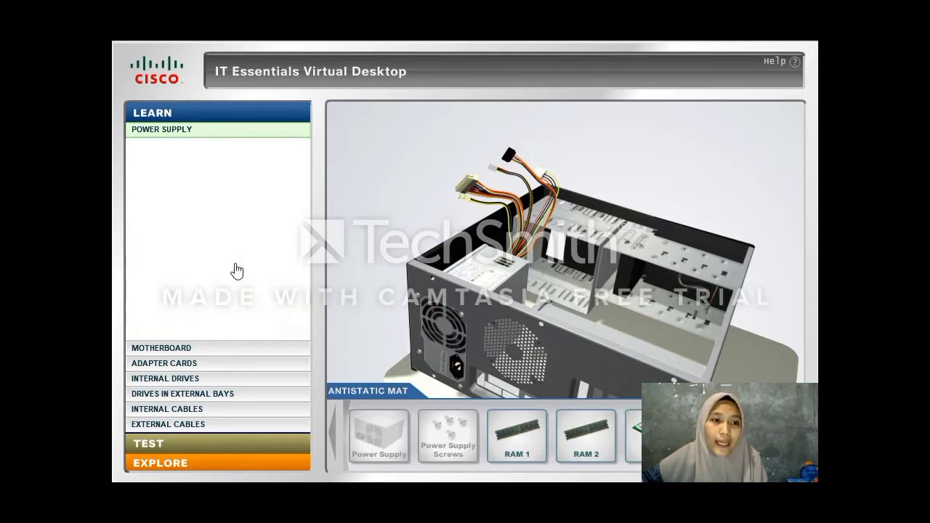
left_click(194, 352)
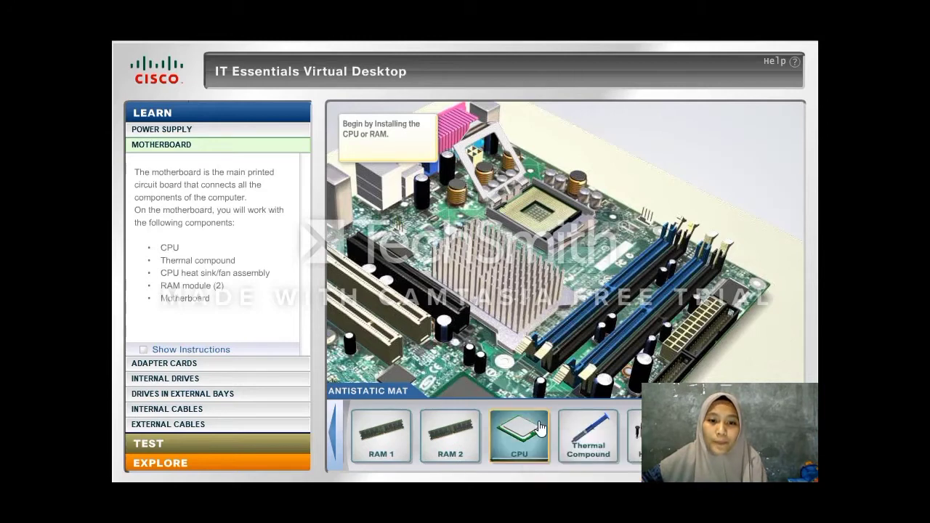
Examine the CPU's top and bottom views, including the thermal compound area and the CPU contacts.
left_click(527, 456)
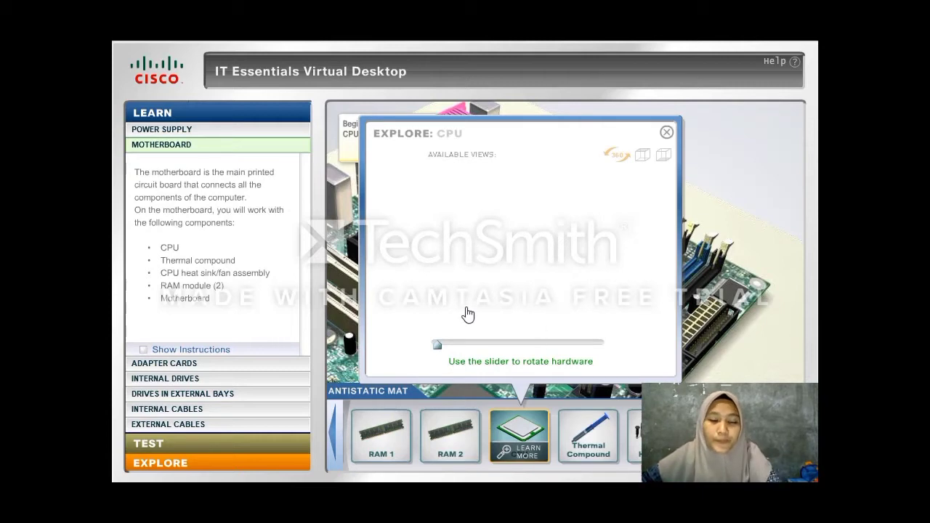
left_click(645, 158)
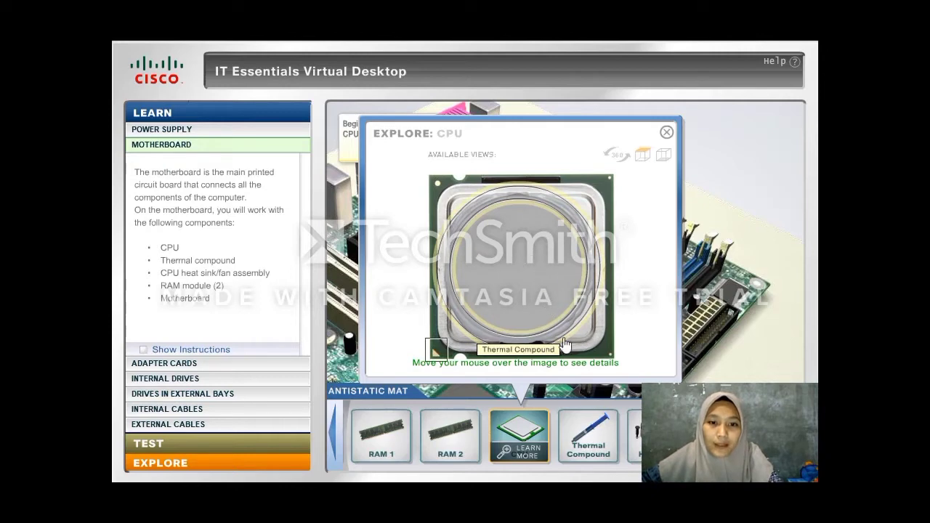
left_click(663, 155)
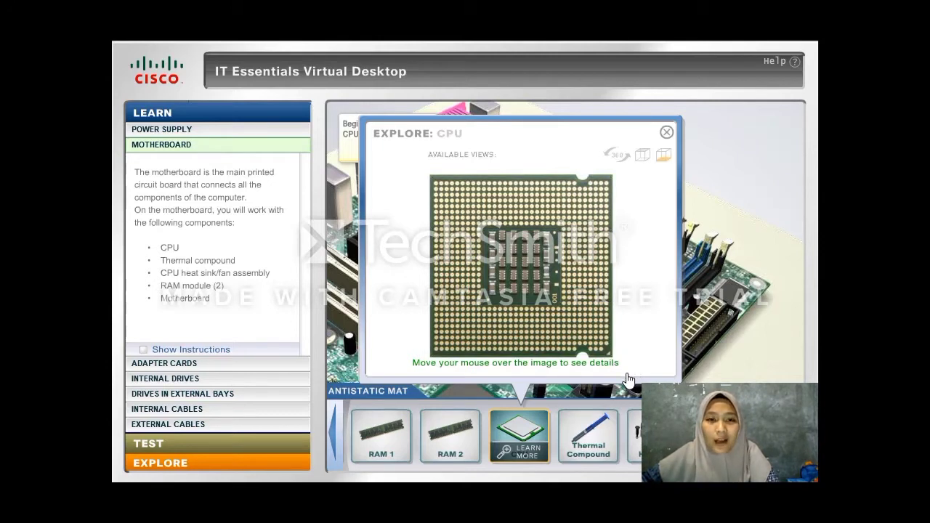
mouse_move(601, 284)
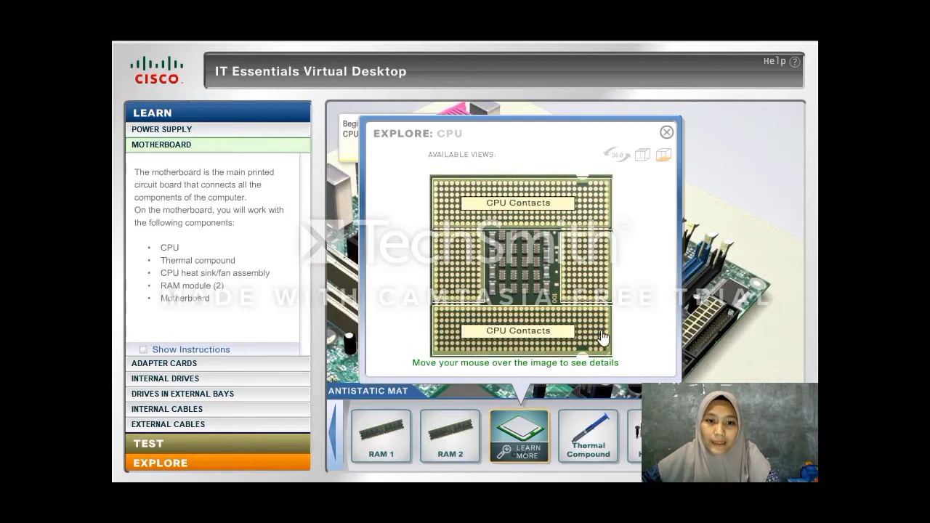
left_click(667, 132)
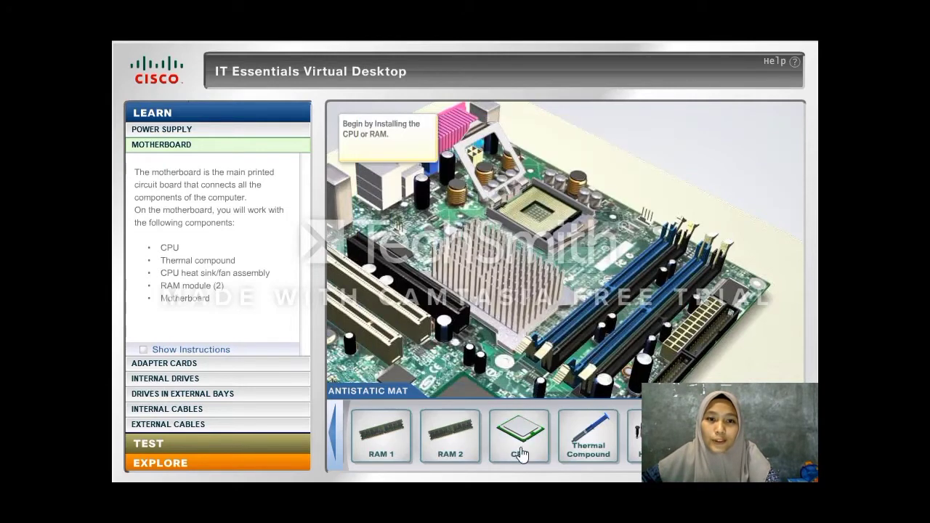
Place the CPU over the motherboard socket, rotate it to match the socket using its top view as reference, and seat it.
left_click_drag(526, 428, 541, 173)
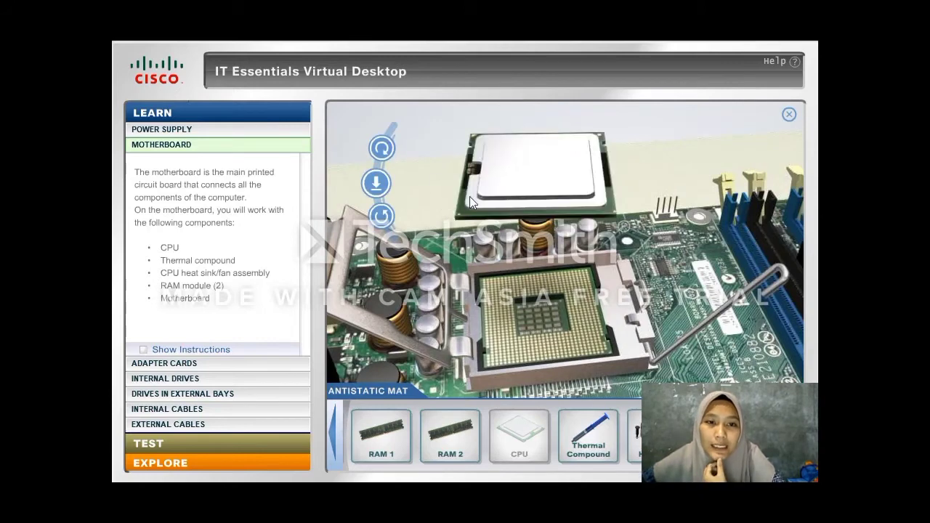
left_click(382, 149)
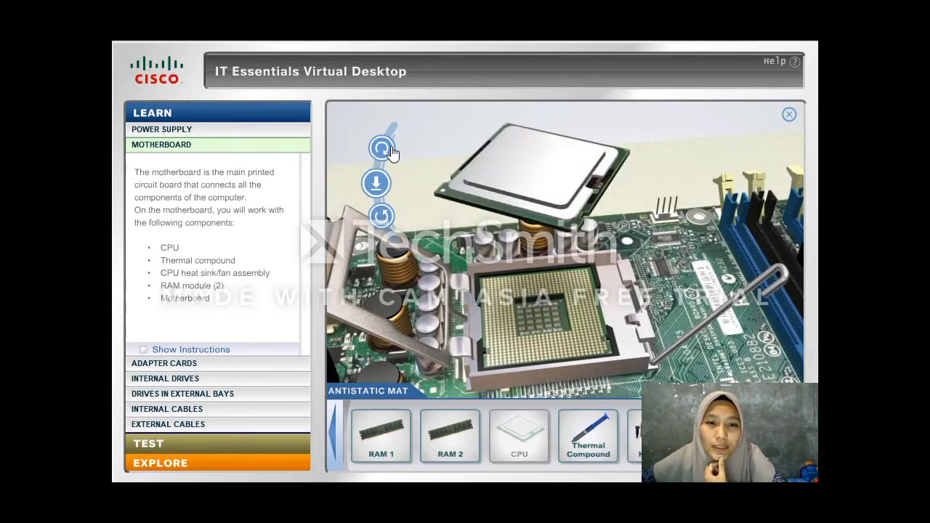
left_click(380, 225)
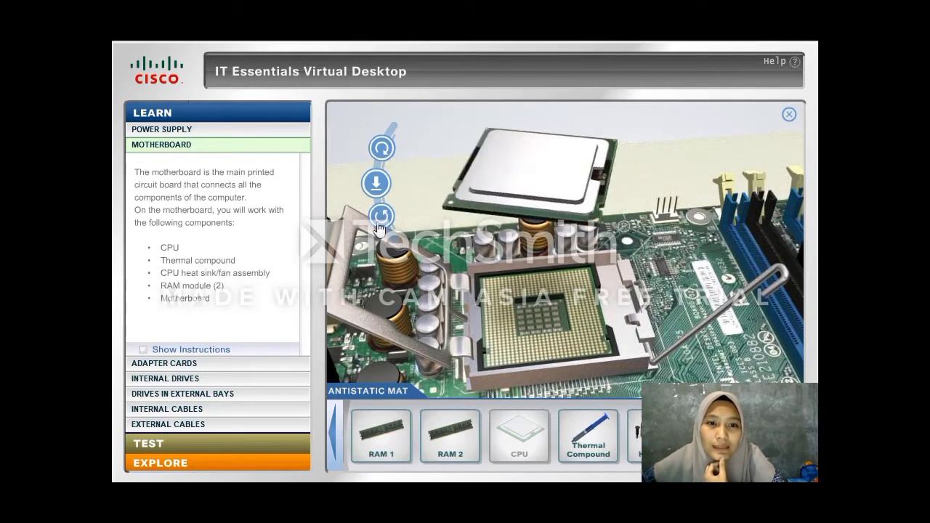
left_click(381, 149)
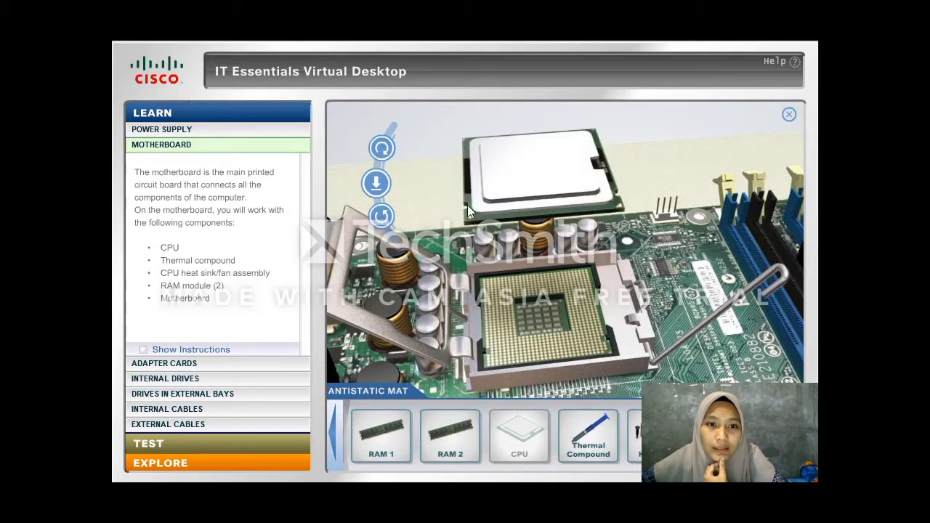
left_click(518, 454)
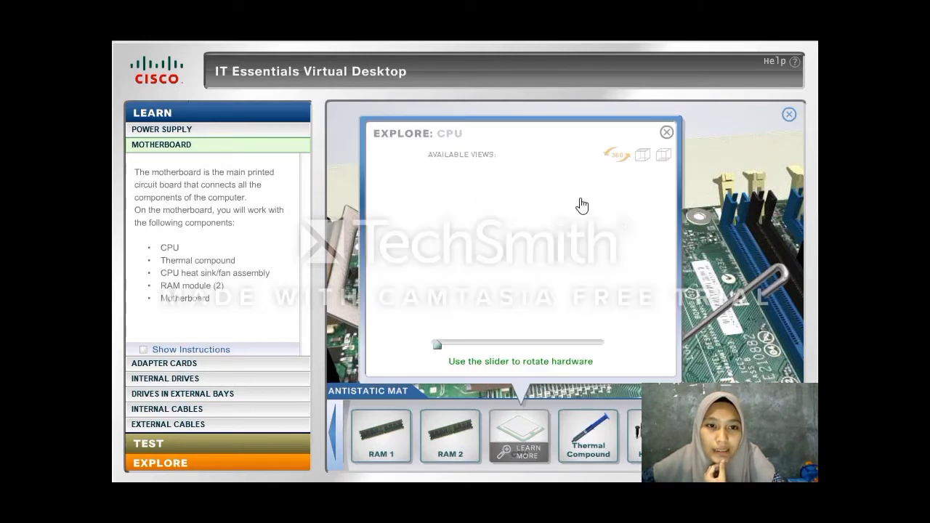
left_click(641, 155)
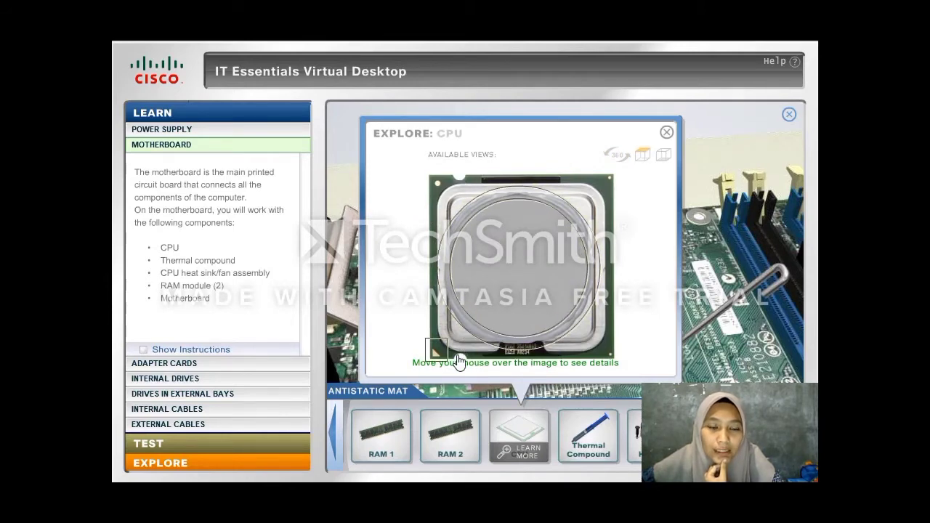
left_click(667, 133)
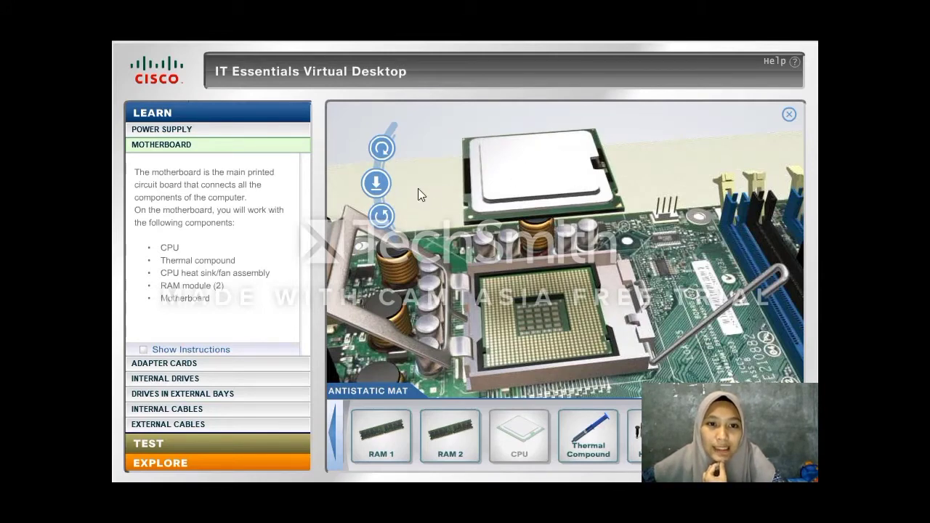
left_click(377, 184)
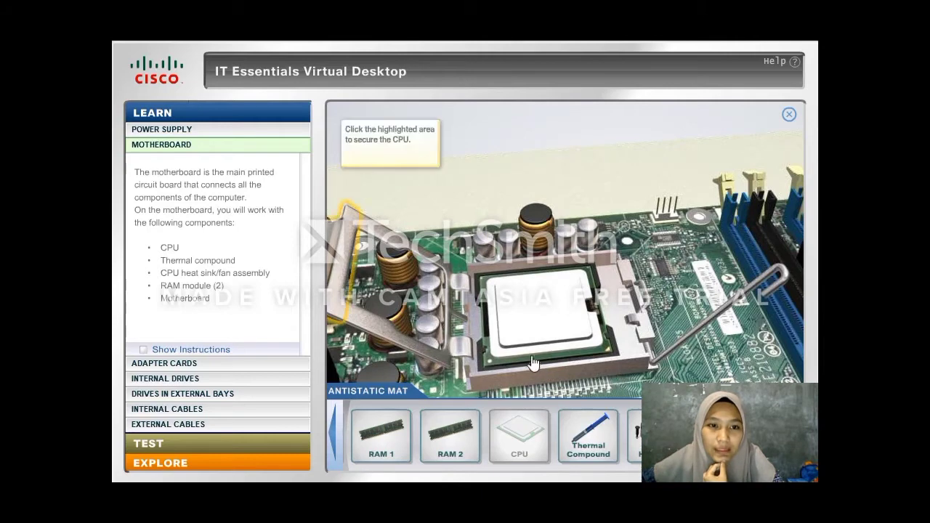
Secure the CPU by closing the socket's load plate and lever, and apply thermal compound on top of it.
left_click(343, 269)
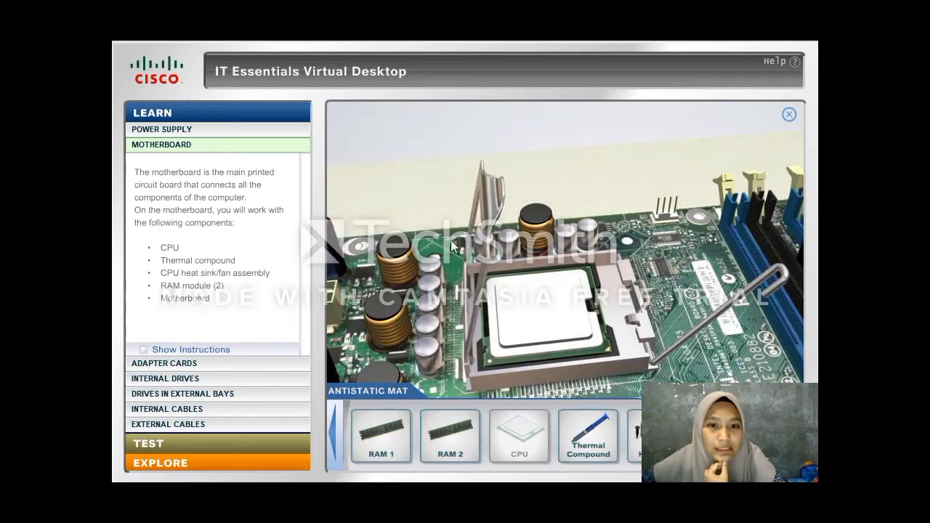
left_click(779, 293)
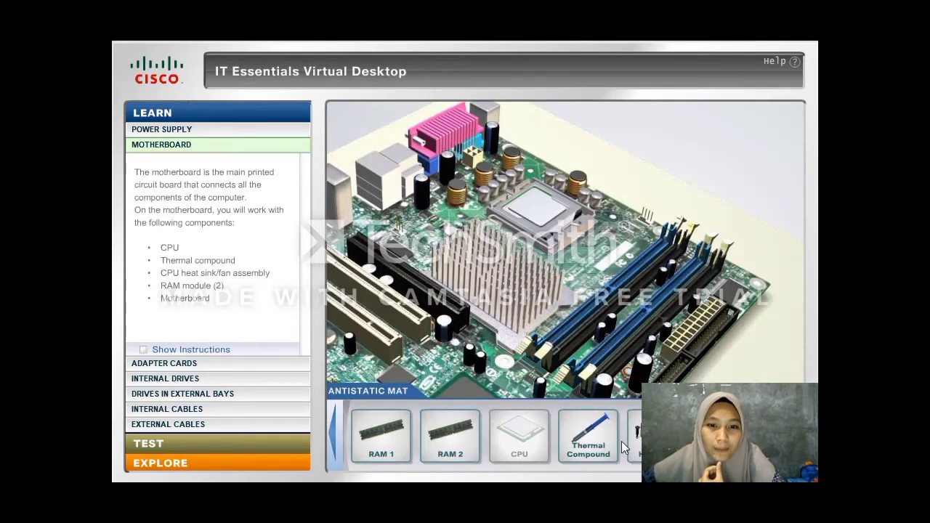
left_click_drag(601, 436, 619, 171)
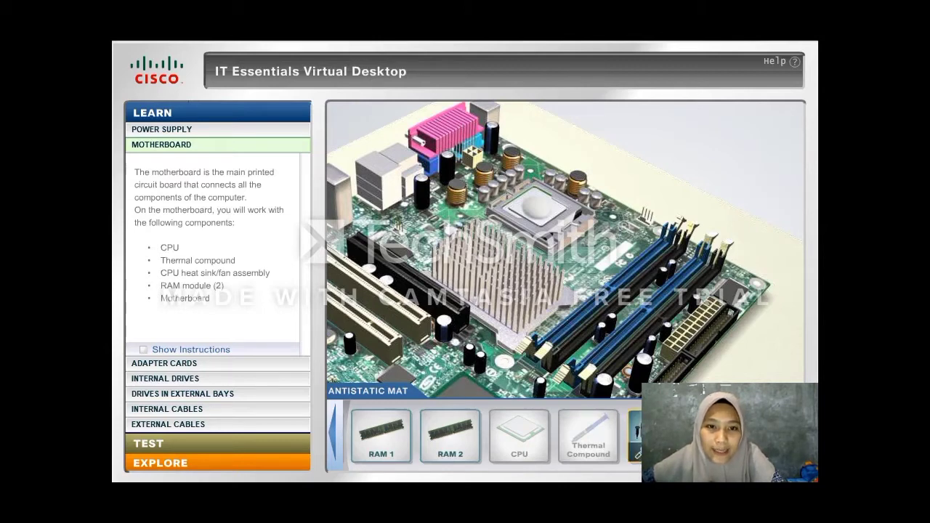
Mount the heat sink/fan assembly over the CPU, fasten it to the motherboard and plug in its fan connector.
left_click_drag(635, 436, 617, 185)
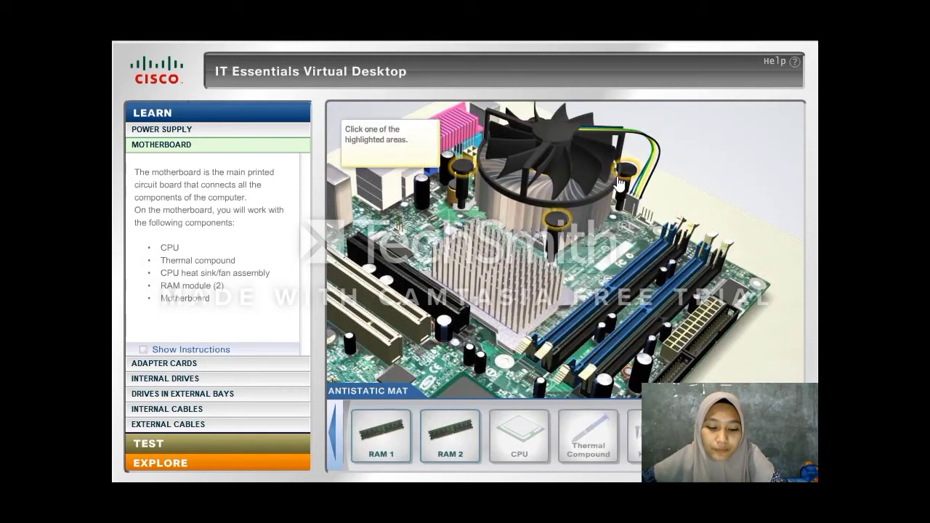
left_click(564, 226)
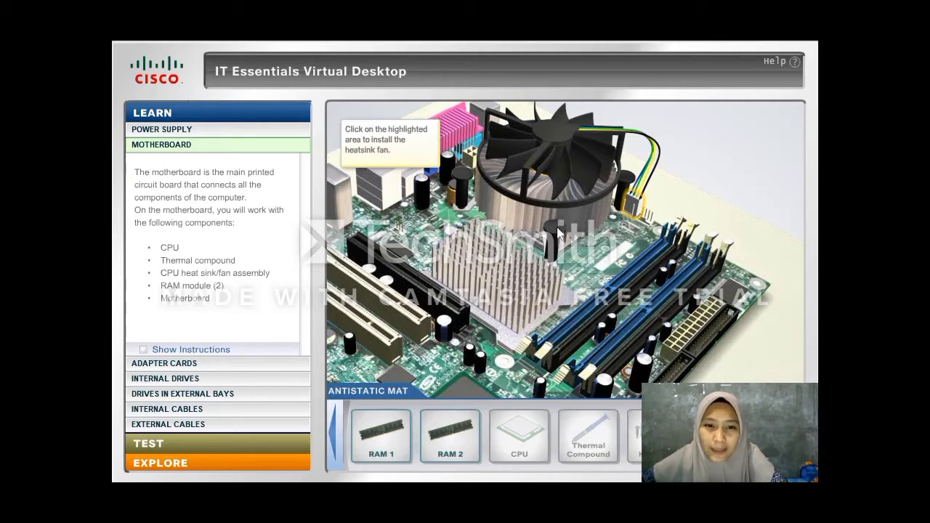
left_click(635, 213)
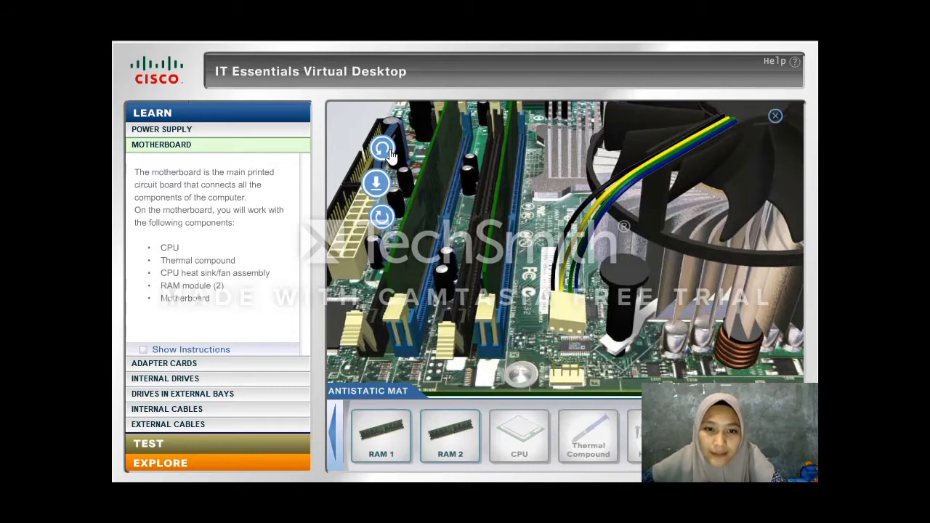
left_click(384, 189)
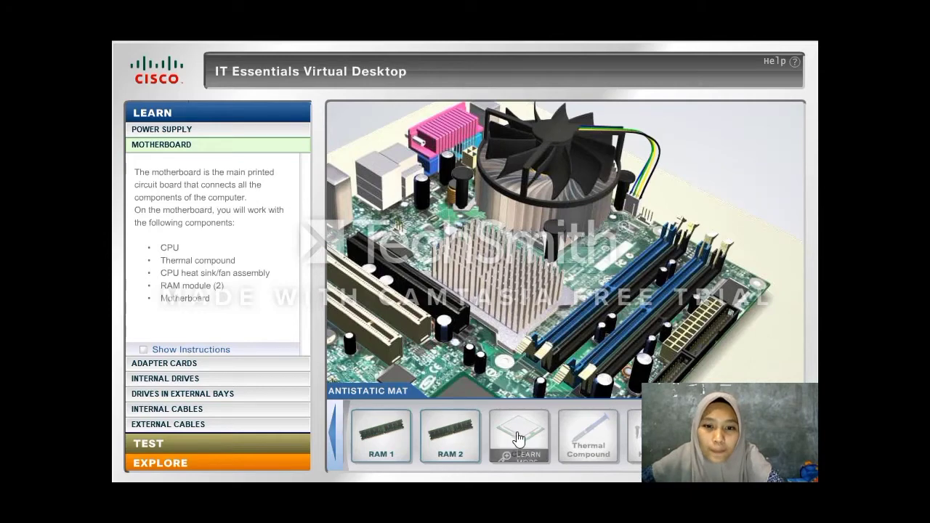
Place RAM 1 over the motherboard's memory slots and rotate it to run parallel to them, with its memory chips facing forward.
mouse_move(390, 438)
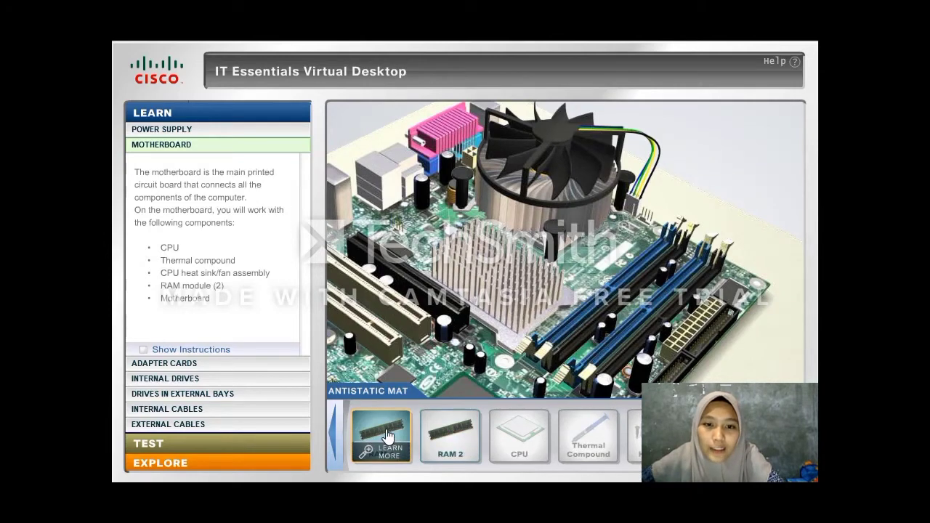
left_click_drag(387, 436, 621, 249)
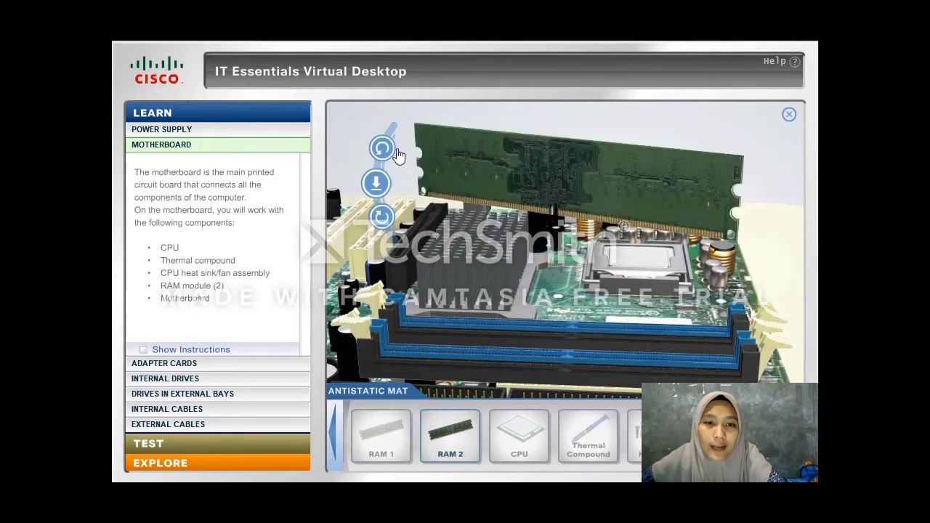
left_click(386, 149)
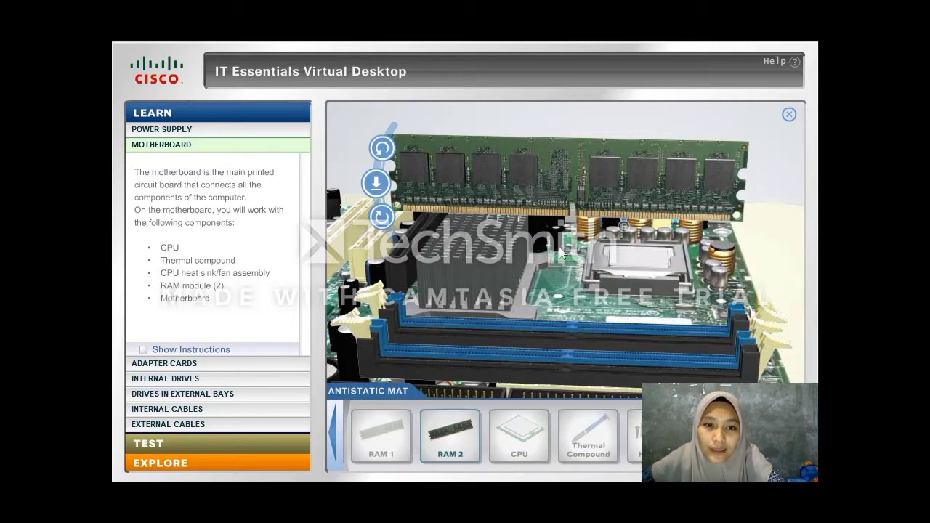
Examine the RAM module's front and back views, including the notch, contacts and side cutouts.
left_click(451, 445)
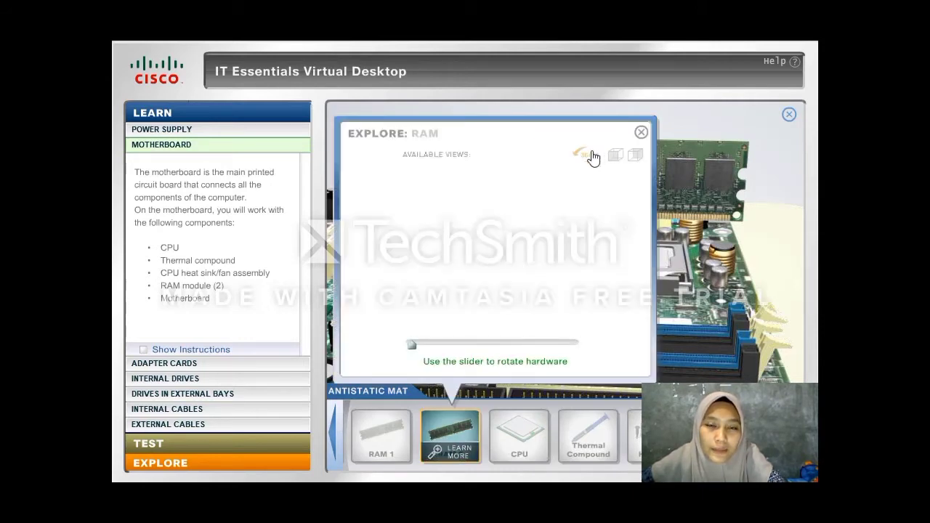
left_click(614, 155)
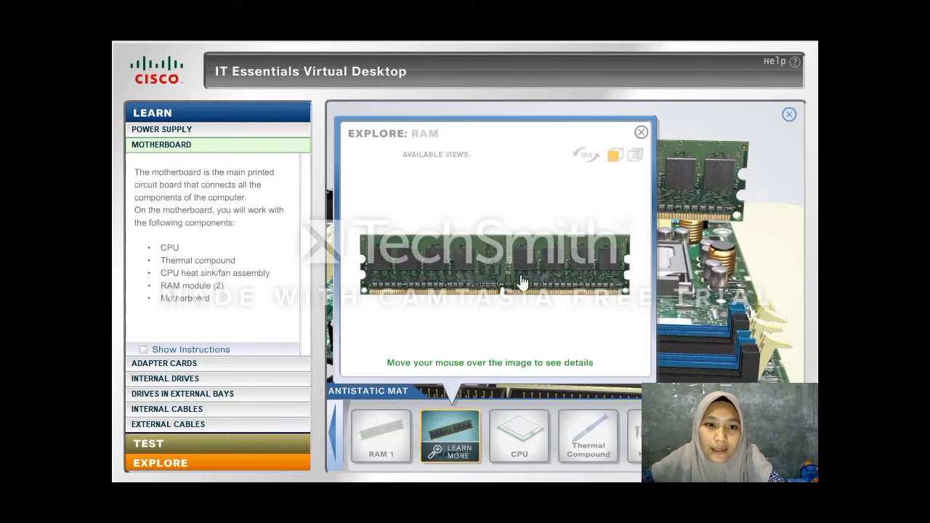
mouse_move(500, 297)
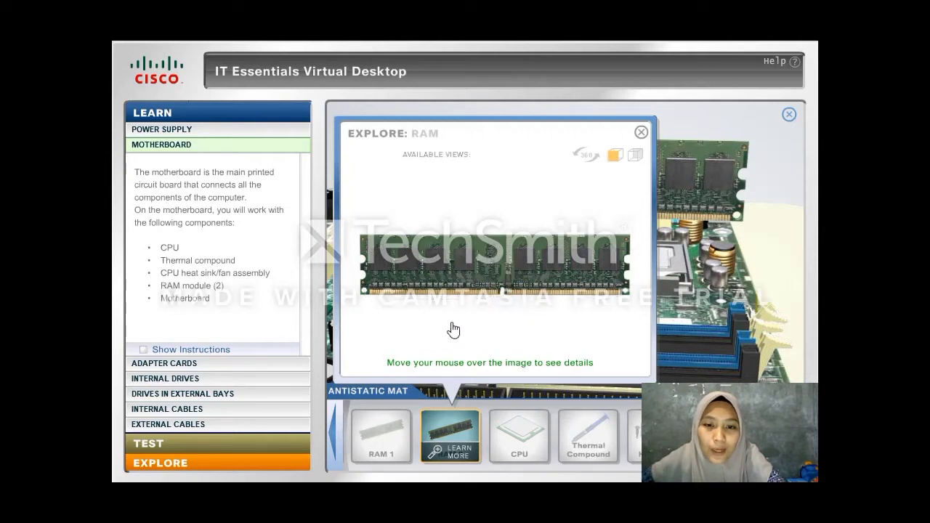
mouse_move(444, 301)
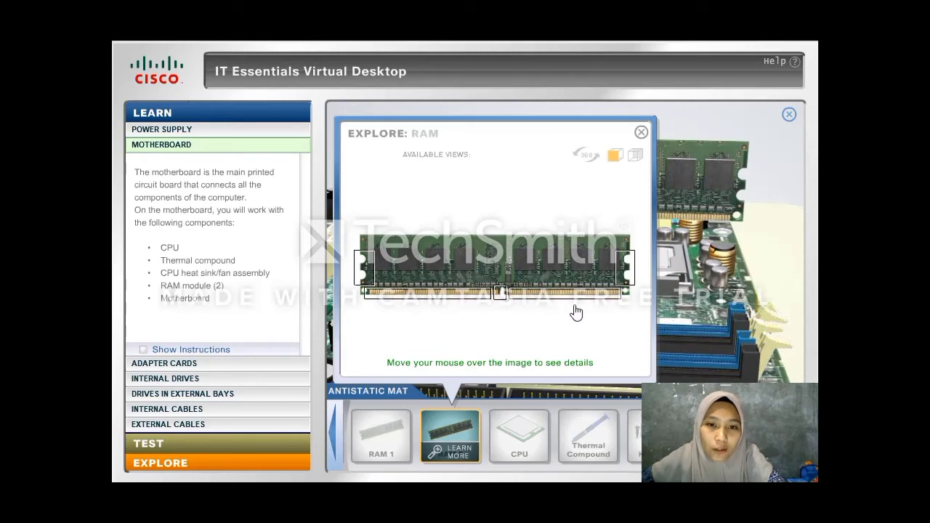
left_click(634, 156)
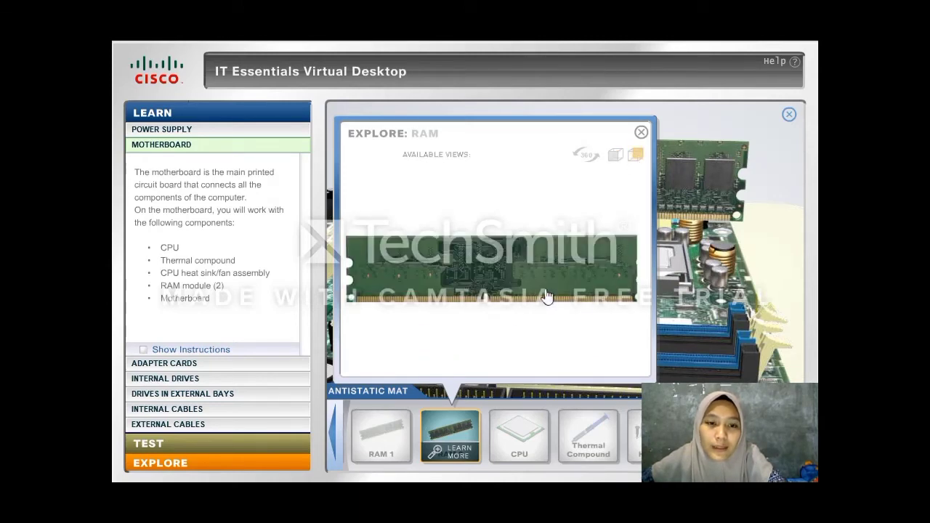
left_click(640, 132)
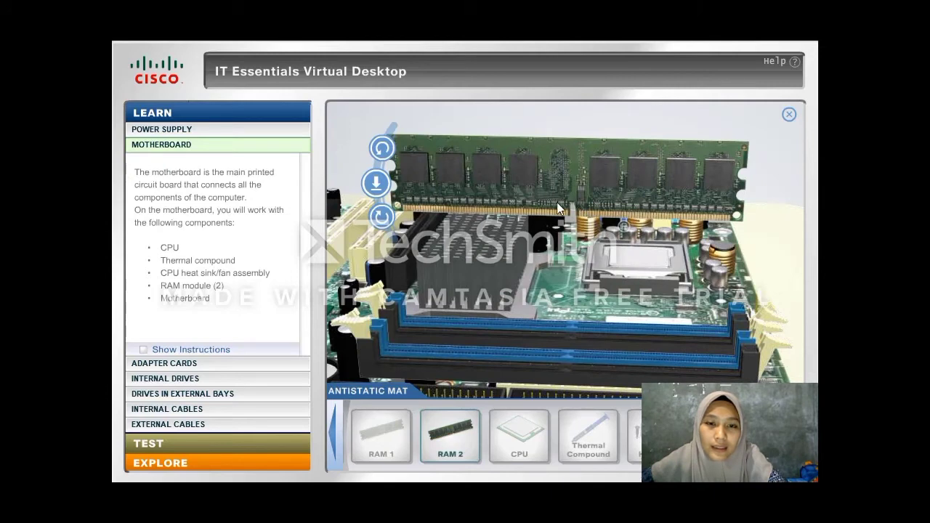
Seat RAM 1 in its blue memory slot and close both latches to secure it.
left_click(375, 185)
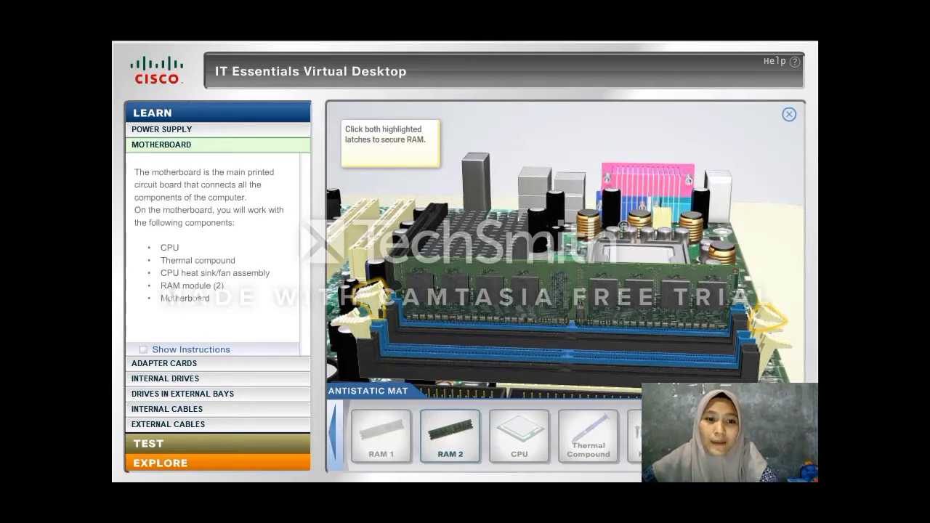
left_click(763, 319)
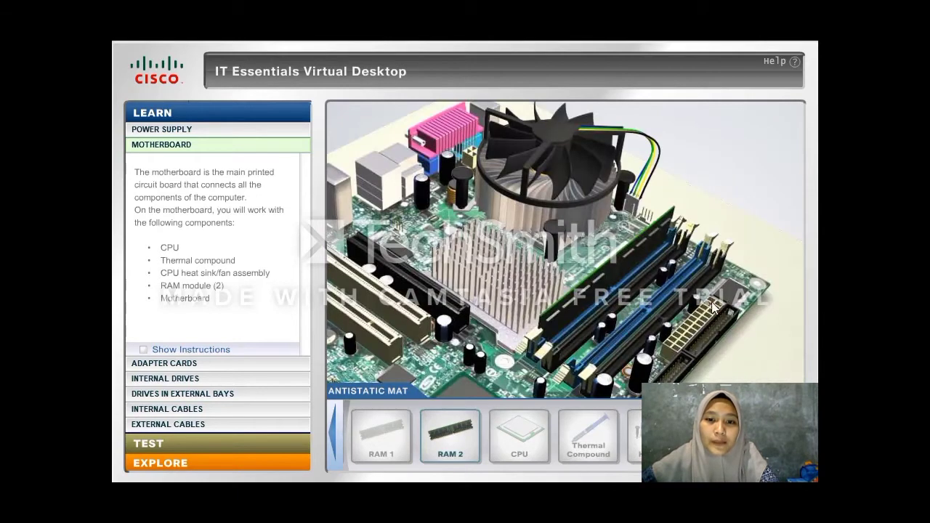
Place RAM 2 over the memory slots and rotate it until it lines up with the free blue slot, chips facing forward.
left_click_drag(465, 429, 635, 276)
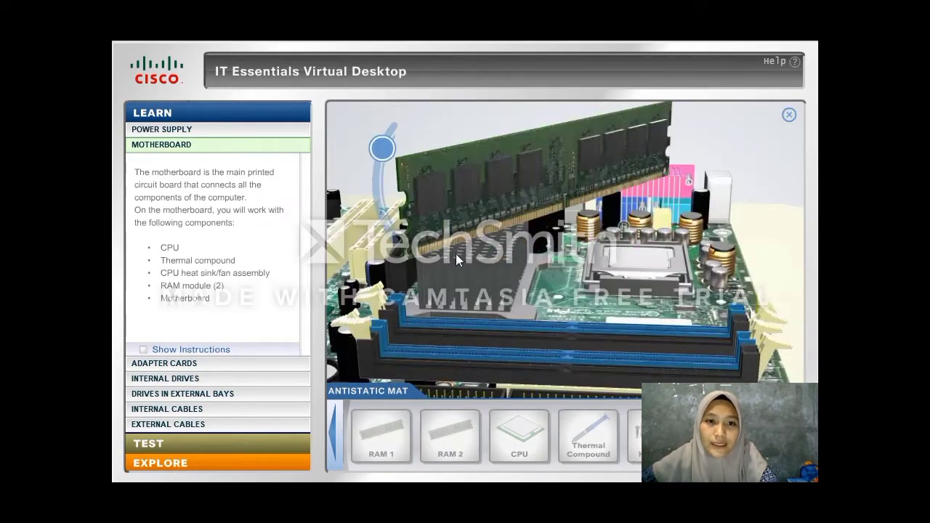
left_click(383, 151)
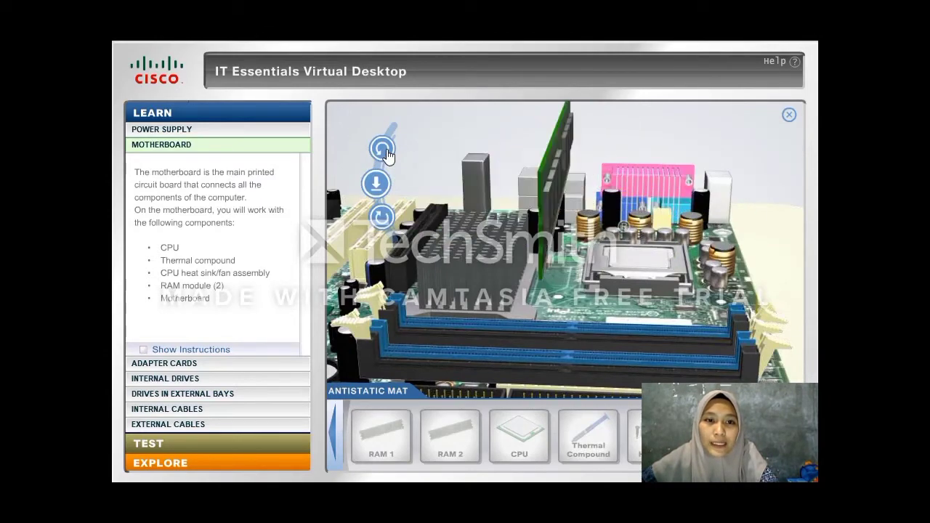
left_click(385, 151)
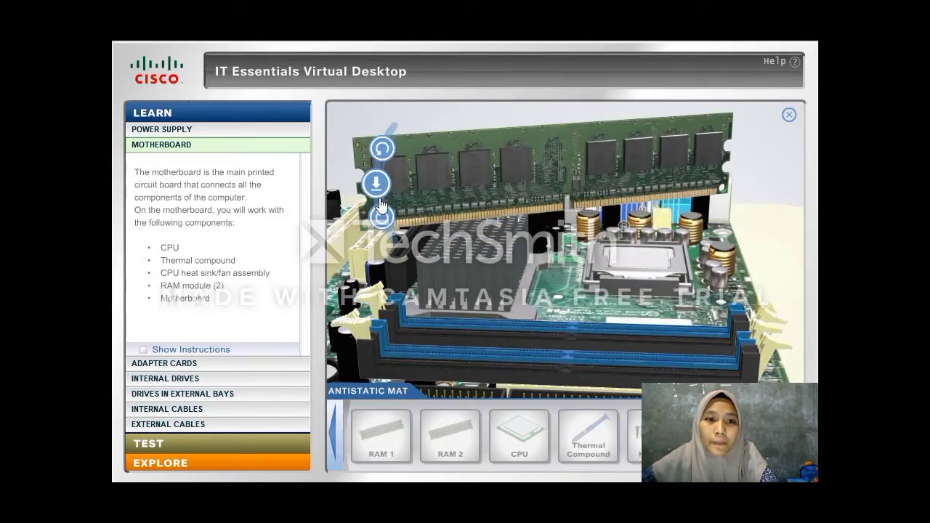
left_click(392, 152)
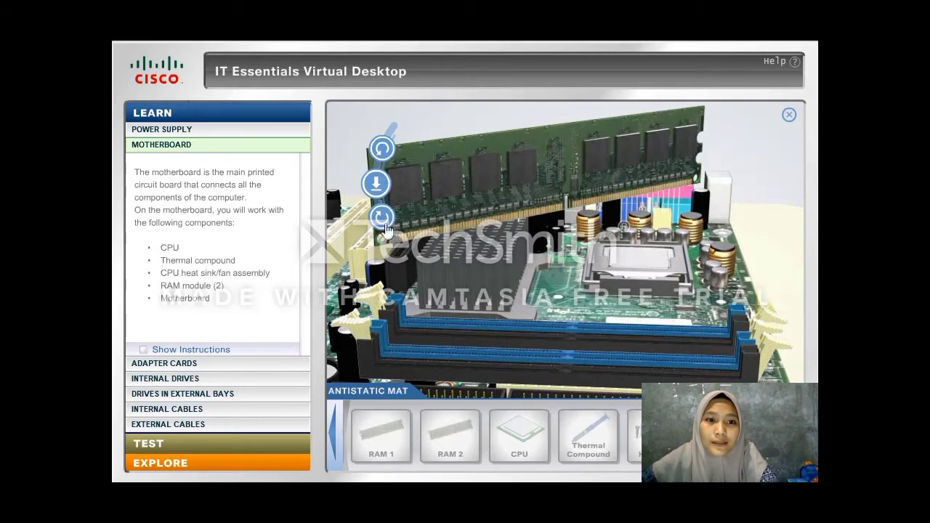
left_click(385, 225)
left_click(384, 150)
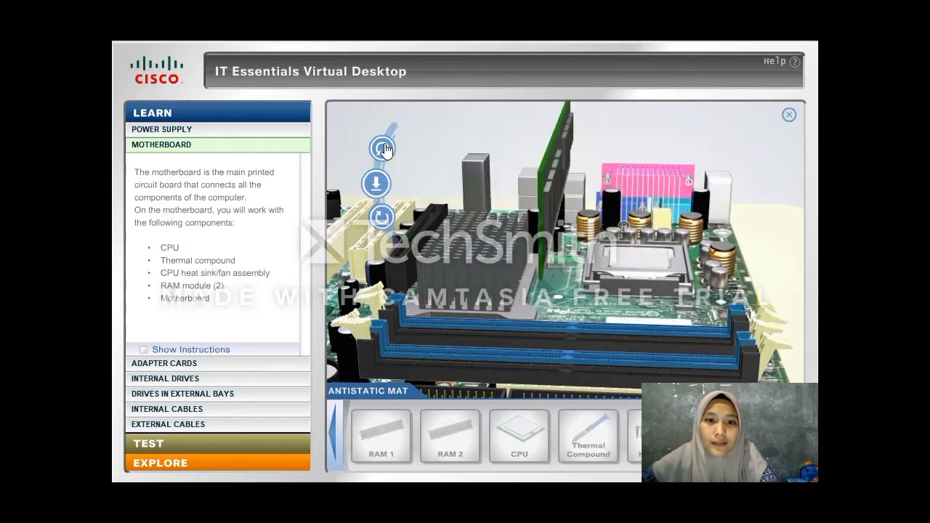
left_click(384, 150)
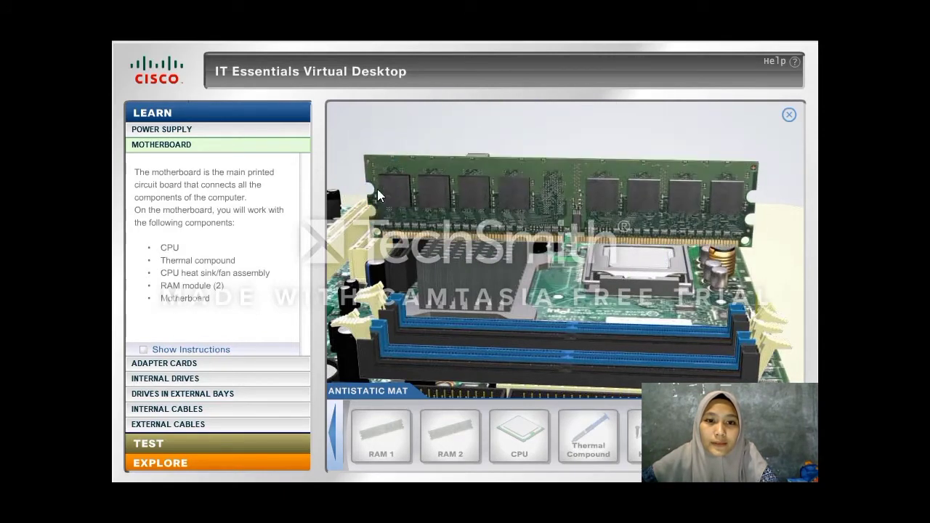
Seat RAM 2 in the remaining blue memory slot and close both latches to secure it.
left_click_drag(378, 190, 401, 306)
left_click(350, 325)
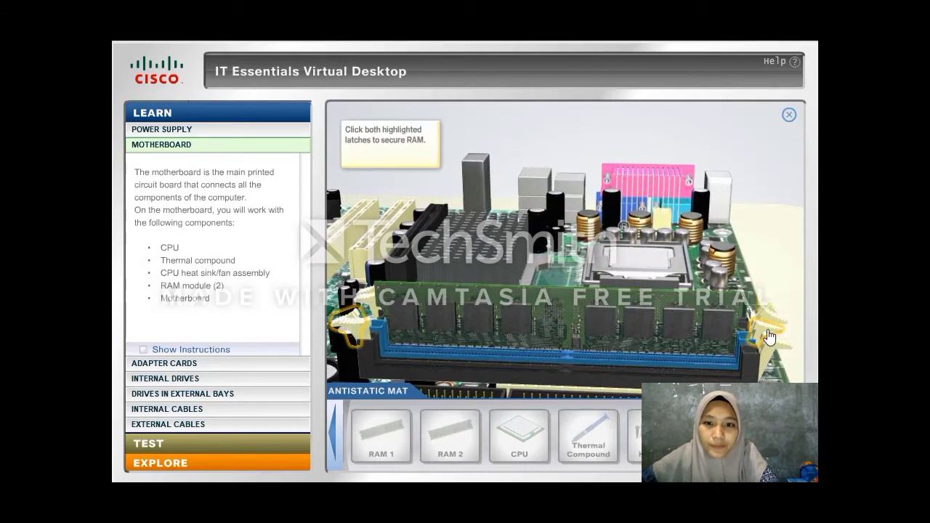
left_click(770, 332)
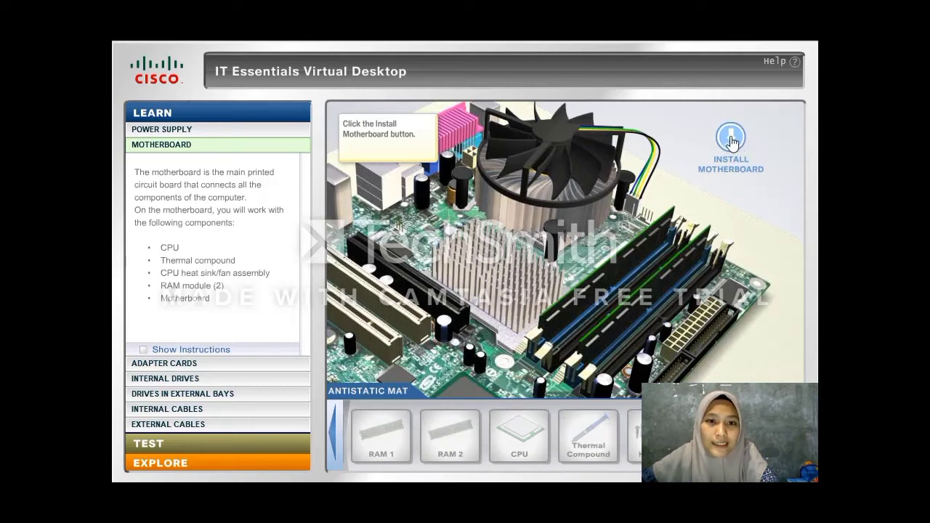
Install the motherboard in the case, rotated upright so that its rear ports face the case's port openings.
left_click(731, 142)
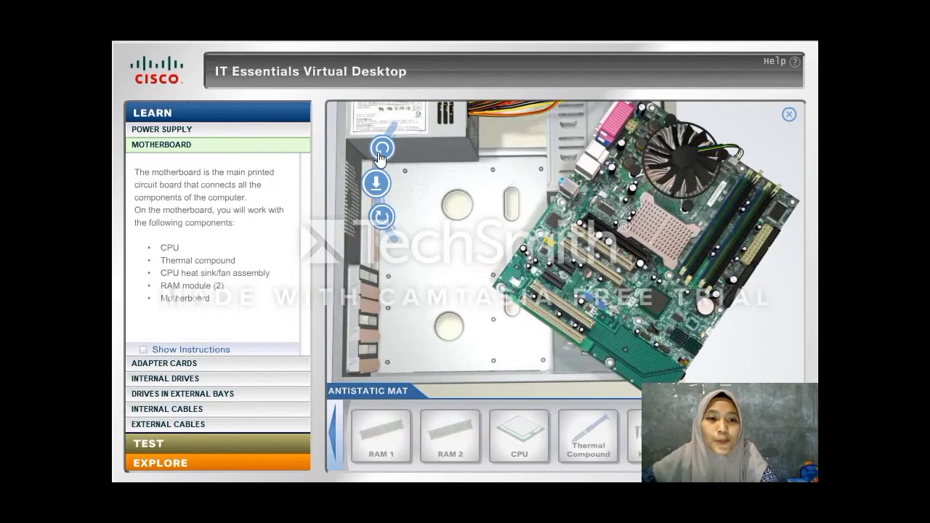
left_click(381, 150)
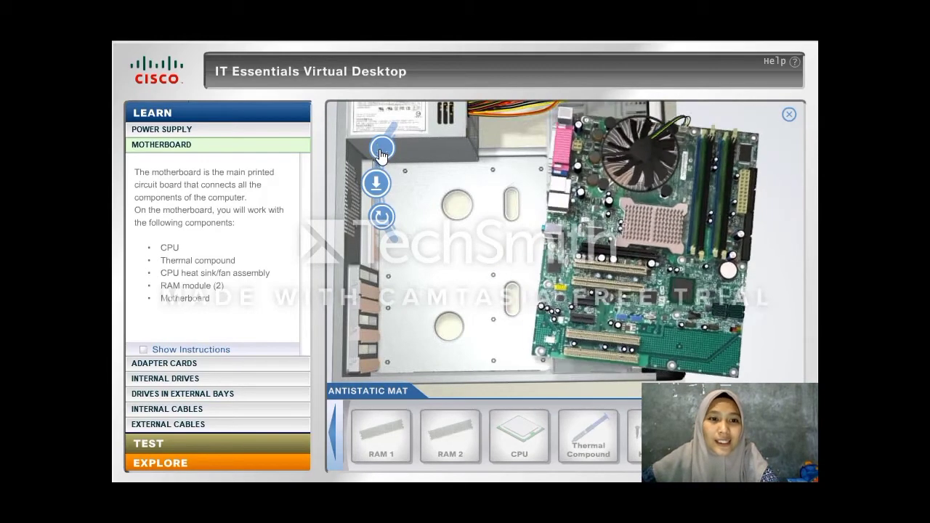
left_click(381, 150)
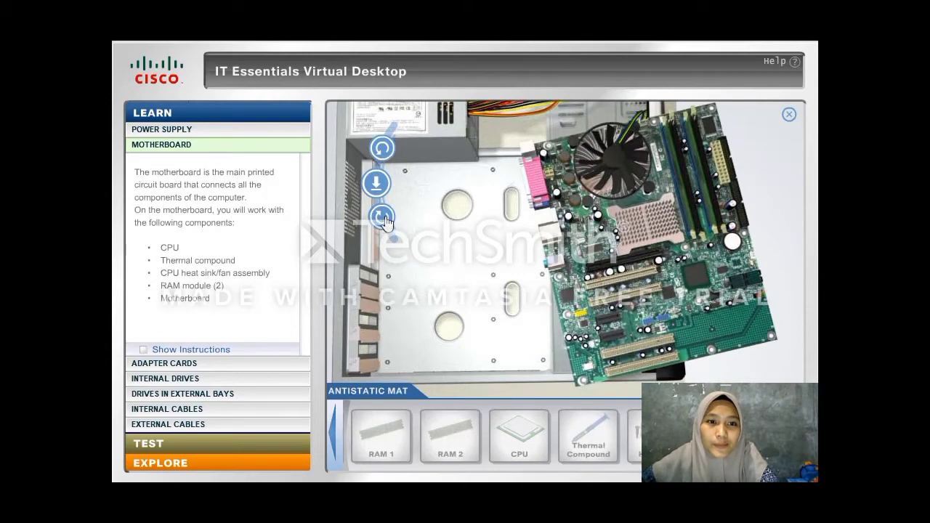
left_click(381, 218)
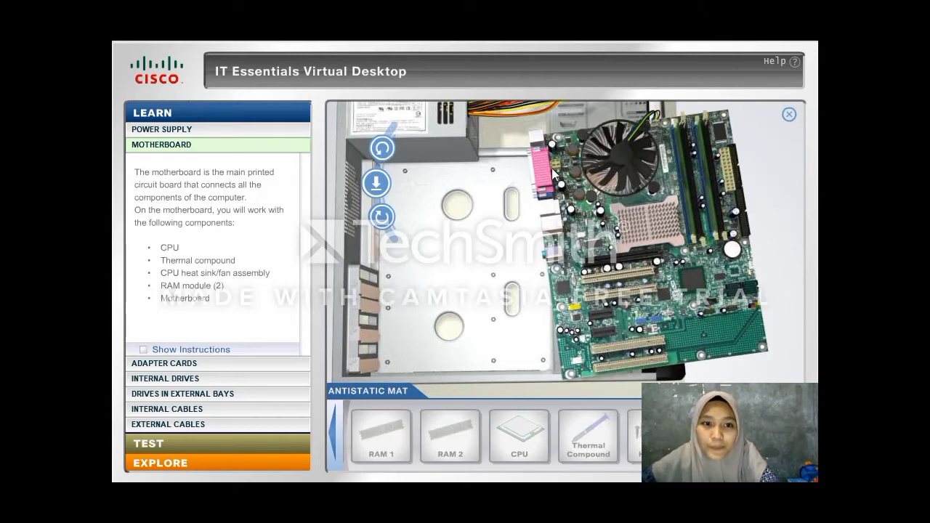
left_click(384, 152)
left_click(390, 223)
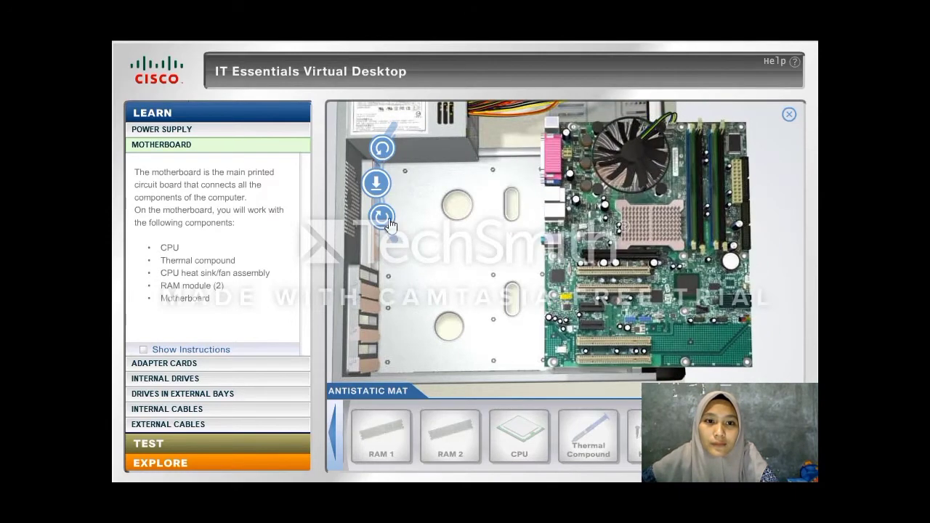
left_click(376, 183)
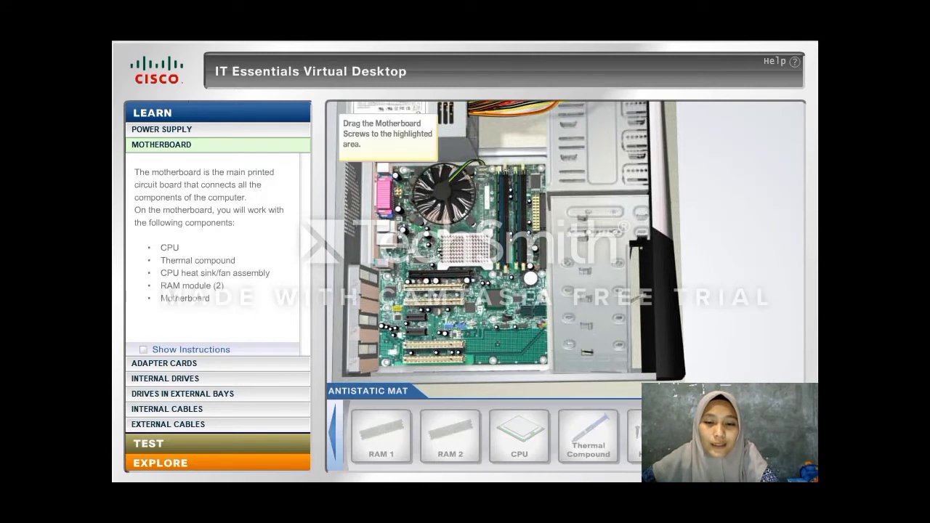
Secure the motherboard to the case with the Motherboard Screws and continue to the Adapter Cards layer.
left_click_drag(727, 436, 510, 339)
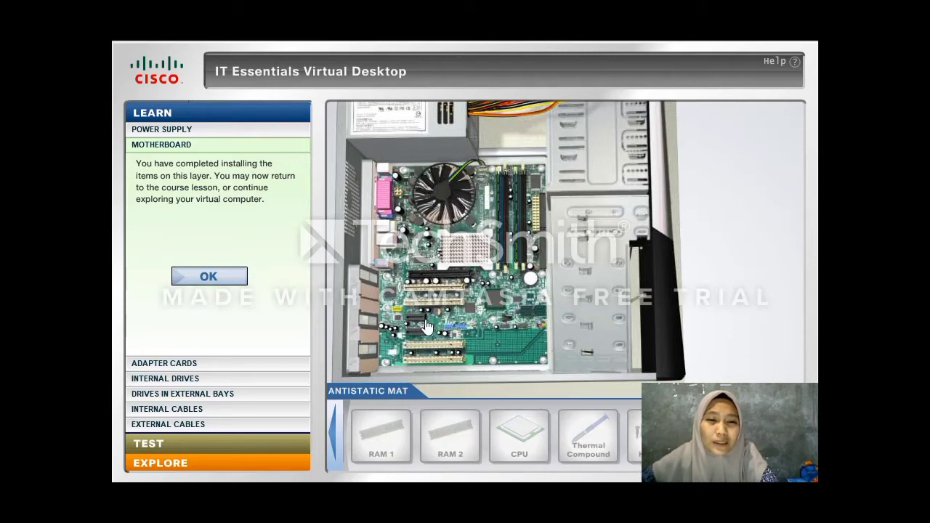
left_click(230, 285)
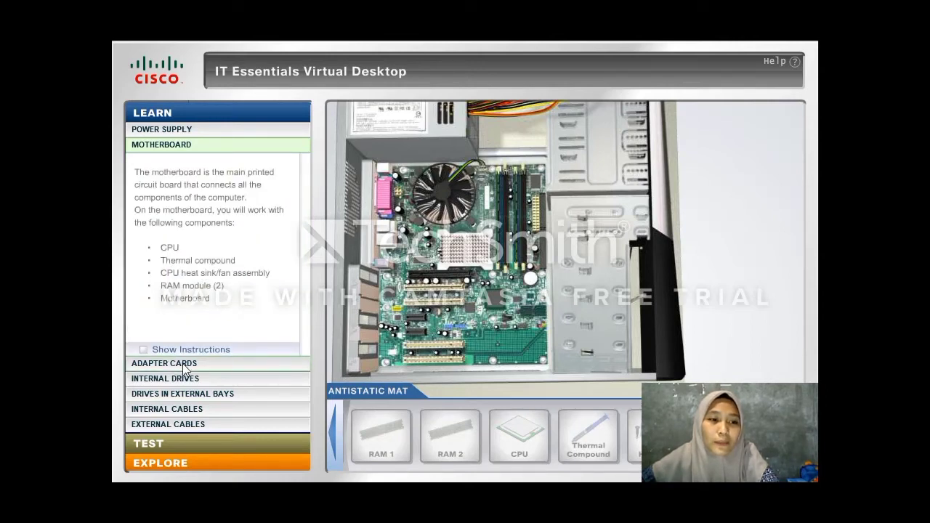
left_click(182, 363)
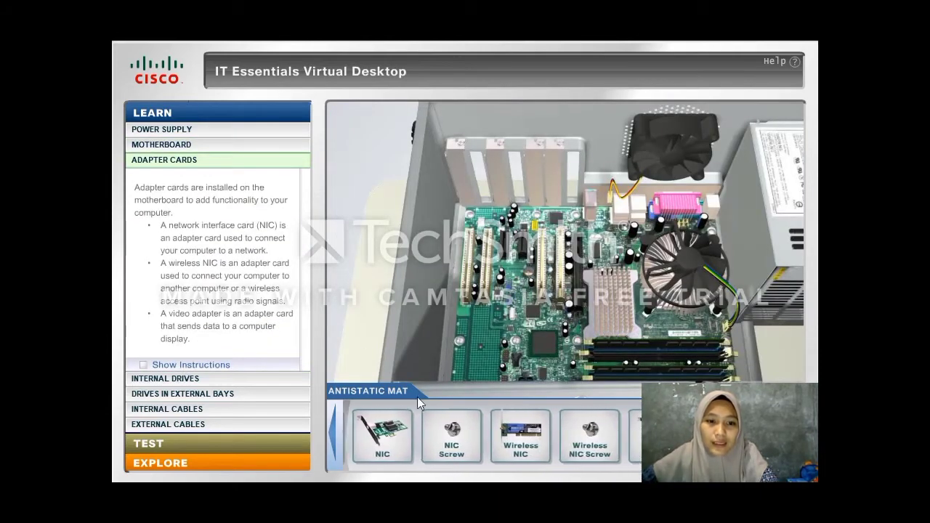
Examine the NIC in its front, bracket and back views, checking the Ethernet port, mounting bracket and PCIe x1 connector.
left_click(379, 454)
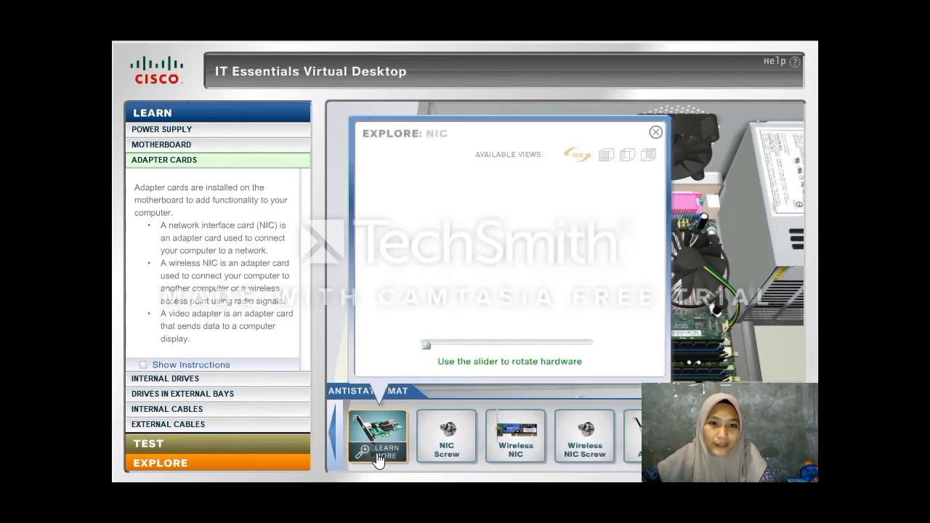
left_click(611, 158)
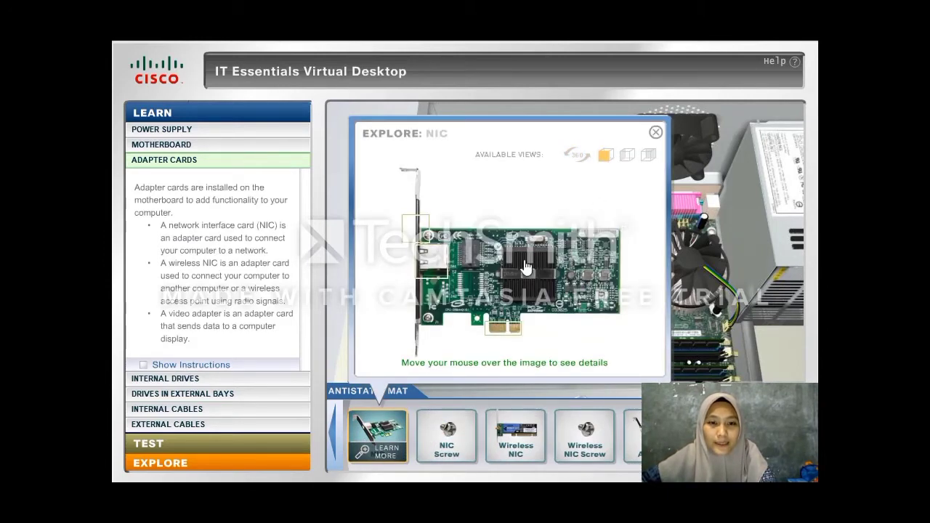
mouse_move(443, 278)
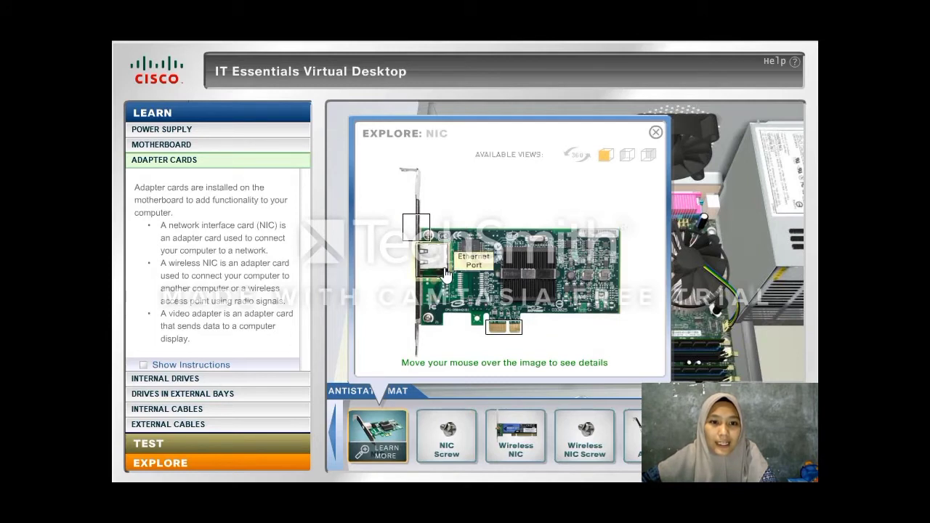
mouse_move(419, 230)
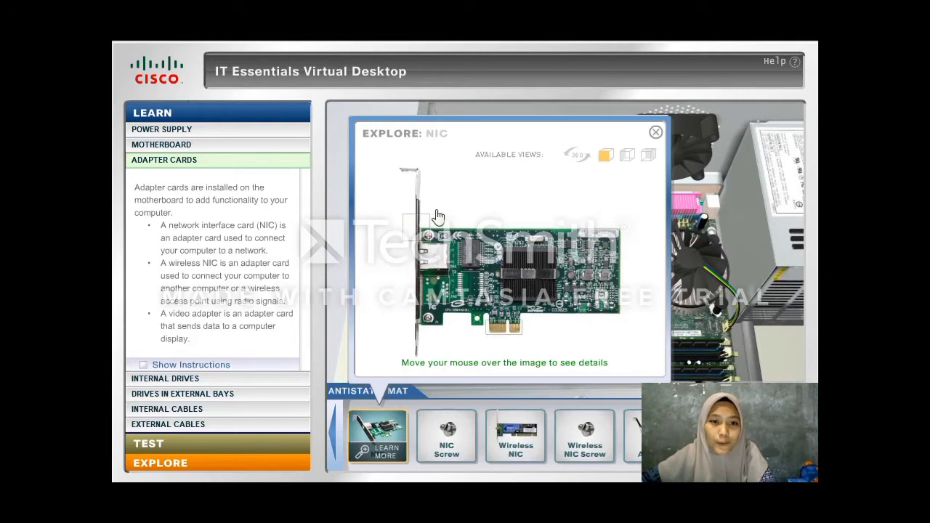
mouse_move(514, 330)
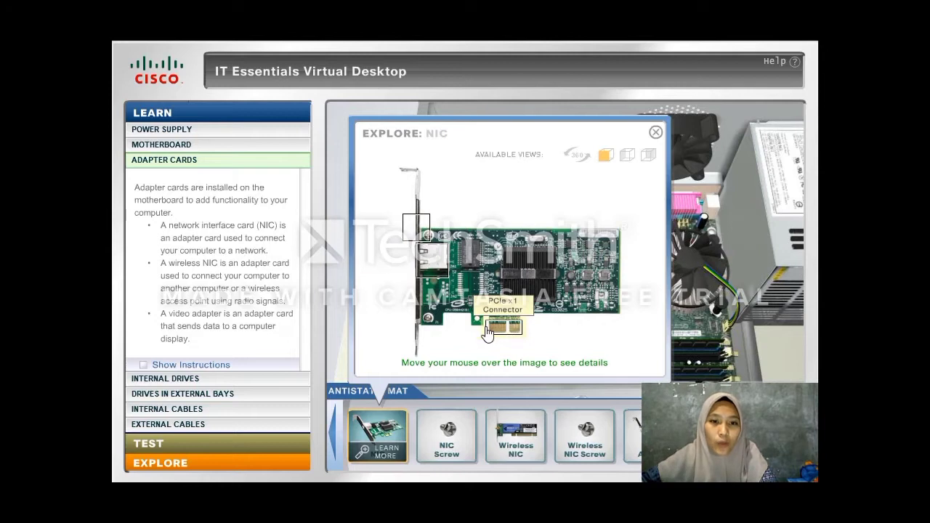
left_click(628, 156)
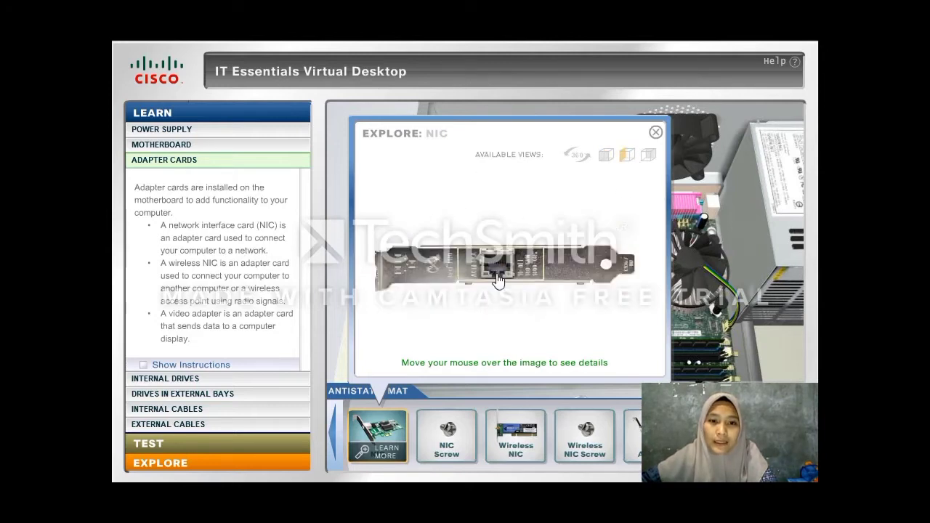
mouse_move(502, 273)
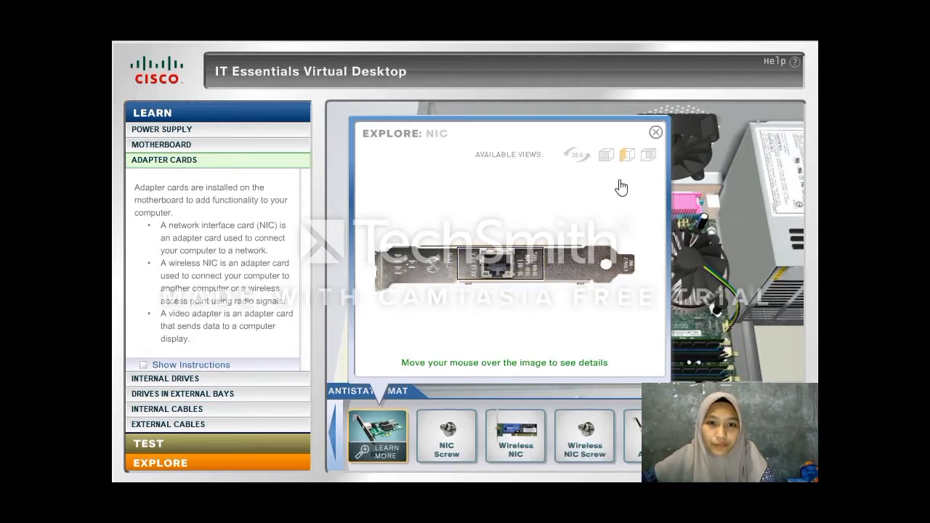
left_click(649, 156)
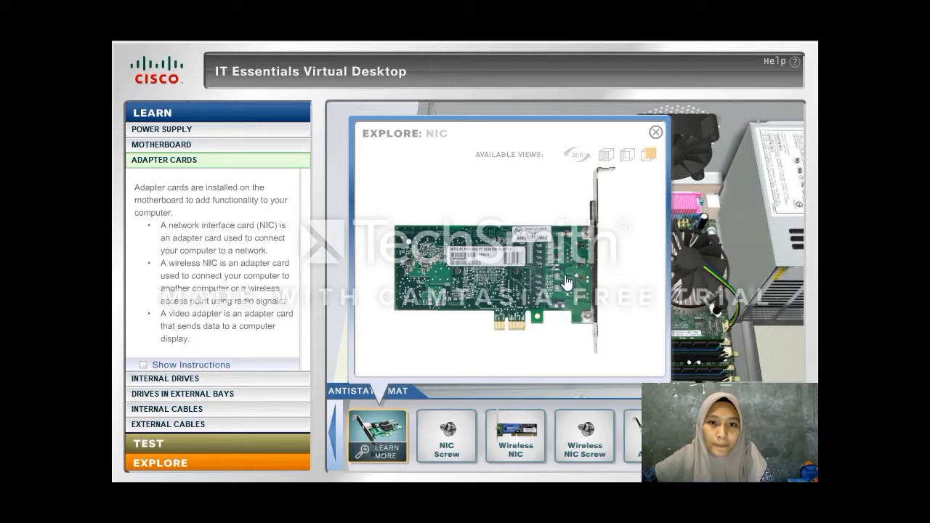
left_click(657, 133)
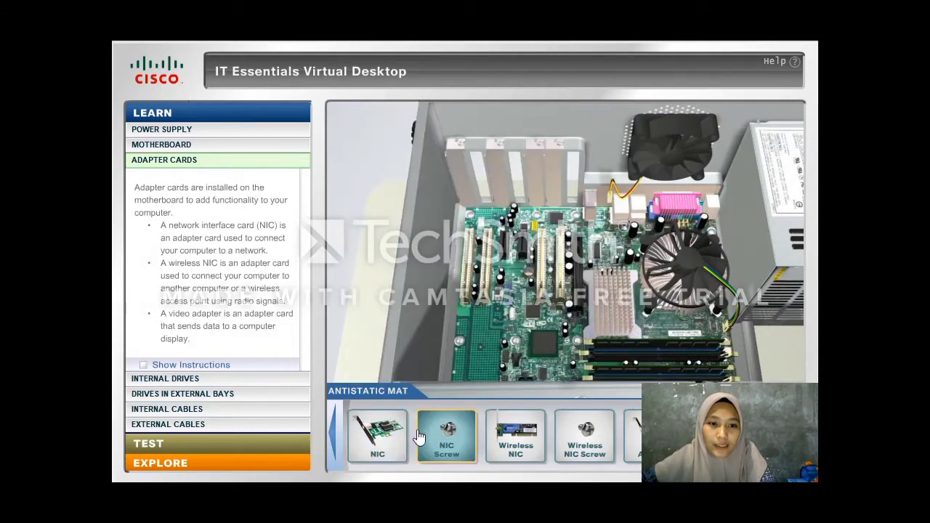
Install the NIC in the motherboard's short PCIe x1 slot and secure its bracket to the case with the NIC Screw.
left_click_drag(400, 443, 538, 202)
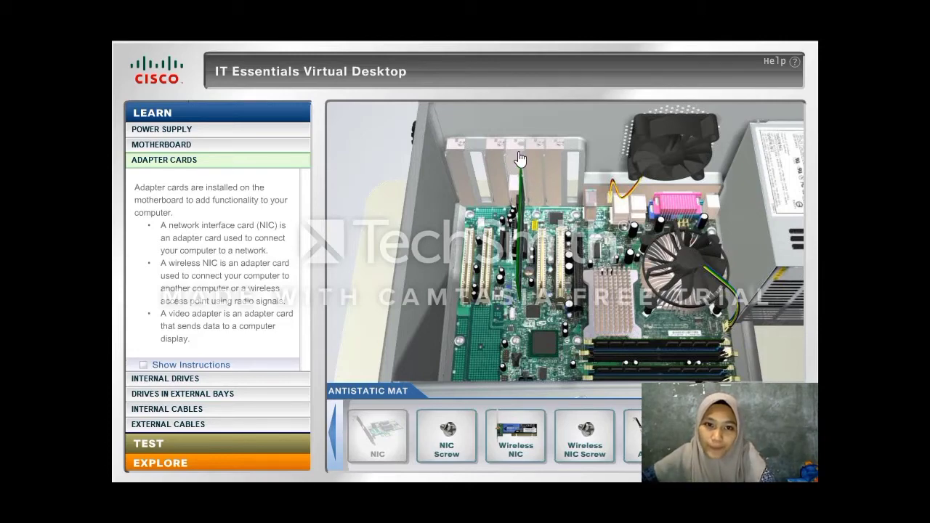
left_click_drag(442, 442, 529, 167)
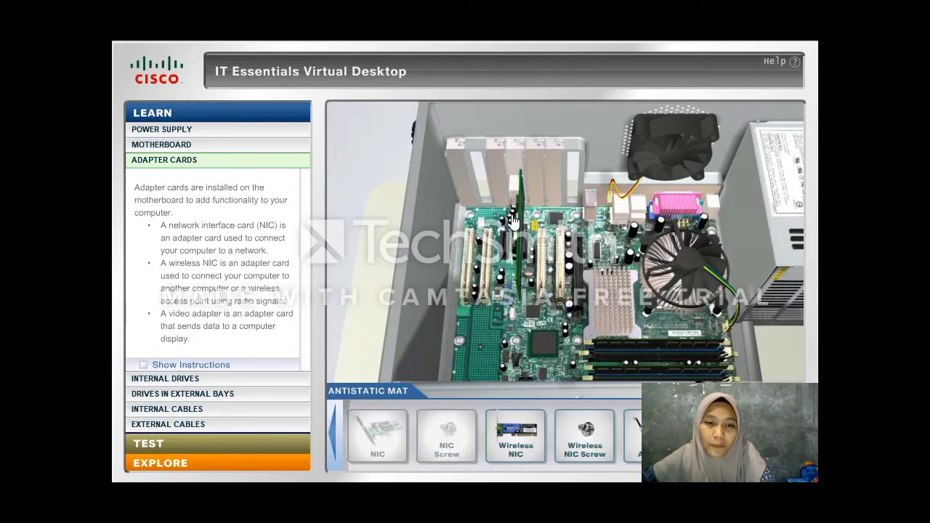
Install the Wireless NIC in the white PCI slot beside the installed NIC, on the side away from the CPU.
mouse_move(528, 433)
left_click_drag(528, 434, 501, 217)
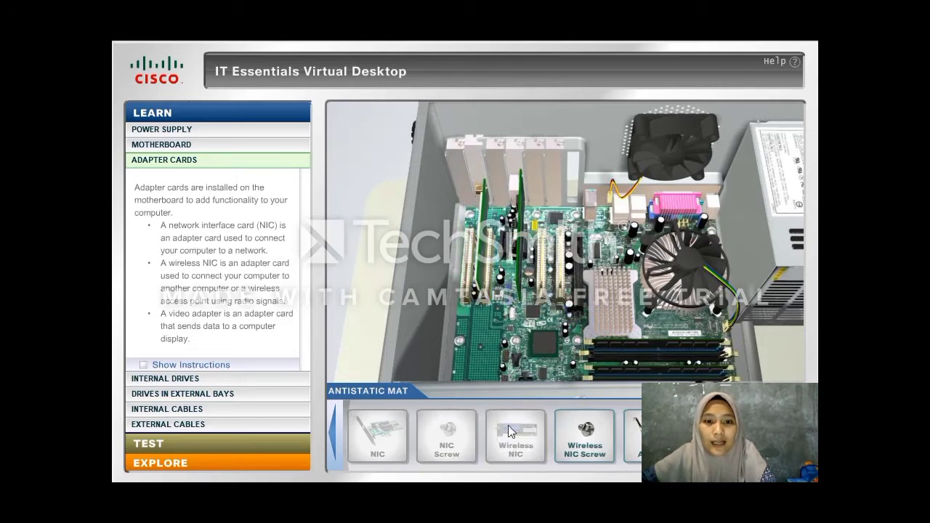
Examine the Wireless NIC in its front, bracket and back views, checking the antenna connector, PC mounting bracket and PCI connector.
left_click(522, 452)
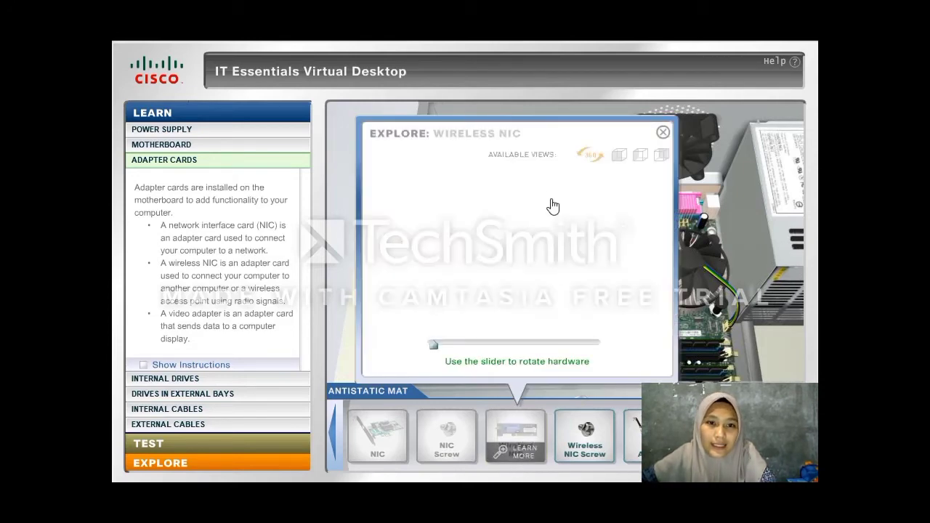
left_click(618, 154)
mouse_move(436, 292)
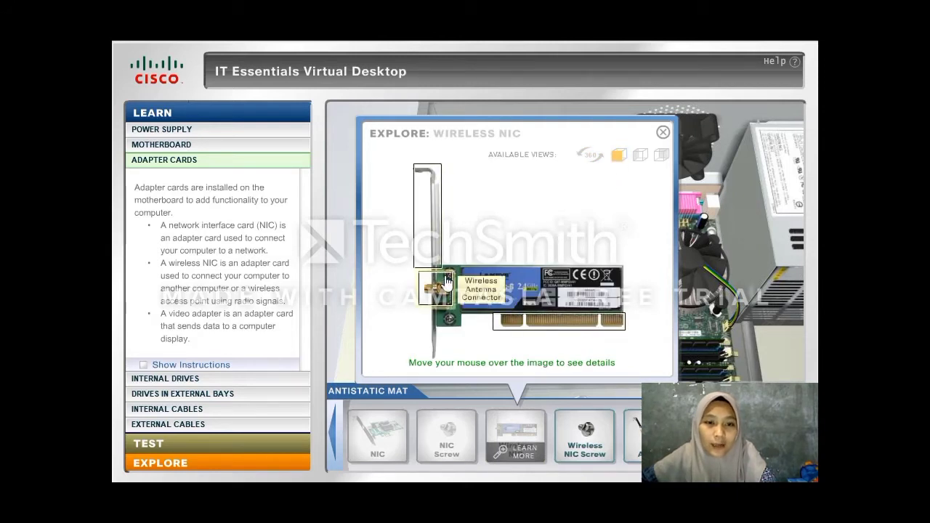
mouse_move(438, 224)
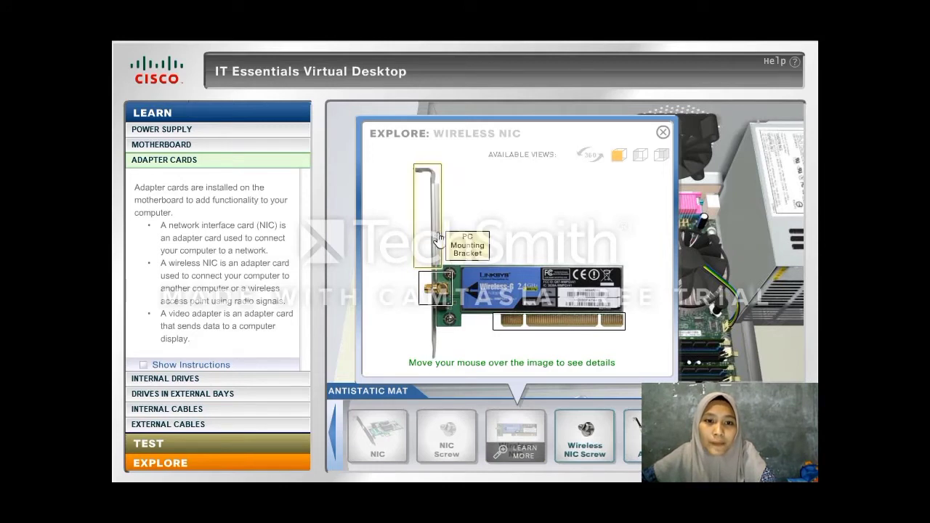
mouse_move(563, 332)
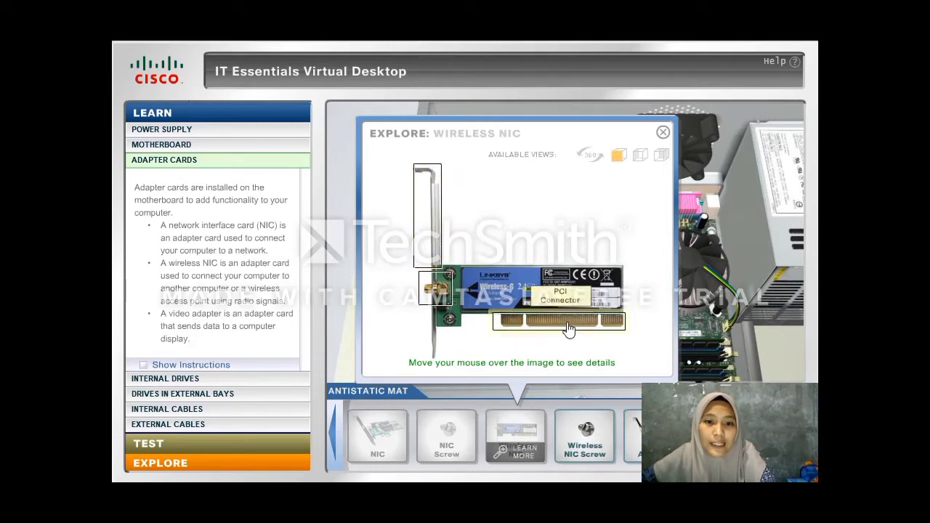
left_click(641, 156)
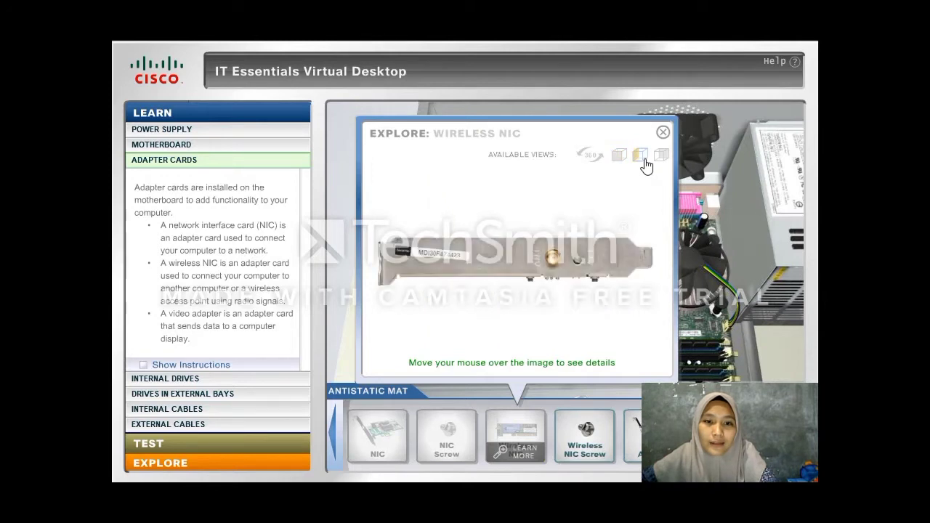
mouse_move(556, 263)
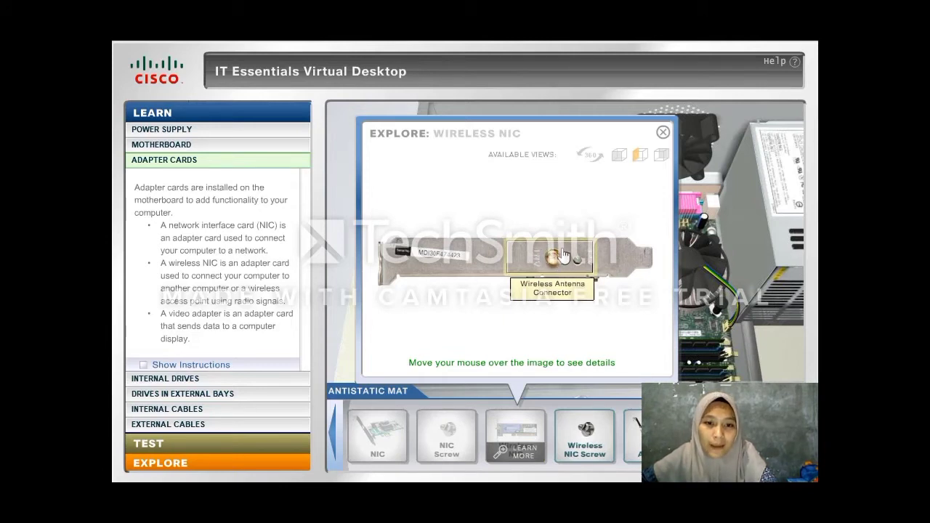
left_click(661, 158)
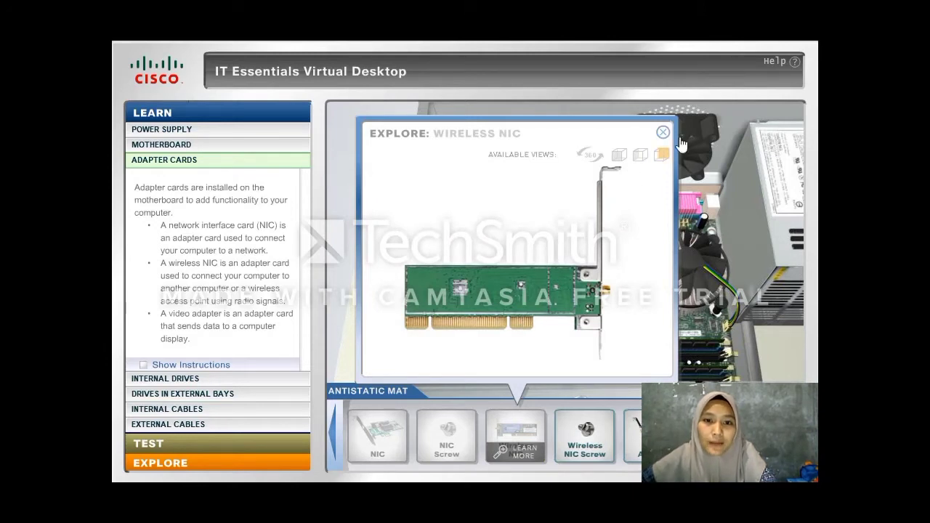
left_click(663, 133)
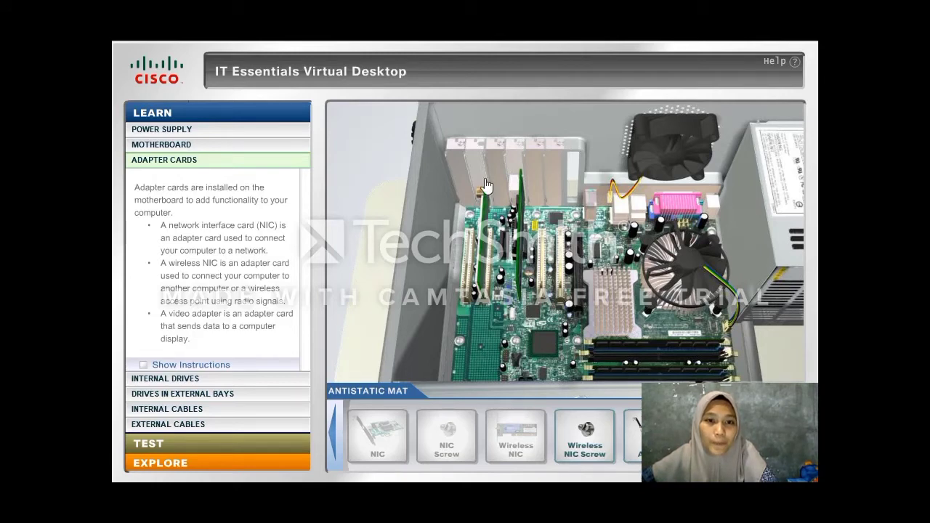
Secure the Wireless NIC's bracket to the case with the Wireless NIC Screw.
left_click_drag(573, 439, 501, 155)
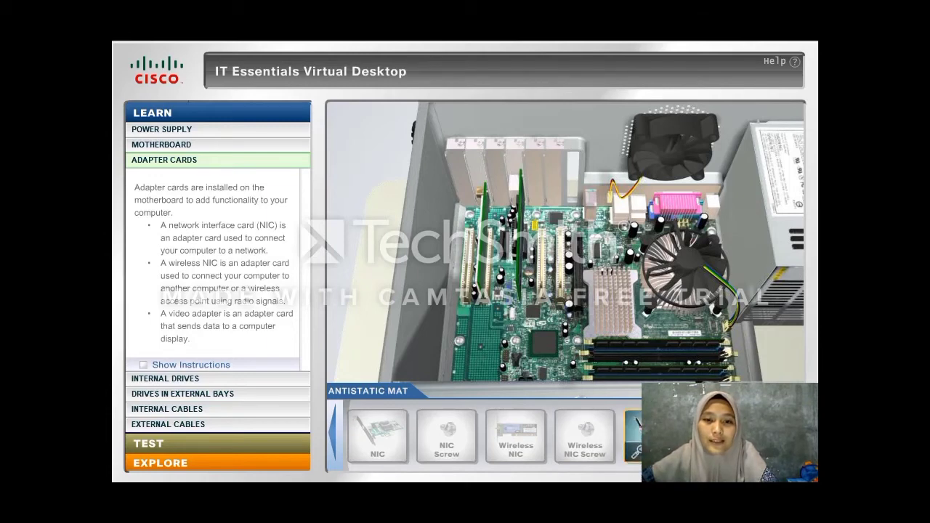
Examine the Video Adapter in its front, bracket and back views, checking the graphic processor and heat sink, VRAM, mounting bracket and video port.
left_click(649, 452)
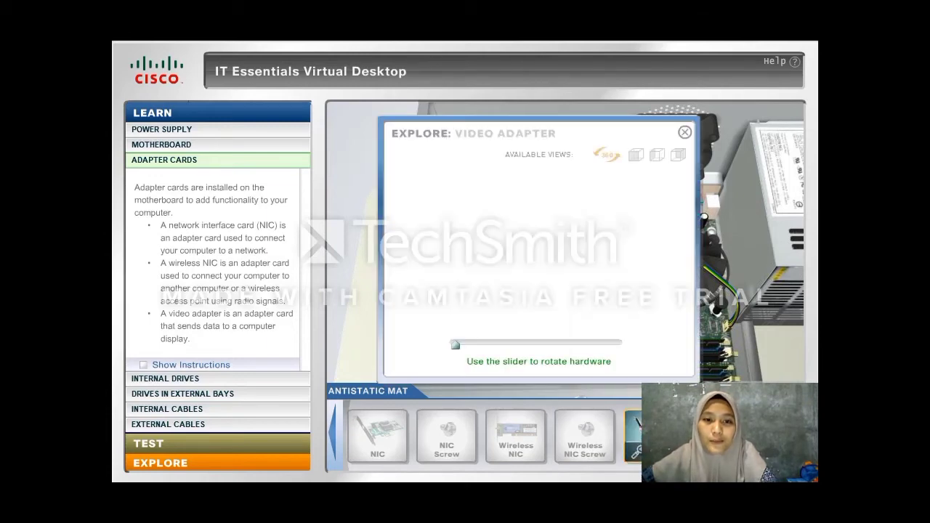
left_click(639, 157)
mouse_move(581, 278)
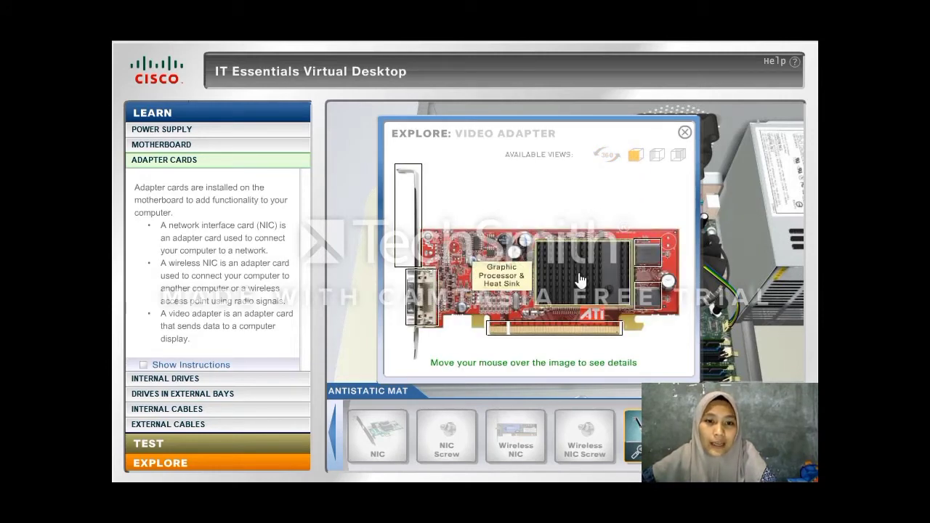
mouse_move(652, 262)
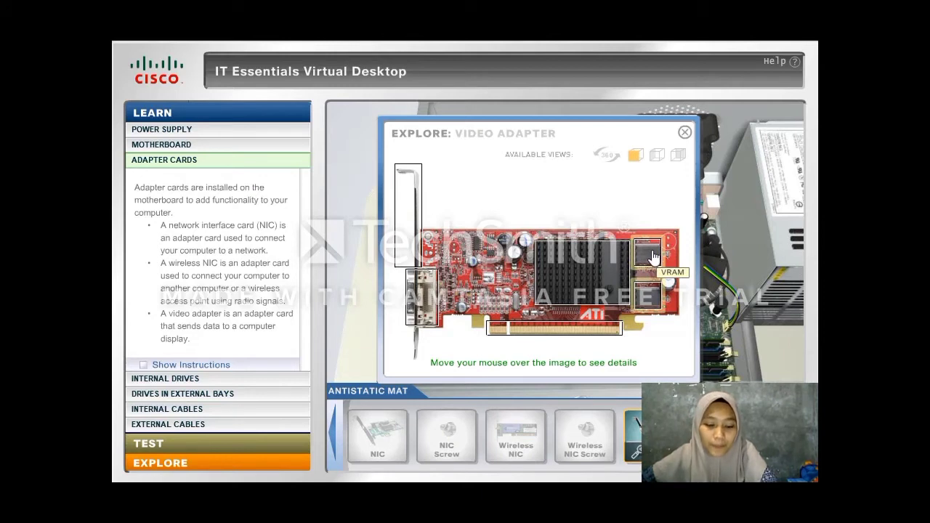
mouse_move(404, 190)
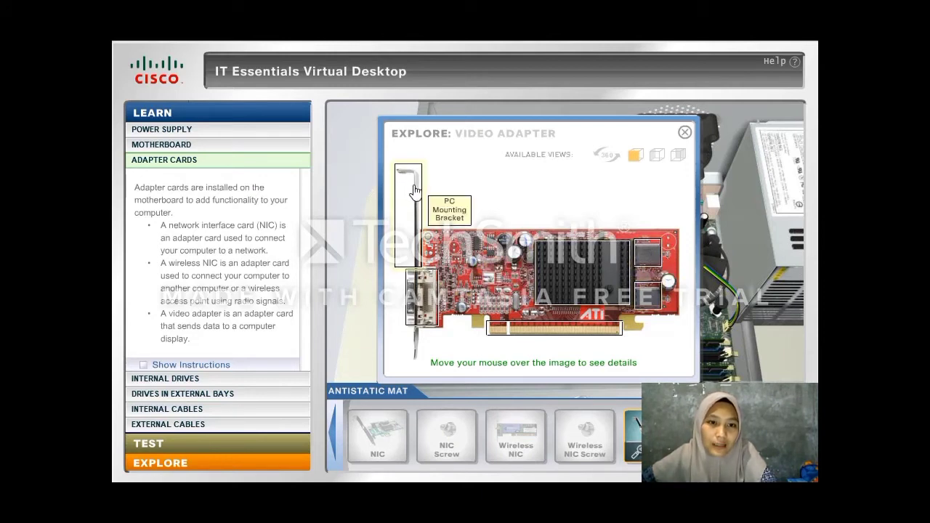
mouse_move(434, 296)
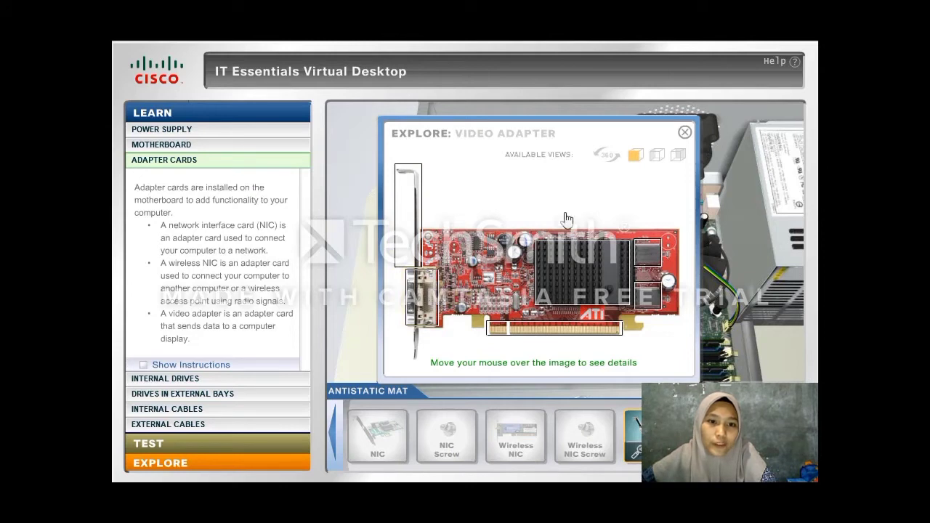
left_click(657, 155)
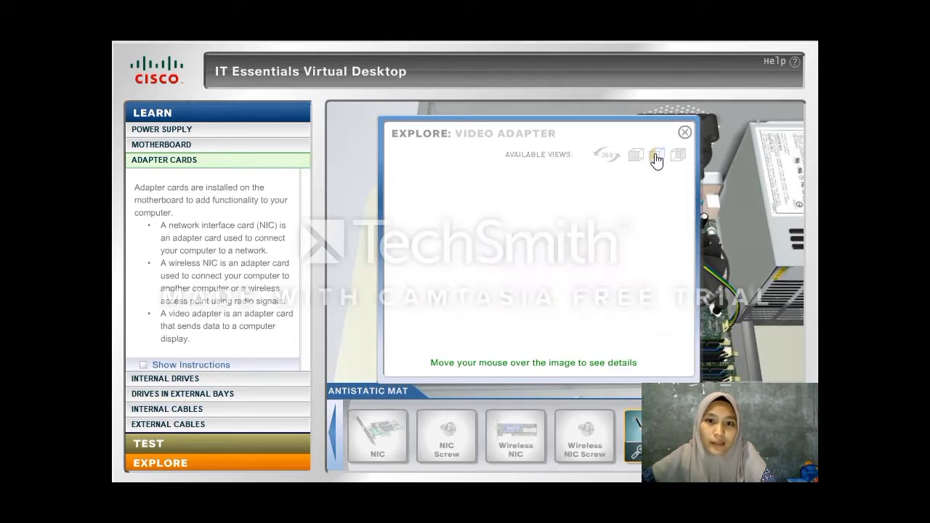
mouse_move(592, 269)
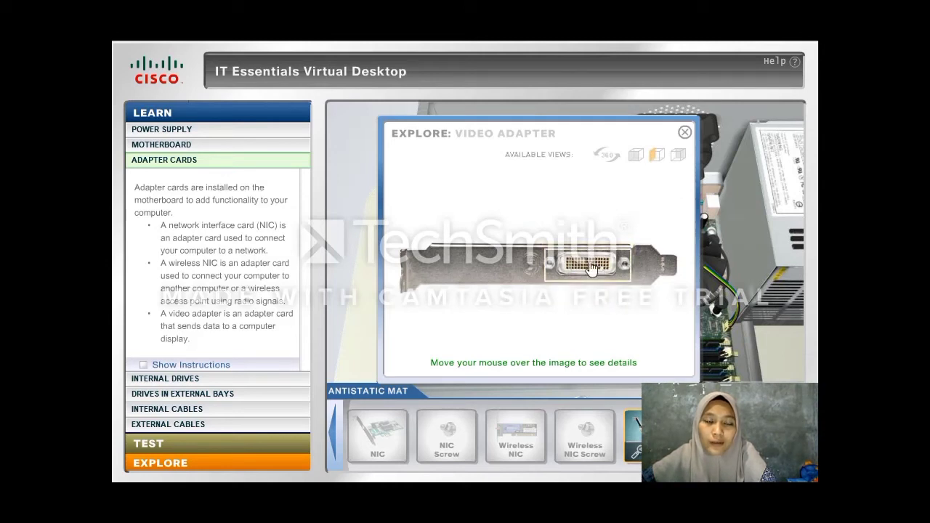
left_click(680, 157)
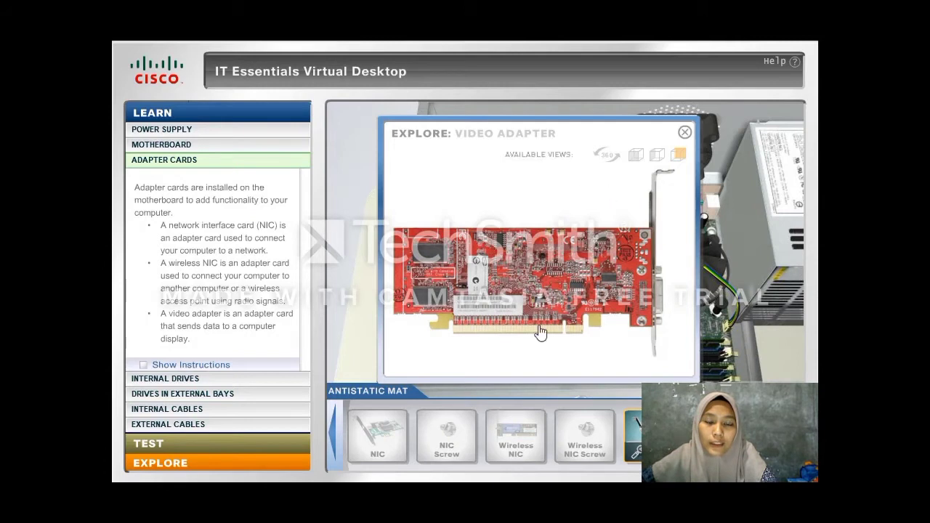
left_click(637, 157)
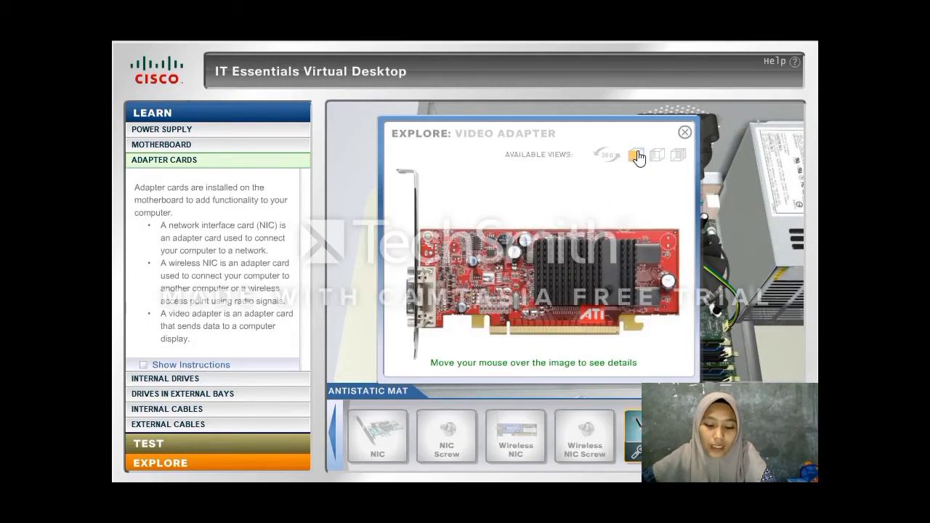
left_click(685, 133)
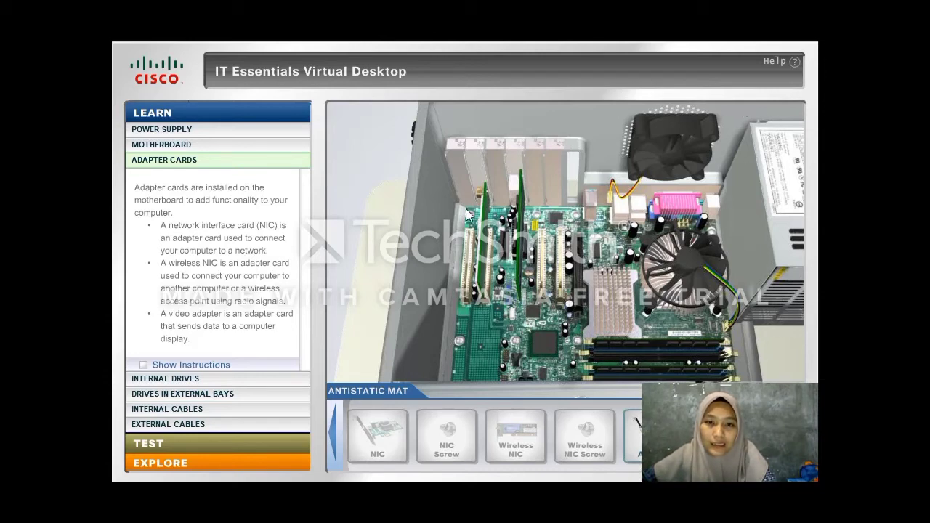
left_click(633, 436)
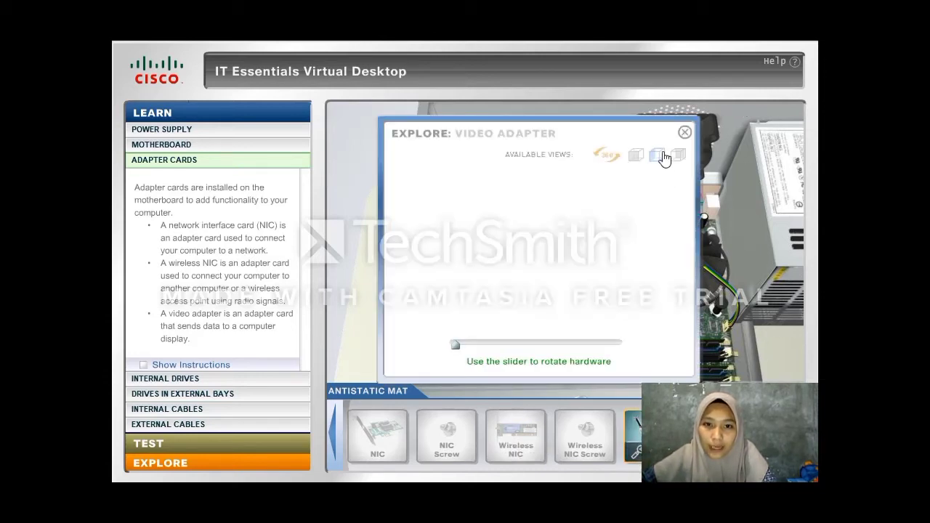
left_click(662, 157)
left_click(638, 157)
mouse_move(654, 306)
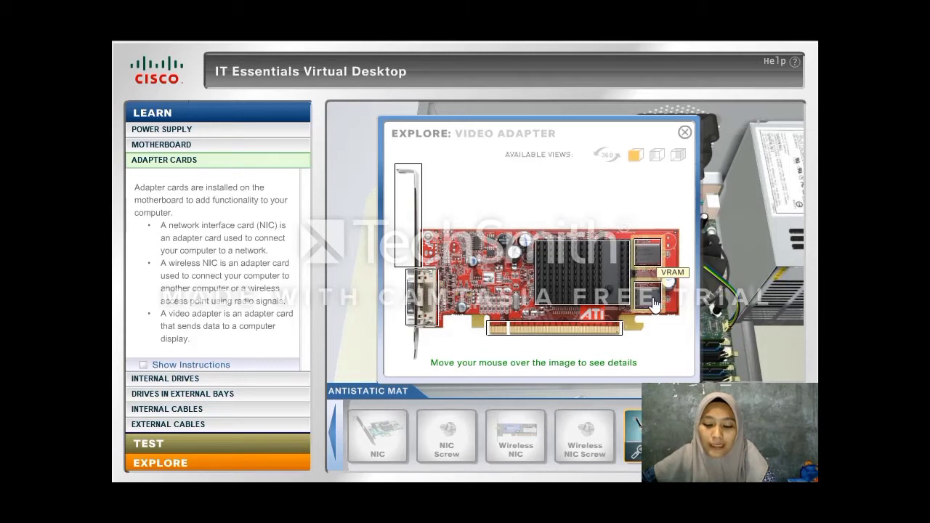
left_click(685, 132)
Install the Video Adapter in the long black expansion slot nearest the CPU and secure its bracket to the case with its screw.
left_click_drag(632, 441, 584, 280)
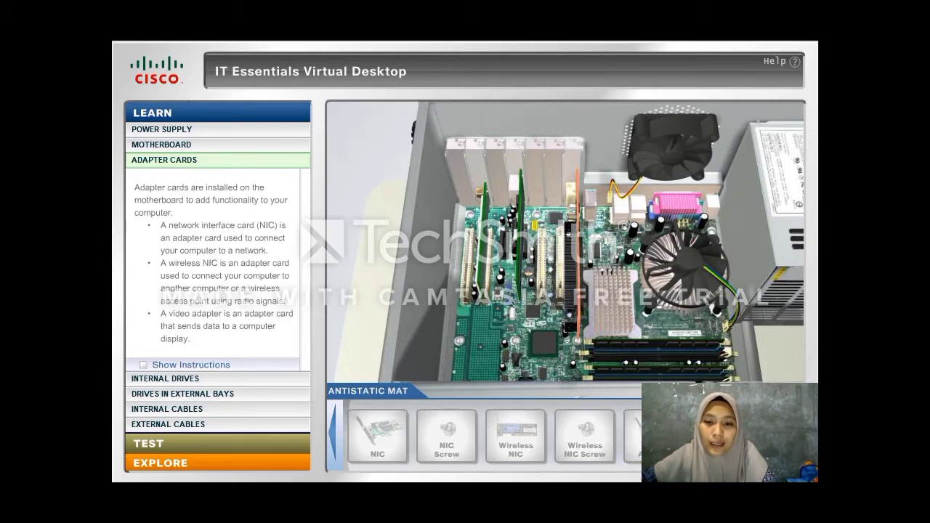
left_click_drag(723, 435, 598, 160)
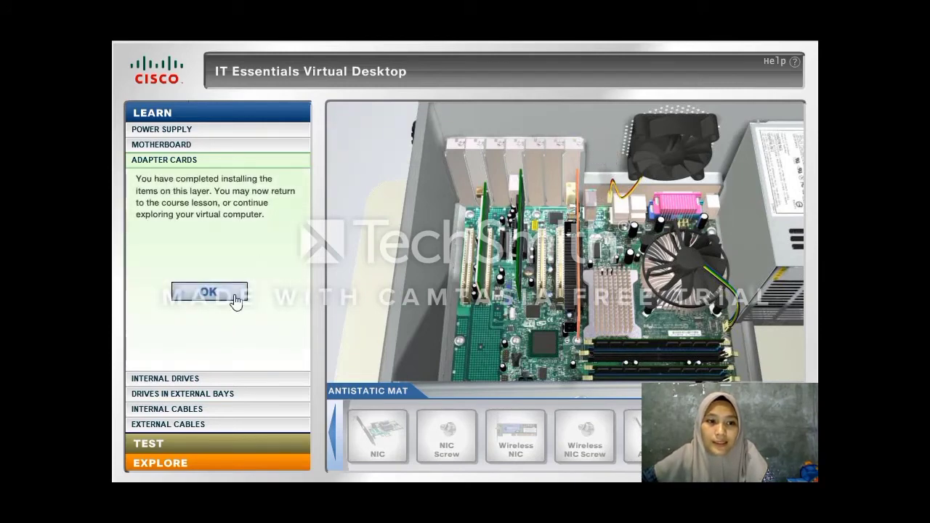
Close the completed adapter cards layer, open the Internal Drives layer and bring the Hard Disk Drive to the internal drive bay.
left_click(210, 292)
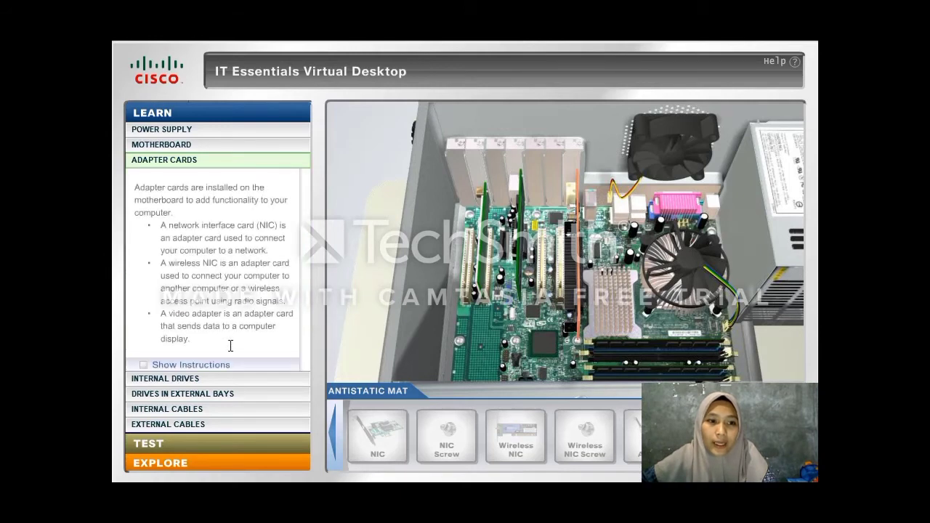
left_click(180, 380)
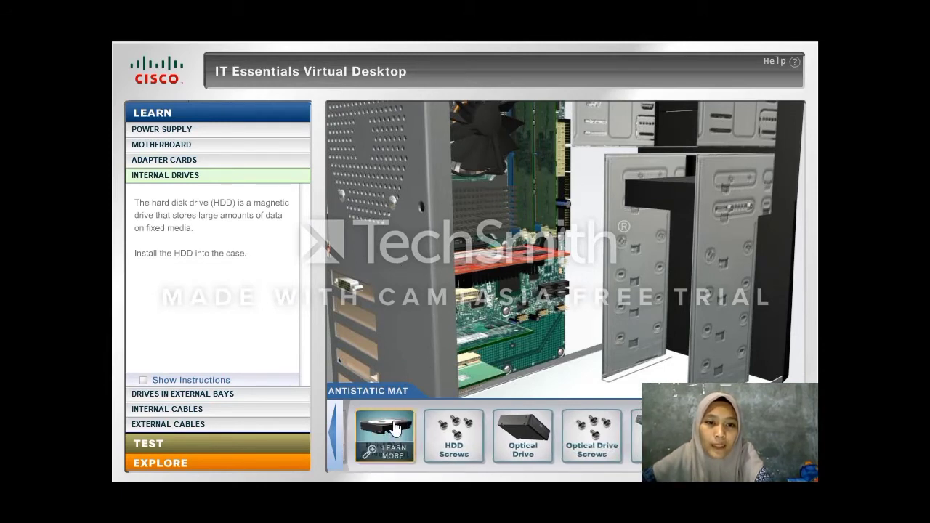
left_click_drag(391, 429, 626, 244)
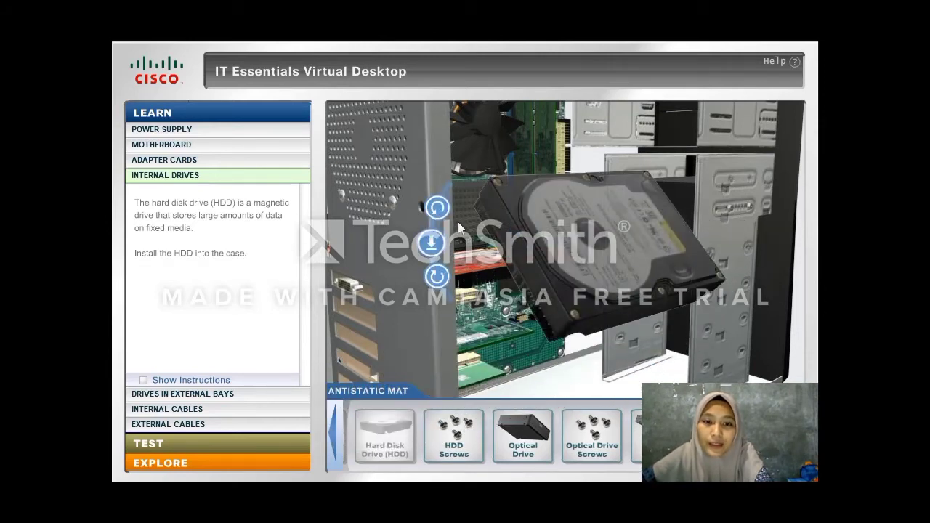
Examine the Hard Disk Drive in its front, back, top and bottom views, checking the Molex power, SATA data and SATA power connectors.
left_click(375, 458)
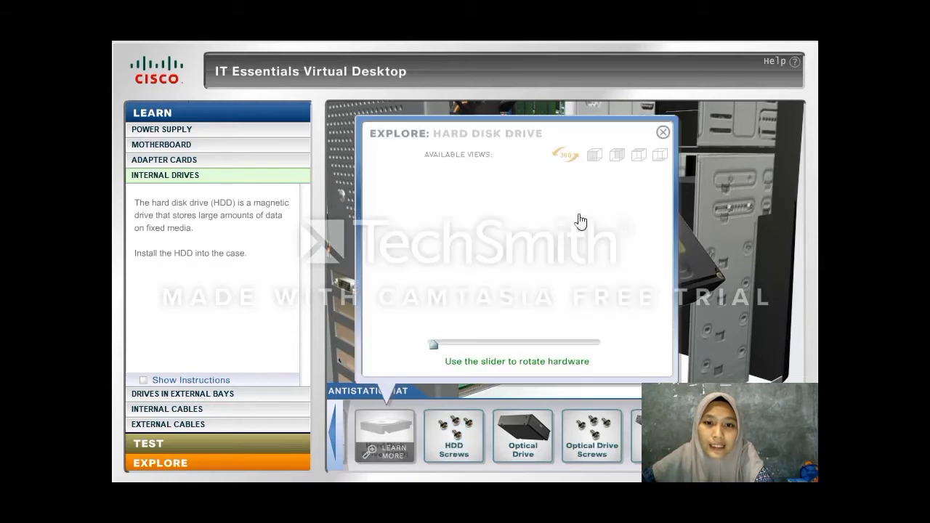
left_click(595, 159)
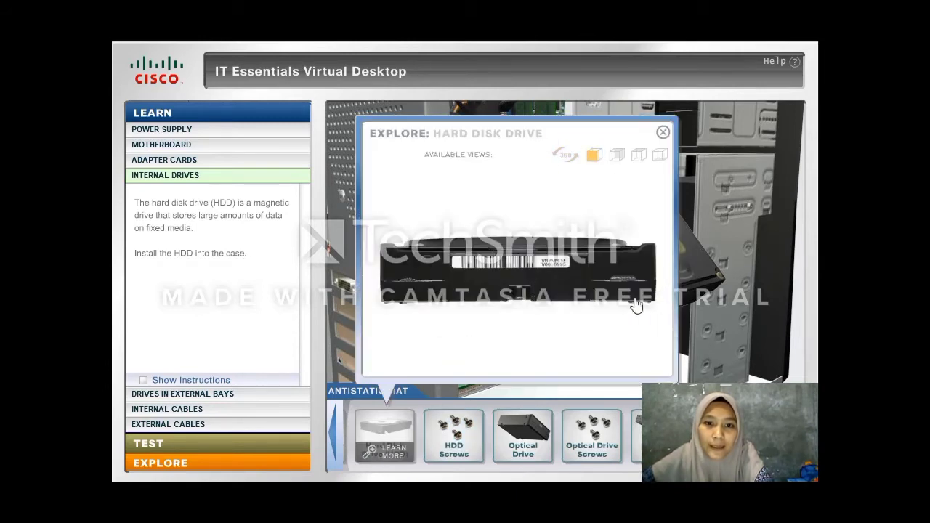
left_click(617, 156)
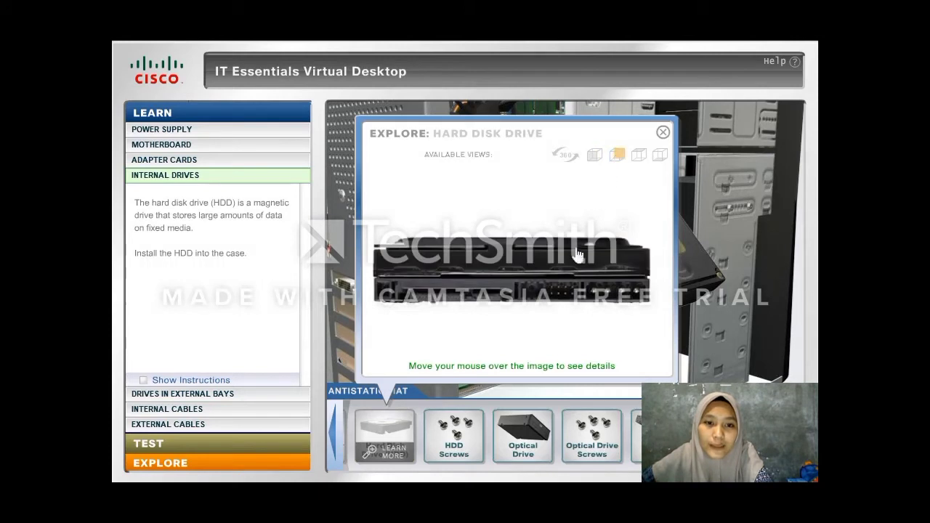
mouse_move(568, 300)
mouse_move(615, 301)
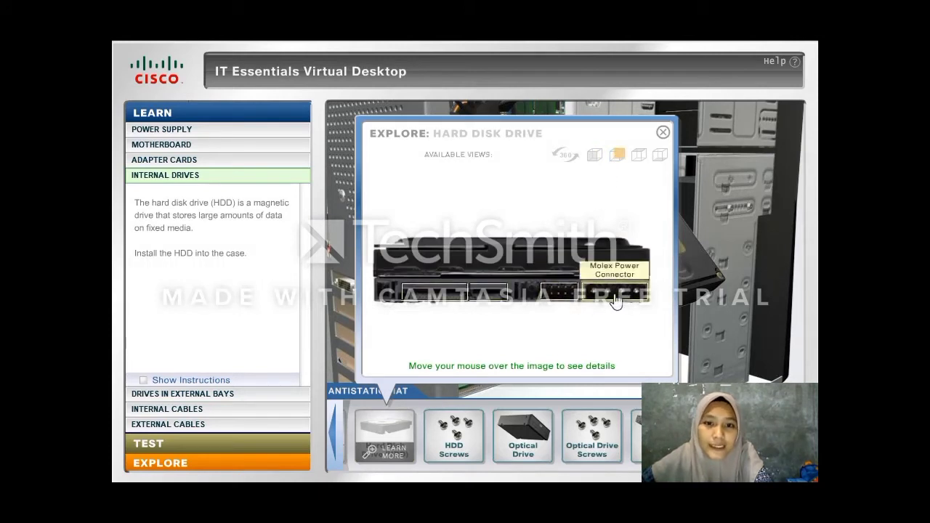
mouse_move(496, 295)
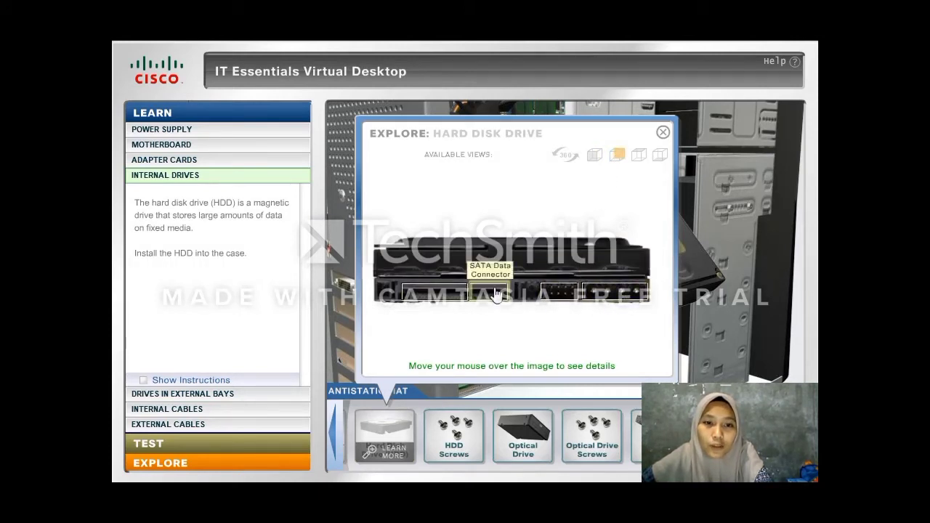
mouse_move(450, 295)
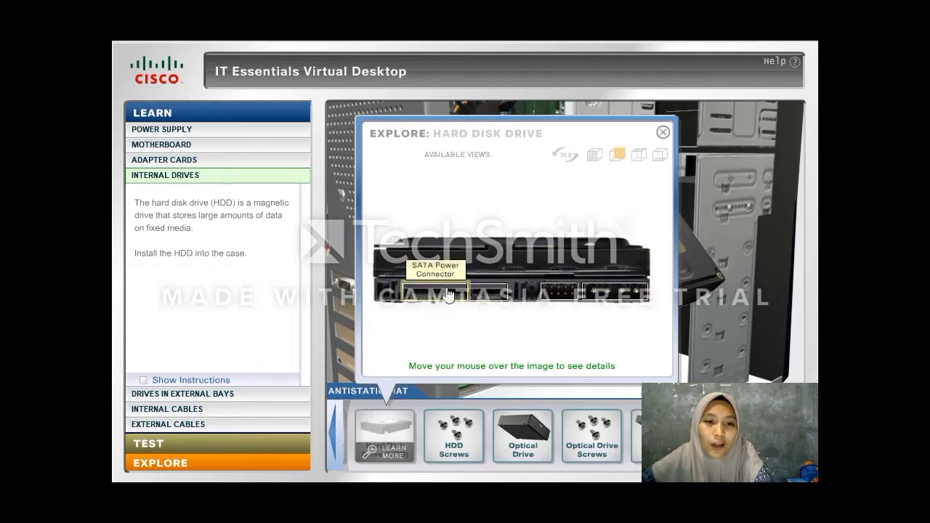
left_click(641, 164)
mouse_move(472, 222)
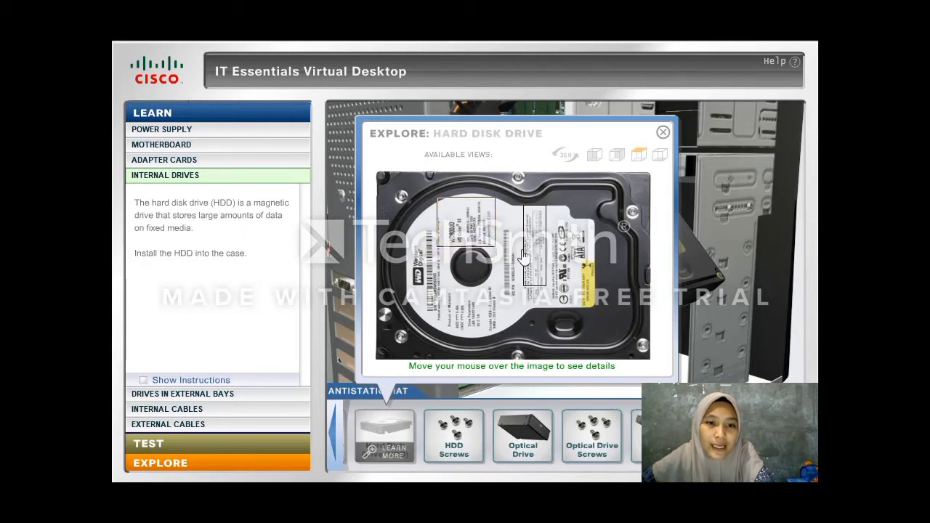
mouse_move(538, 269)
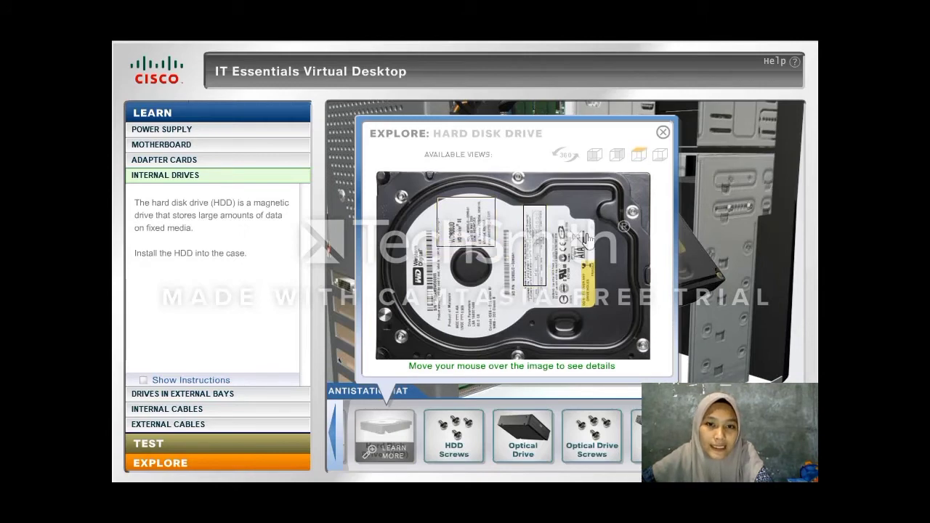
left_click(660, 159)
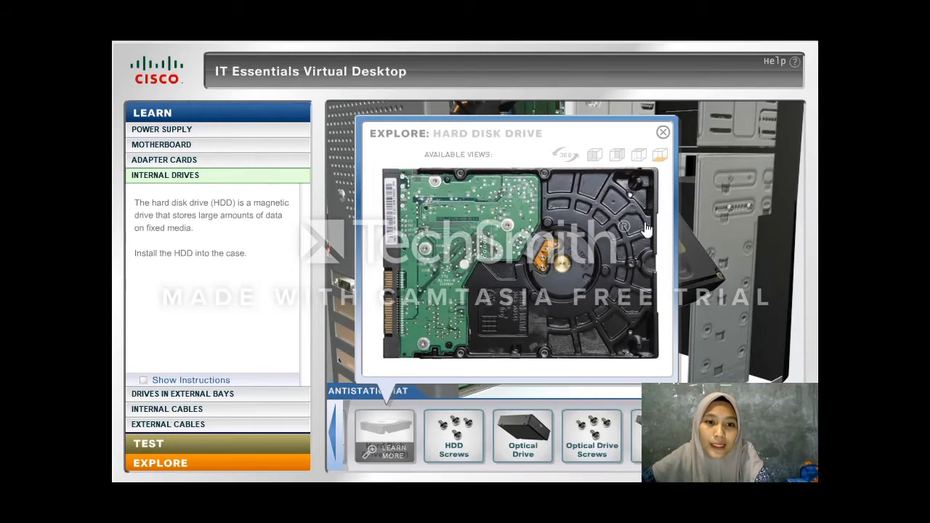
left_click(663, 134)
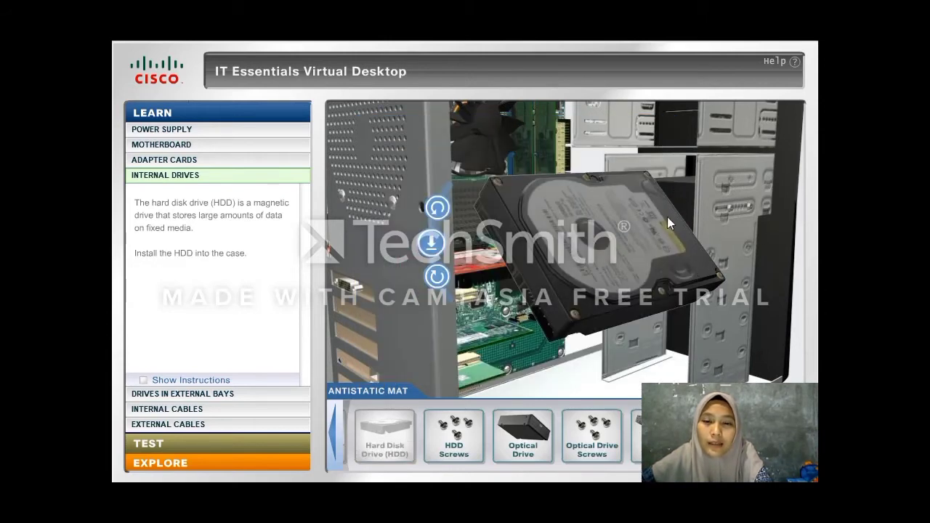
Rotate the Hard Disk Drive level, install it in the internal bay and secure it with the HDD Screws.
left_click(436, 208)
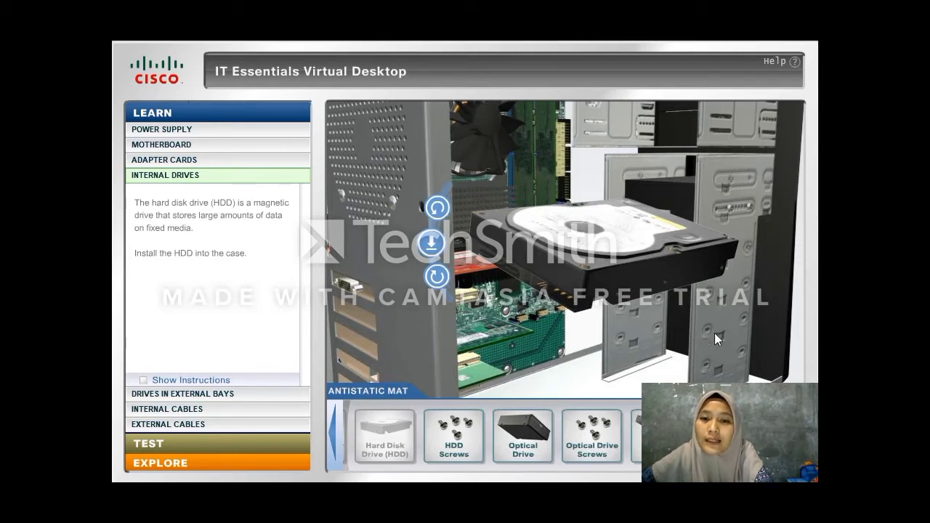
left_click(435, 216)
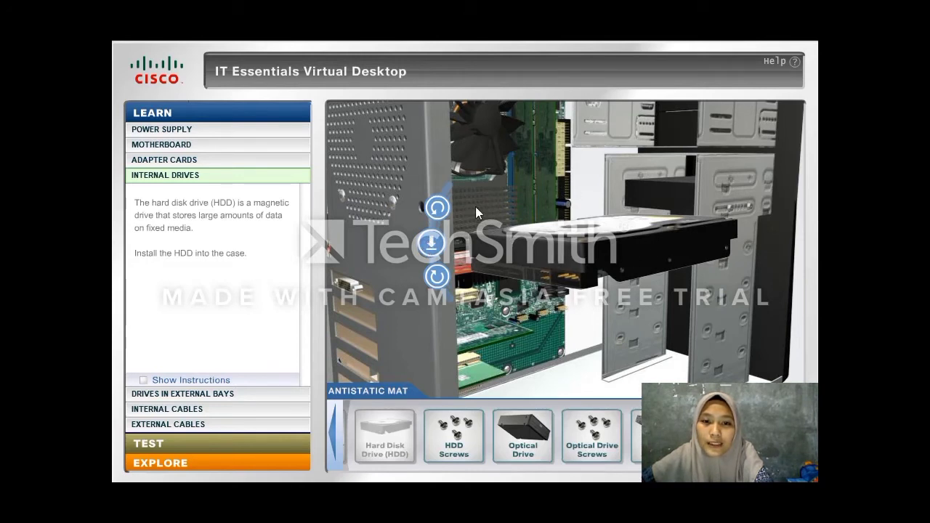
left_click(433, 245)
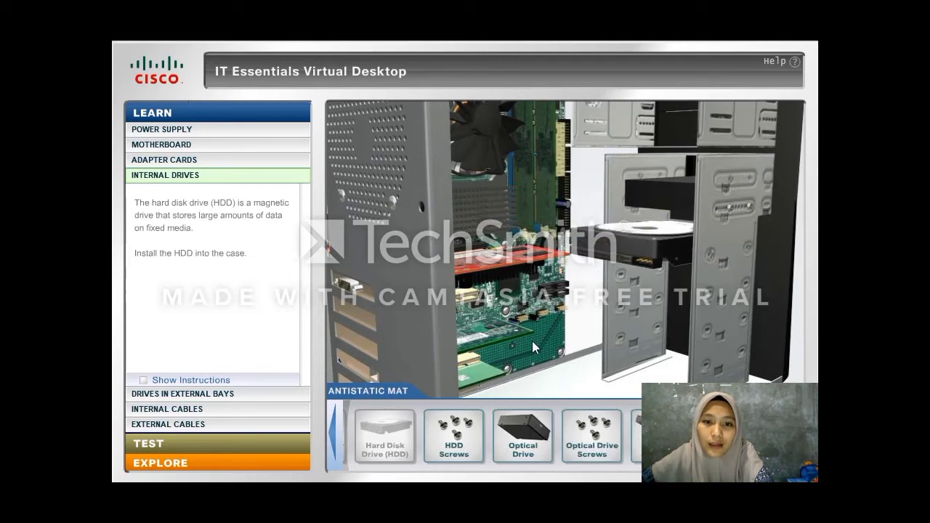
left_click_drag(448, 450, 724, 269)
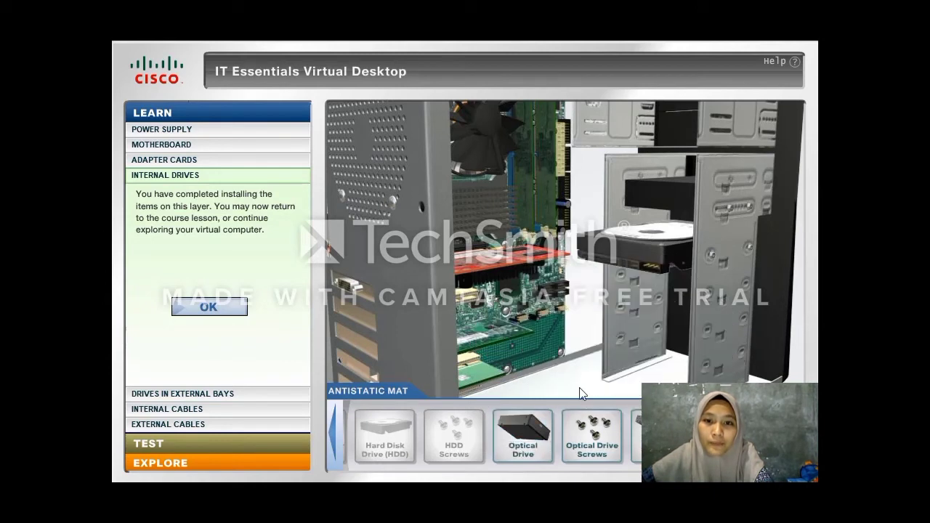
left_click(238, 314)
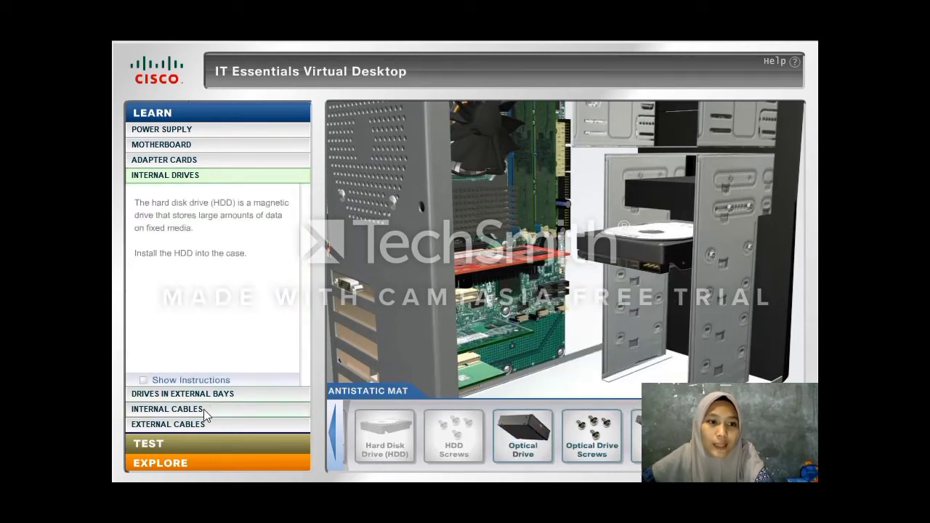
Open the Drives in External Bays layer, bring the Optical Drive to the uppermost external bay and rotate it level.
left_click(240, 394)
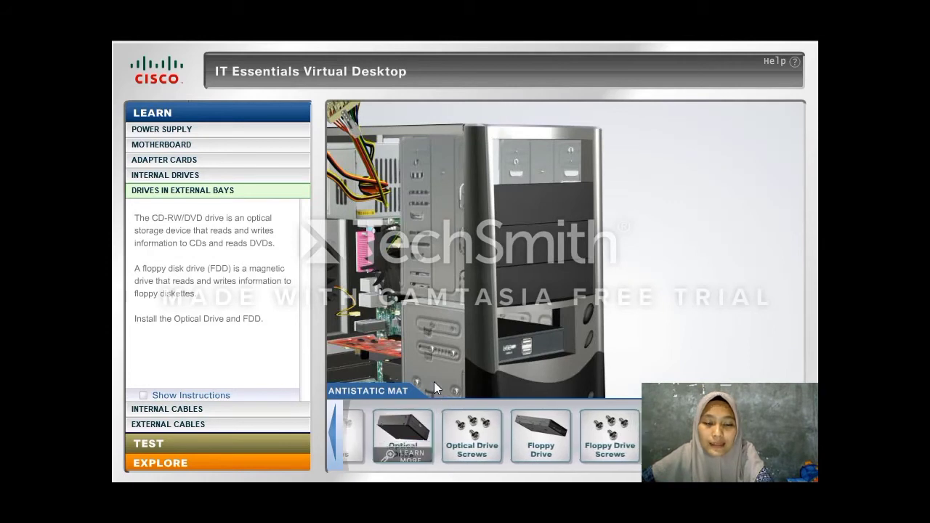
left_click(383, 429)
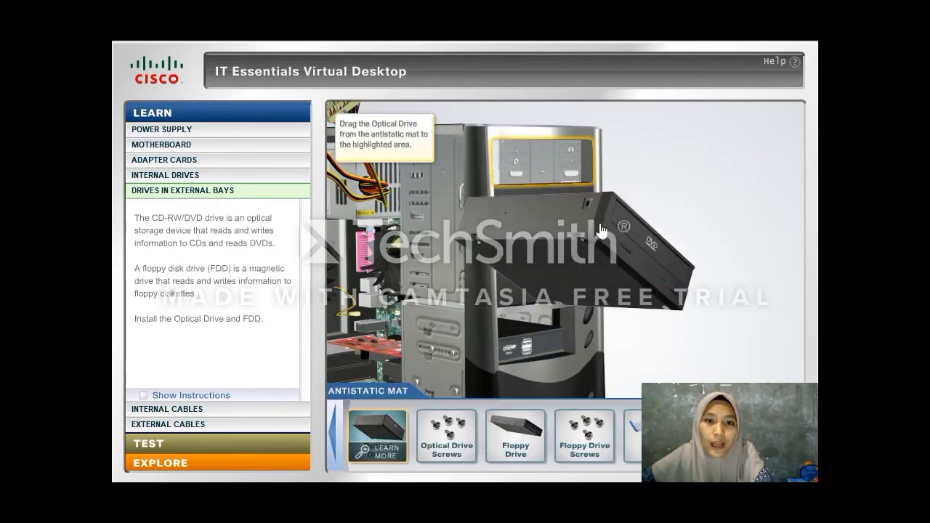
left_click(632, 194)
left_click(448, 149)
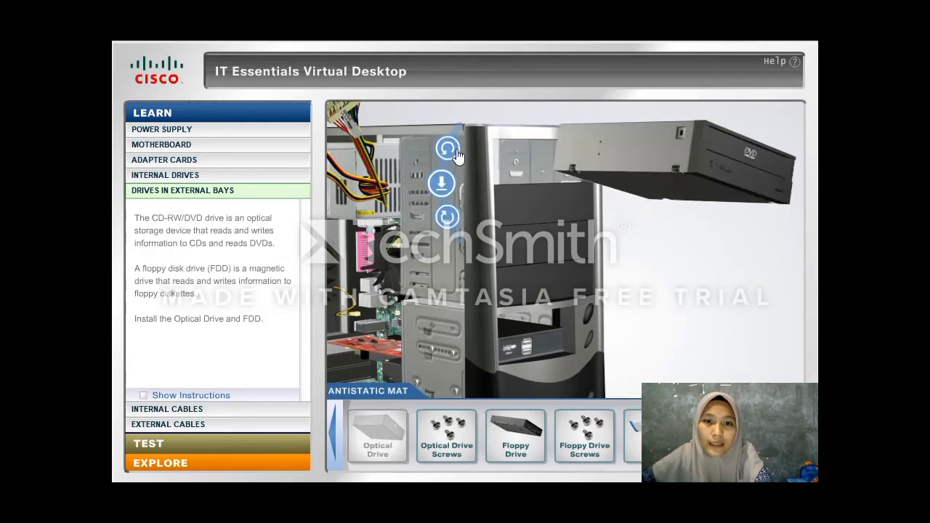
Examine the Optical Drive in its front, side, back, top and bottom views, checking the Open/Close Button and Jumper Settings.
left_click(379, 453)
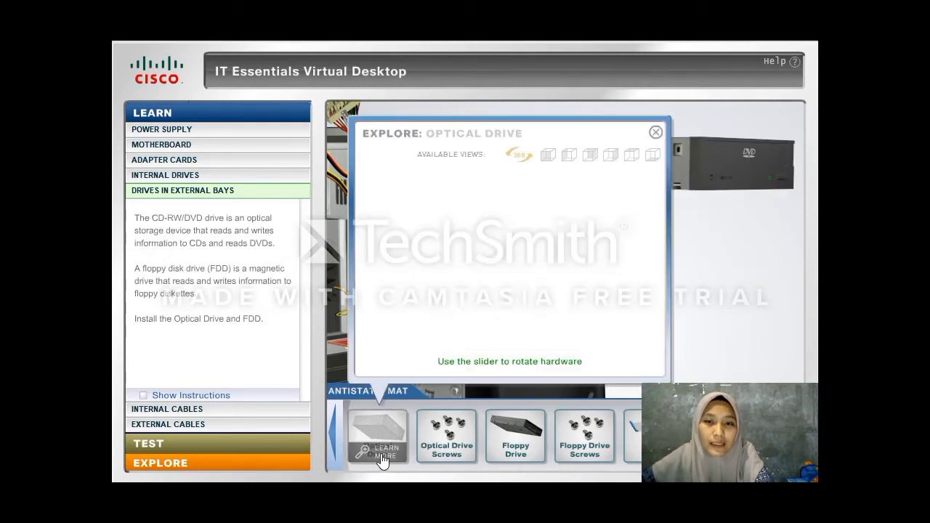
left_click(549, 156)
mouse_move(565, 266)
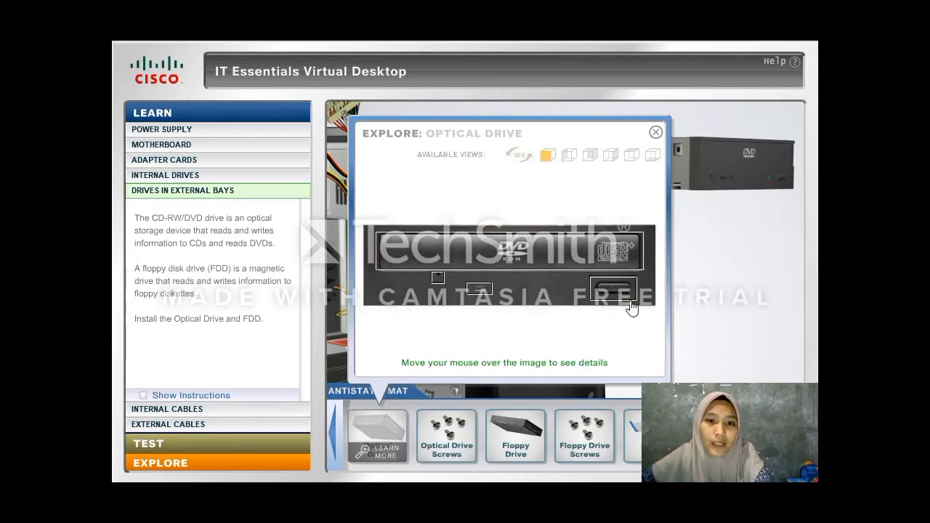
mouse_move(628, 298)
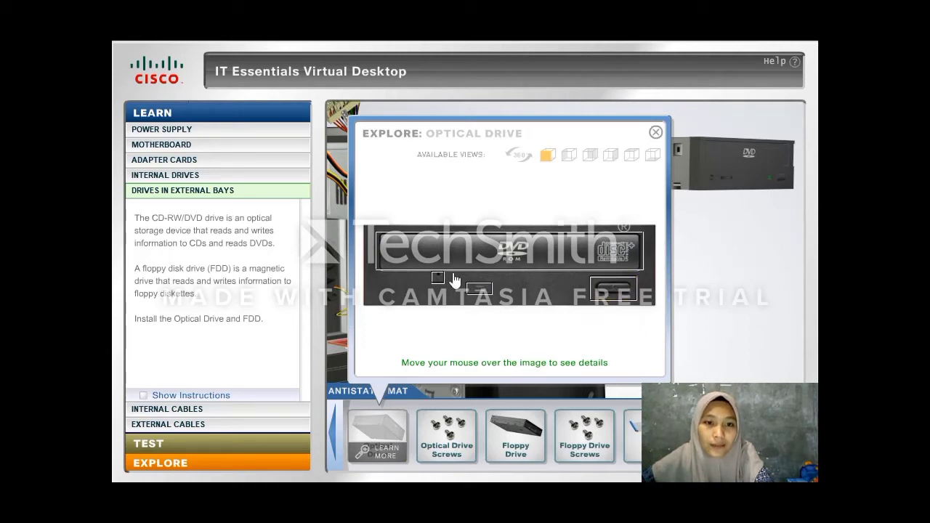
mouse_move(479, 292)
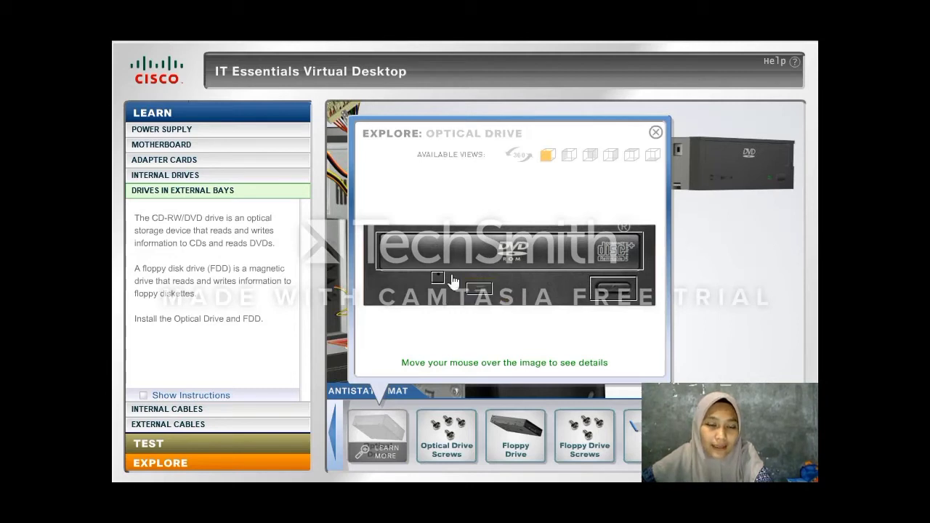
mouse_move(439, 282)
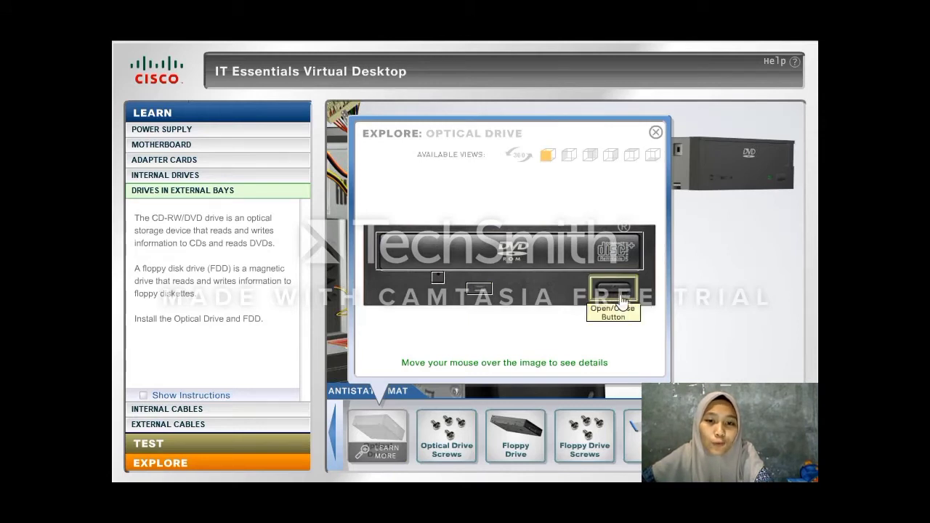
mouse_move(501, 262)
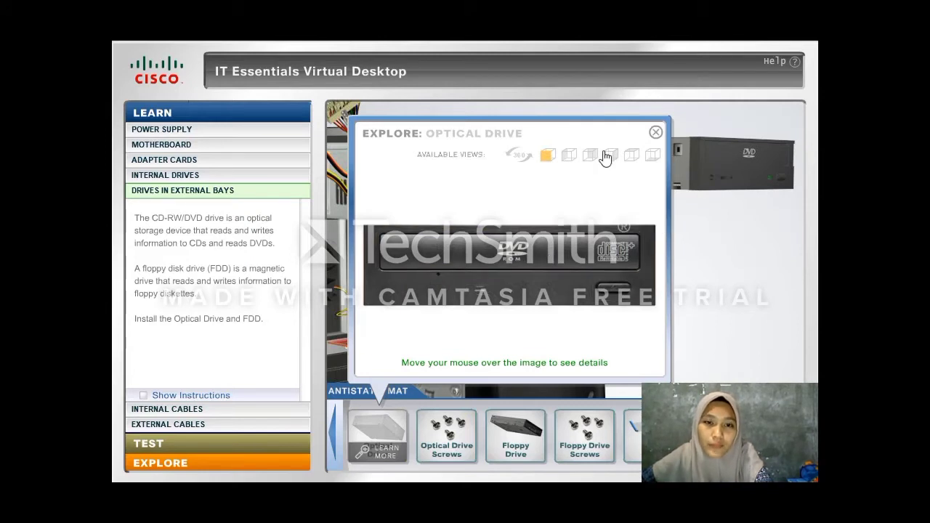
left_click(568, 158)
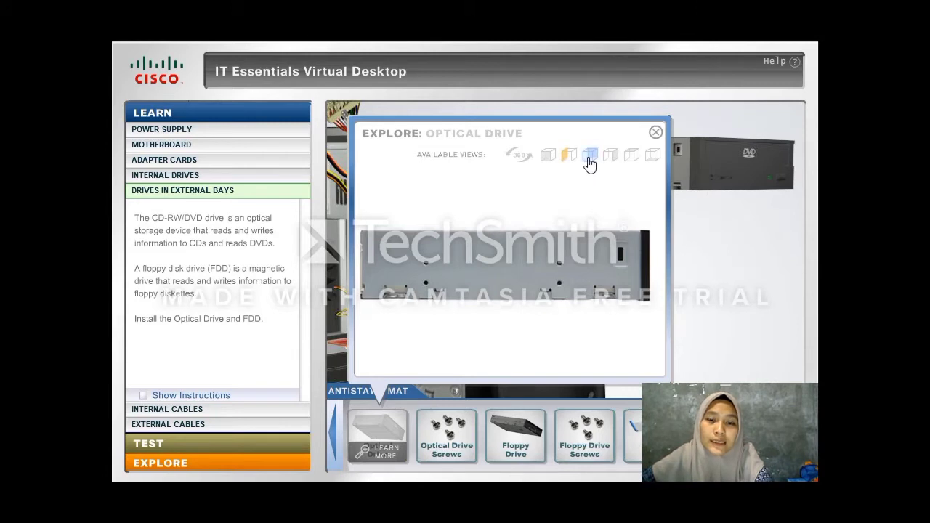
left_click(590, 156)
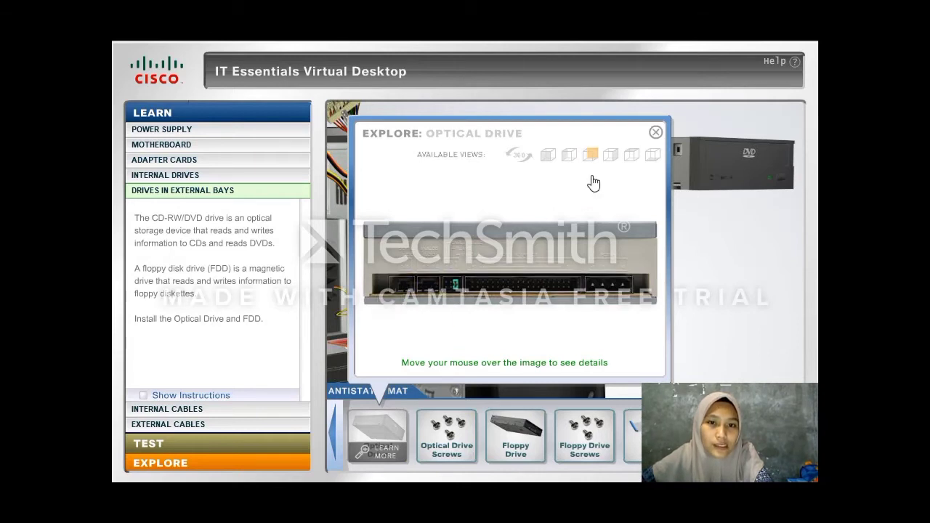
left_click(610, 158)
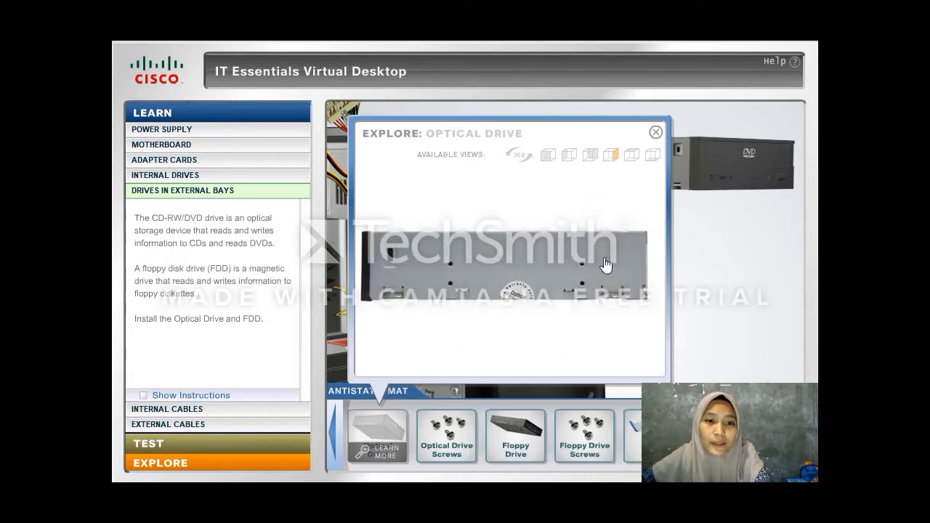
left_click(633, 158)
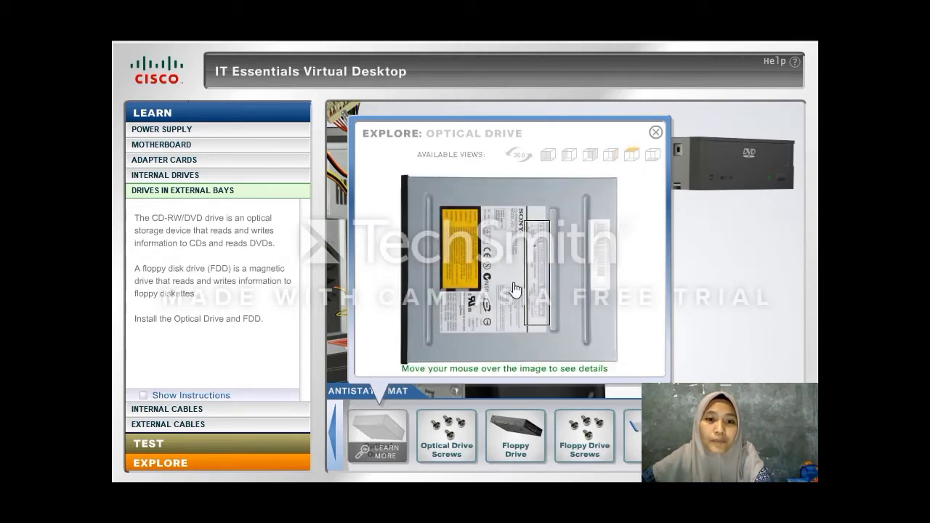
mouse_move(544, 285)
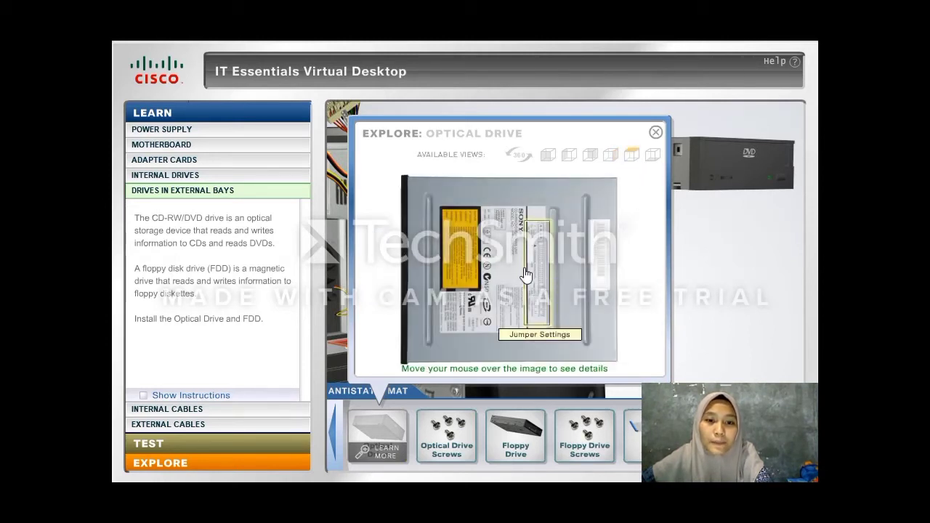
left_click(651, 161)
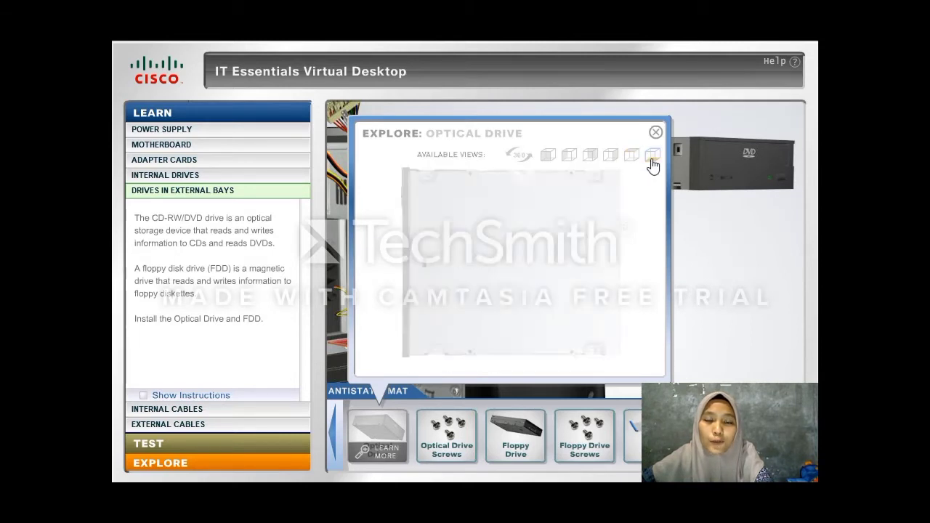
left_click(656, 134)
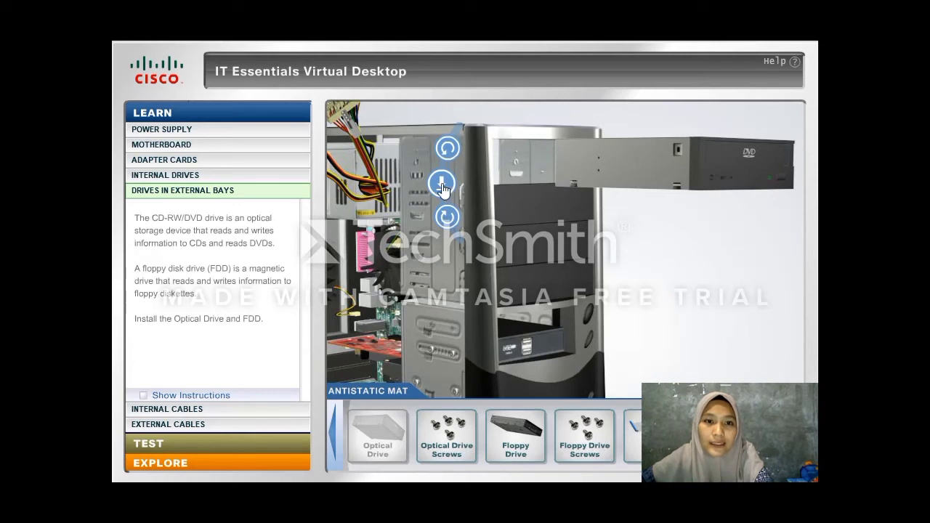
Install the levelled Optical Drive into the uppermost external bay of the case.
left_click(442, 185)
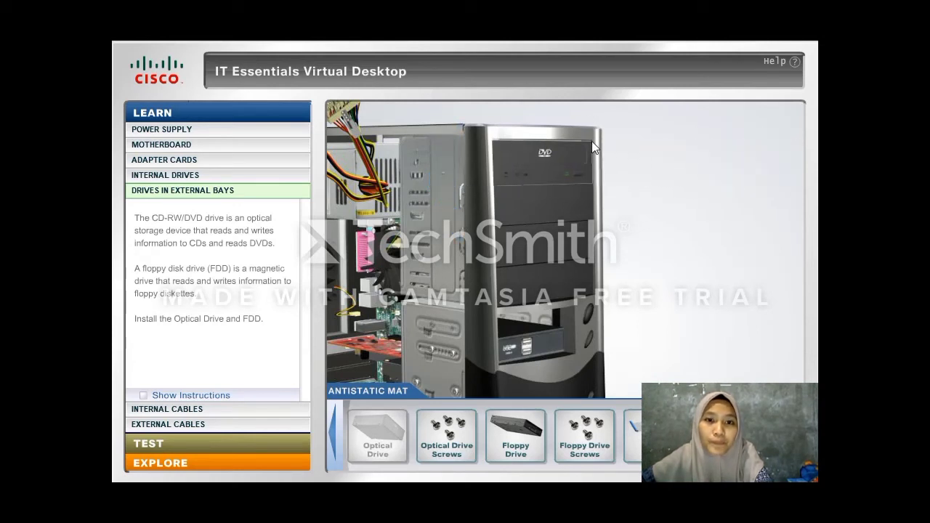
Secure the Optical Drive with the Optical Drive Screws and install the Floppy Drive, rotated level, in the open bay below.
left_click_drag(446, 434, 438, 175)
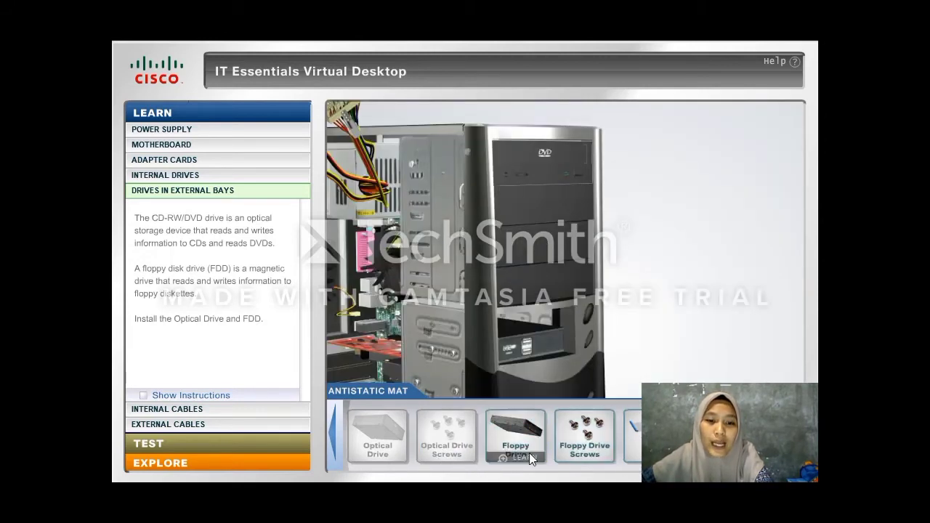
left_click_drag(530, 447, 581, 342)
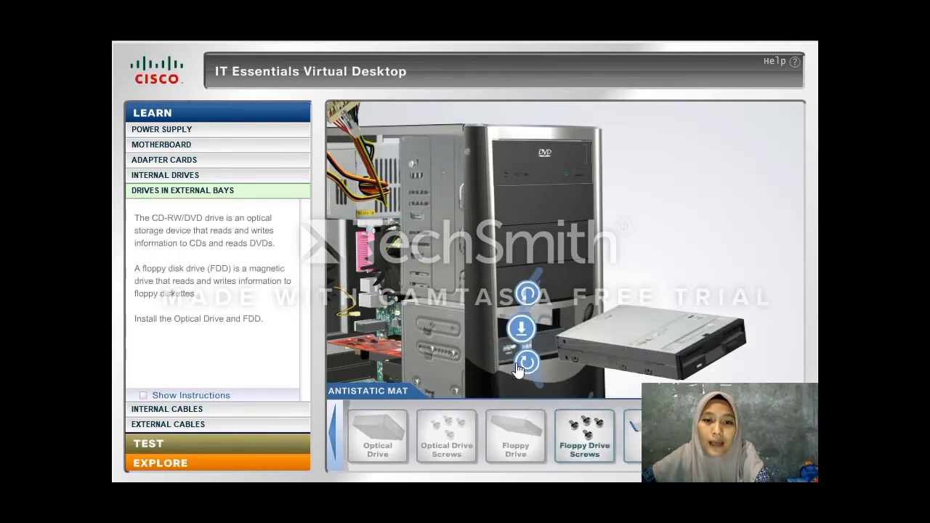
left_click(529, 372)
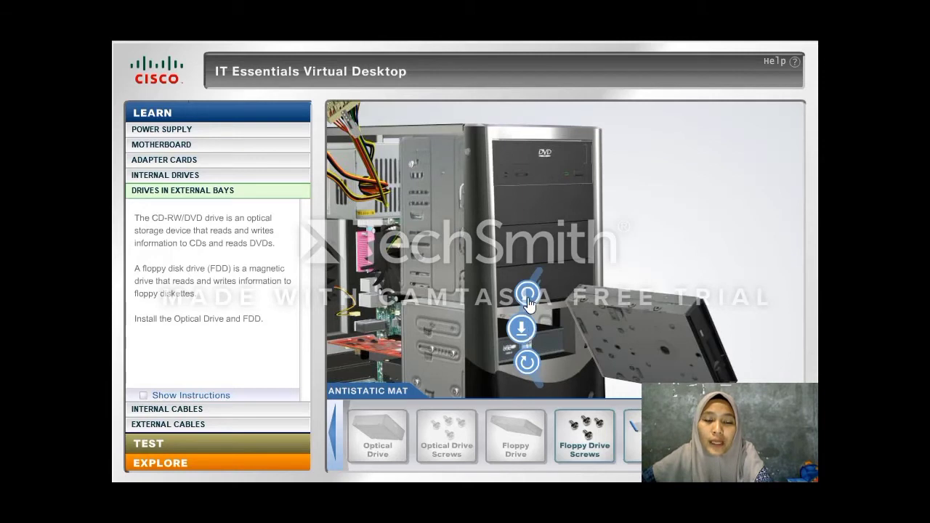
left_click(528, 303)
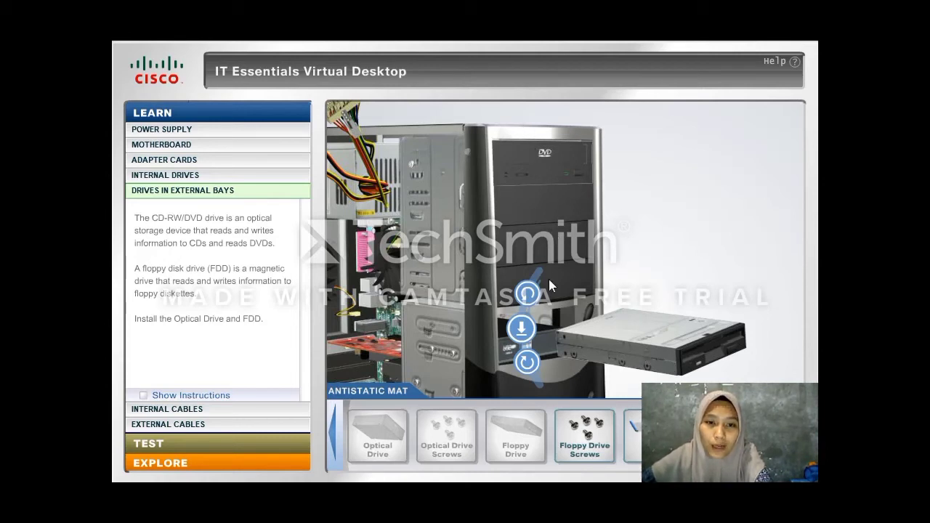
left_click(526, 328)
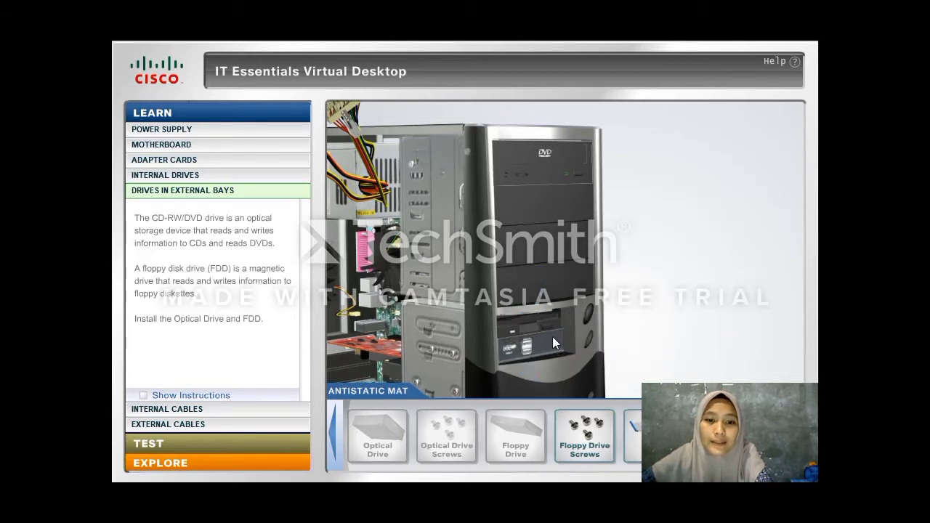
Fasten the Floppy Drive with the Floppy Drive Screws and acknowledge the completed Drives in External Bays layer.
left_click_drag(585, 435, 472, 345)
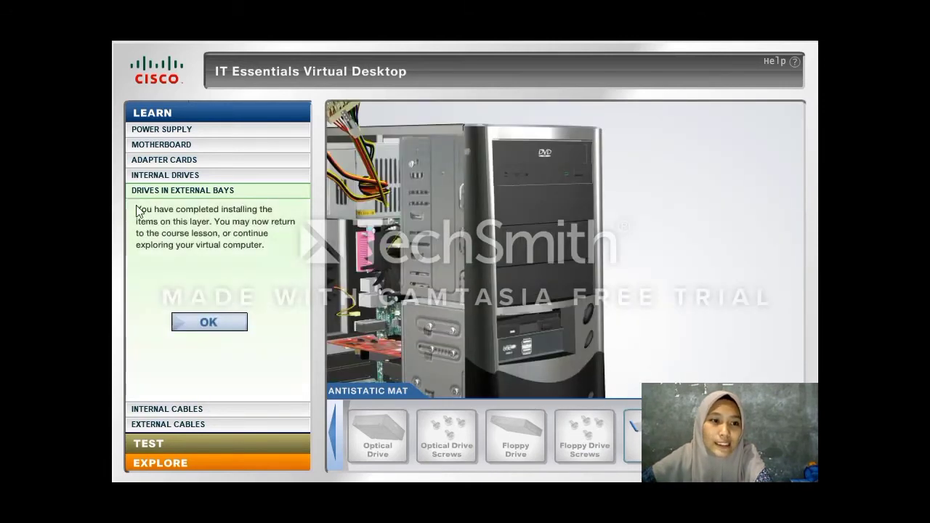
left_click(209, 324)
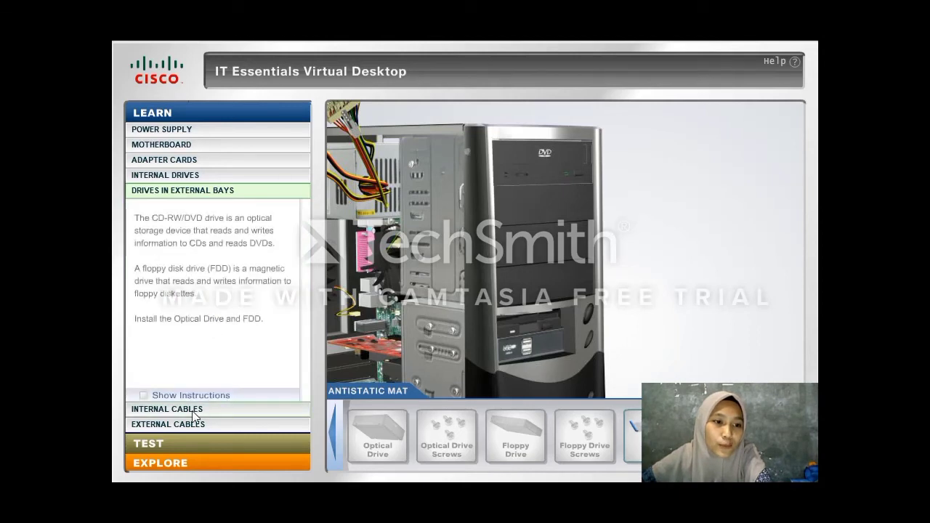
Open the Internal Cables layer and connect the 20-pin ATX Power connector to its motherboard socket, rotating it to match.
left_click(147, 412)
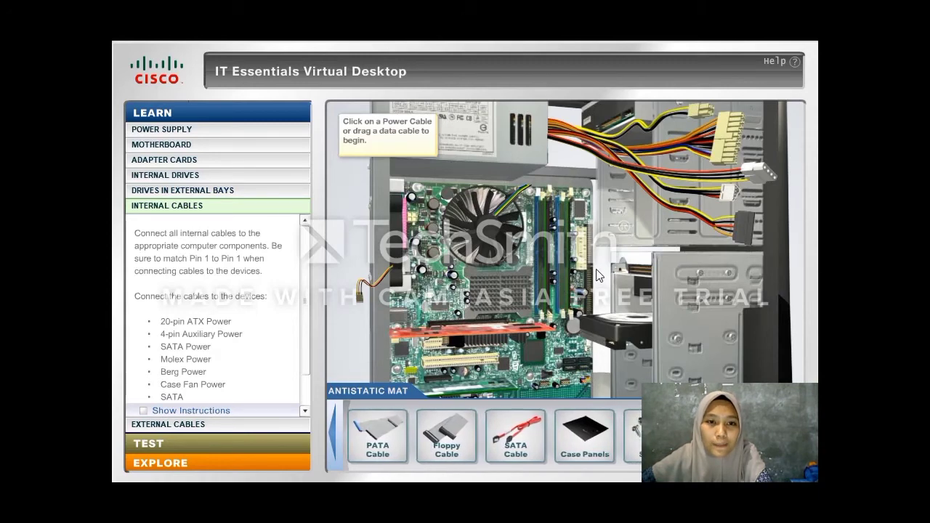
left_click_drag(306, 351, 310, 388)
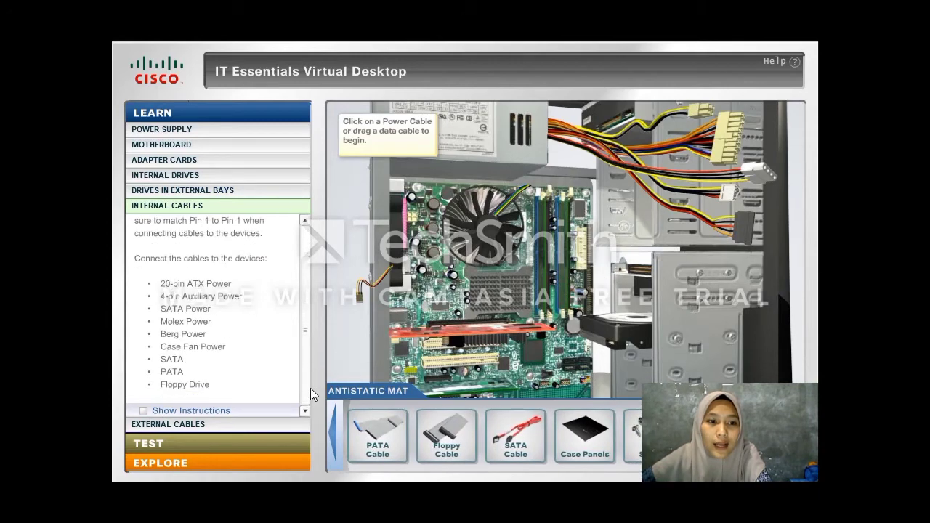
left_click(738, 153)
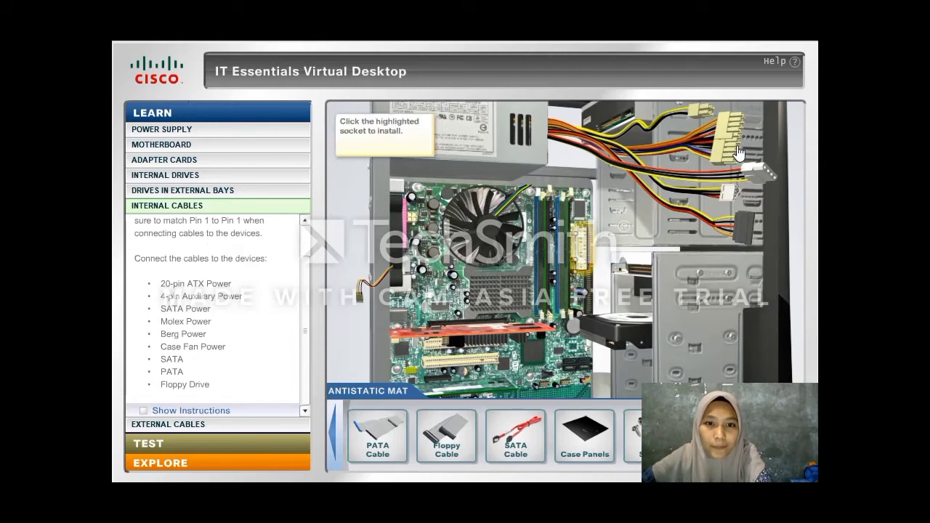
left_click(586, 263)
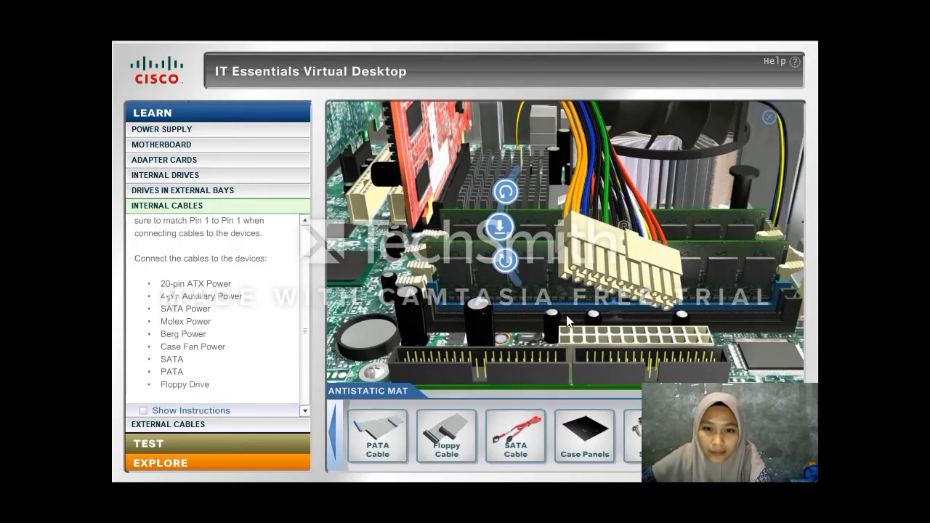
left_click(509, 206)
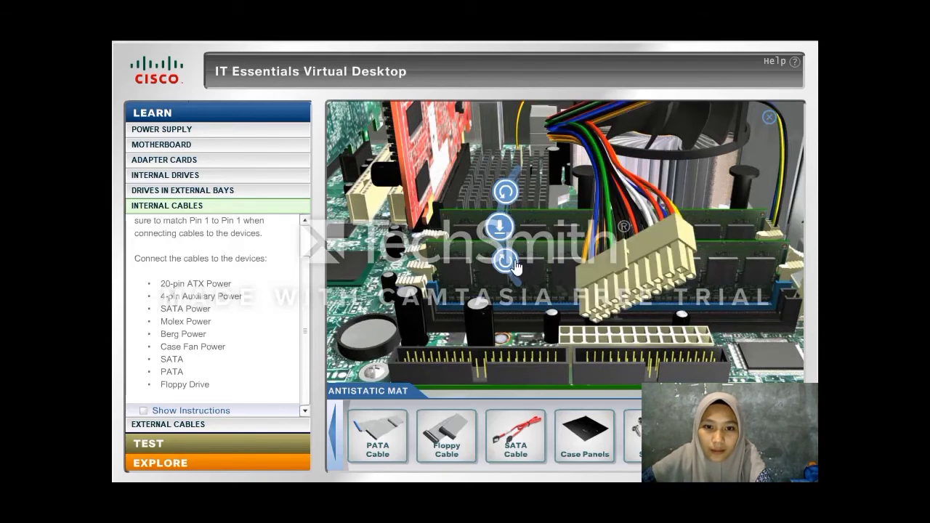
left_click(508, 205)
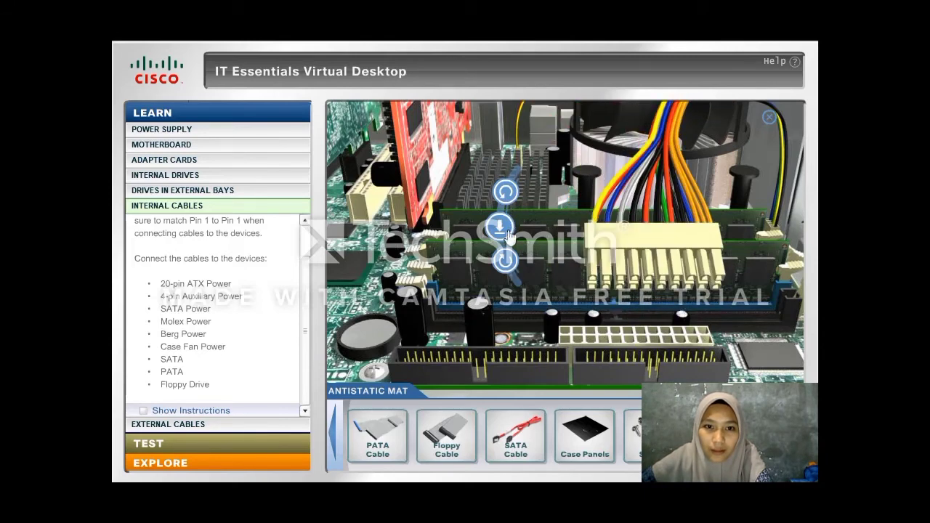
left_click(507, 231)
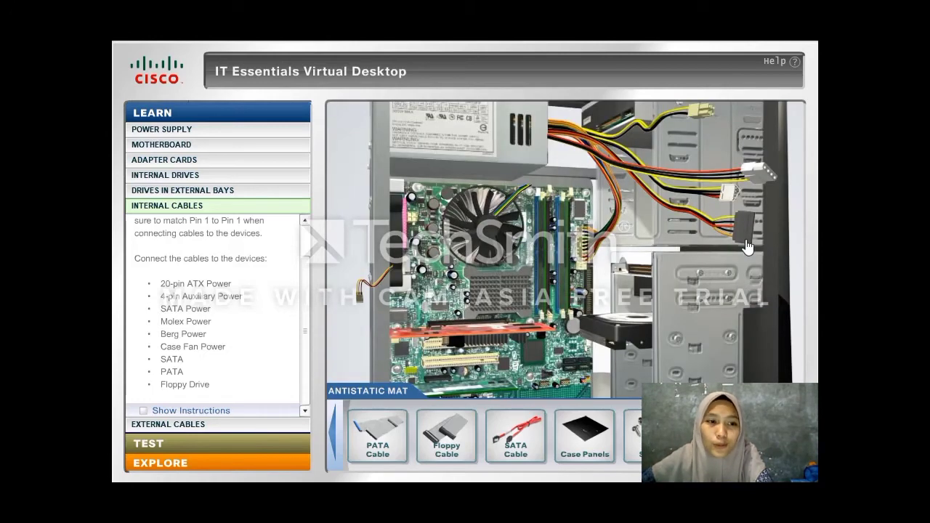
Connect the Berg Power connector to the Floppy Drive's power socket, rotating it into the correct orientation.
left_click(704, 113)
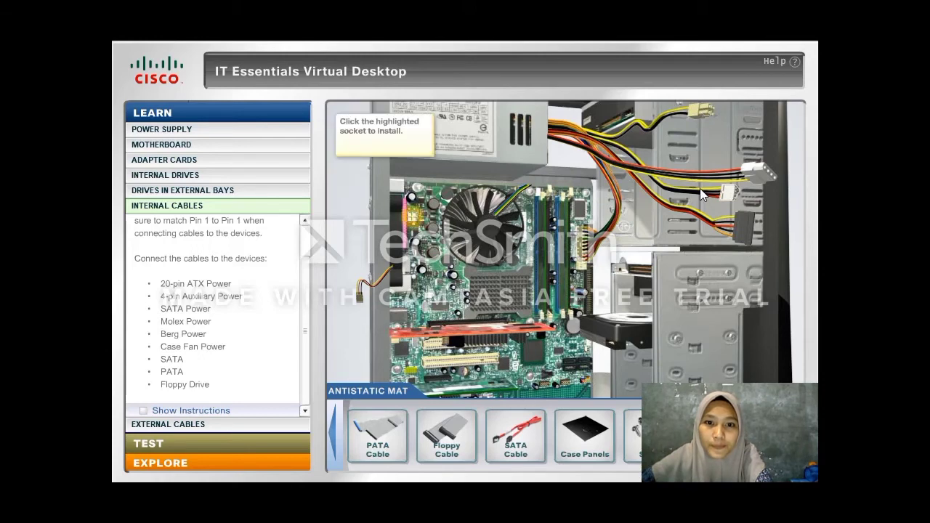
left_click(730, 197)
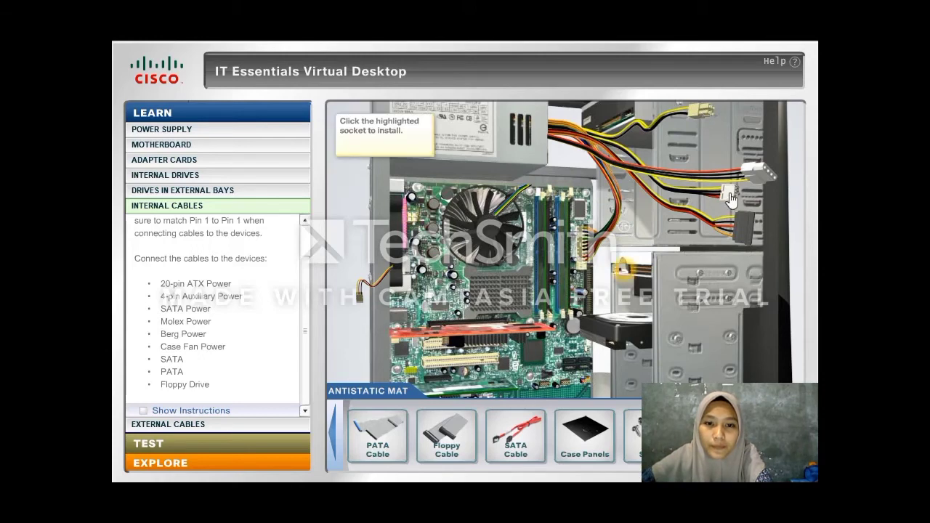
left_click(623, 275)
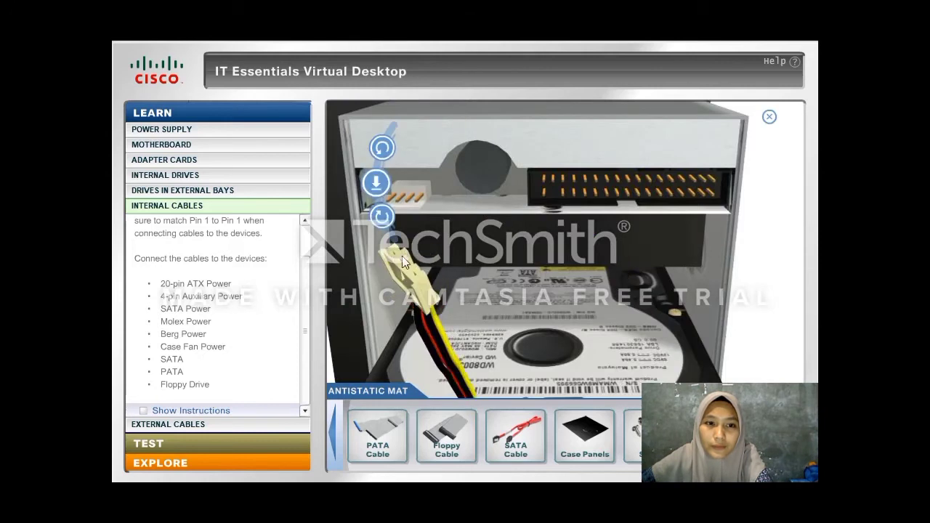
left_click(383, 148)
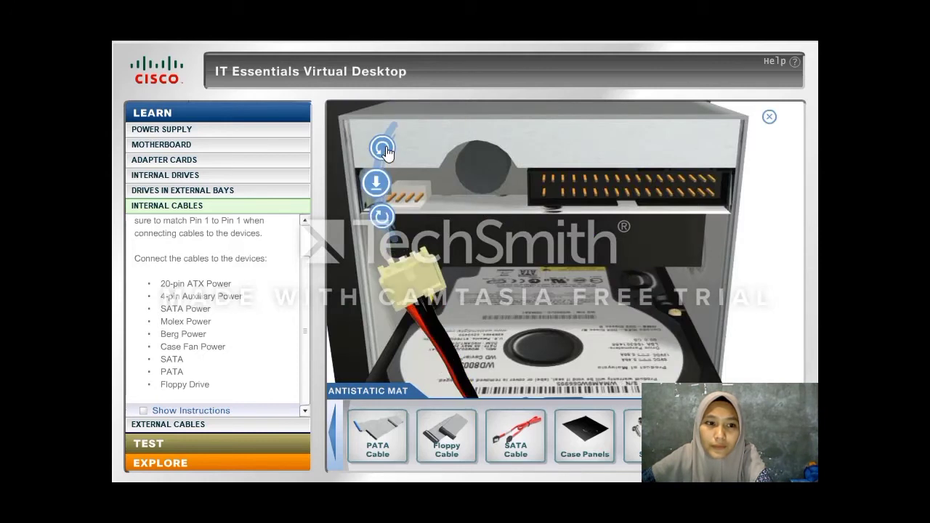
left_click(381, 216)
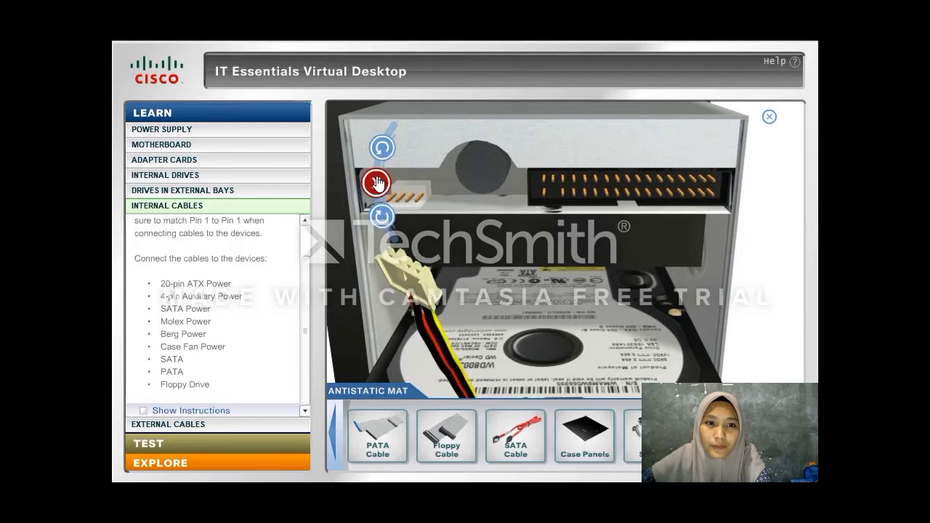
left_click(392, 148)
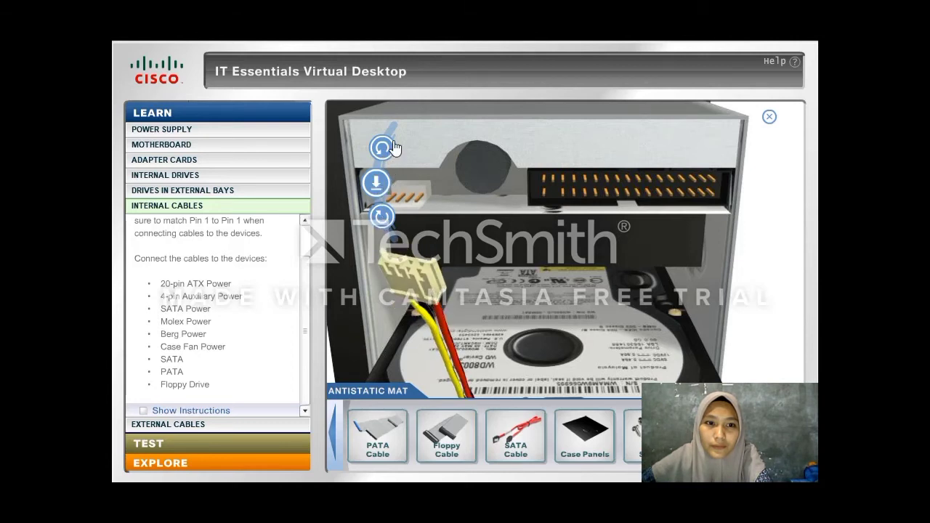
left_click(374, 182)
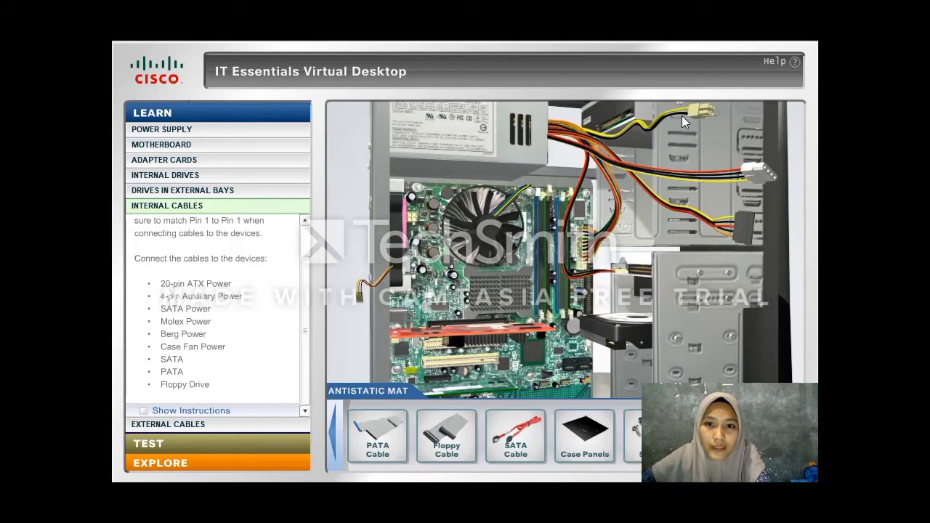
Connect the 4-pin Auxiliary Power connector to its motherboard socket beside the CPU fan, rotating it to fit.
left_click(692, 116)
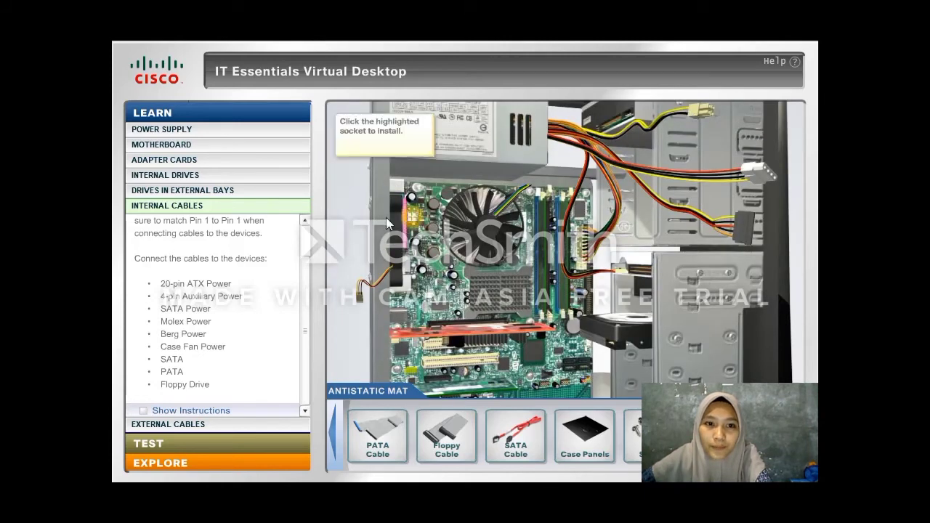
left_click(414, 224)
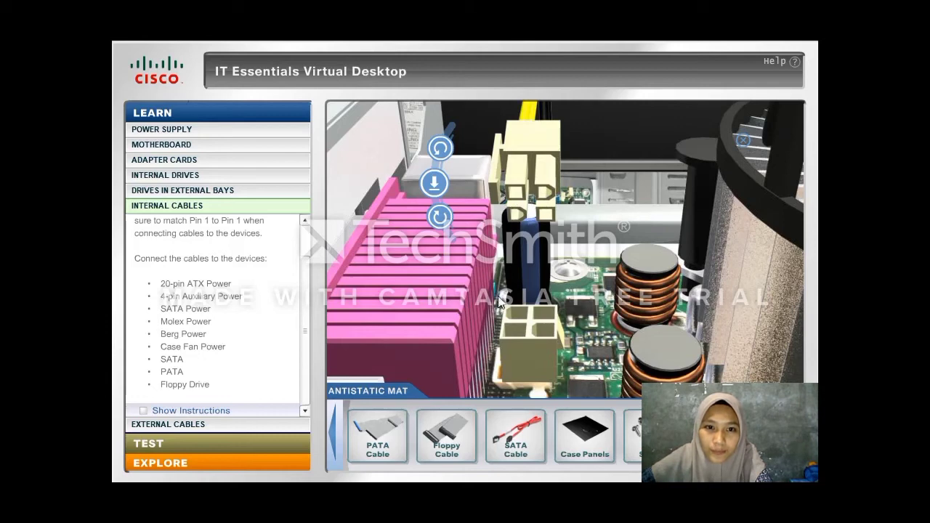
left_click(450, 157)
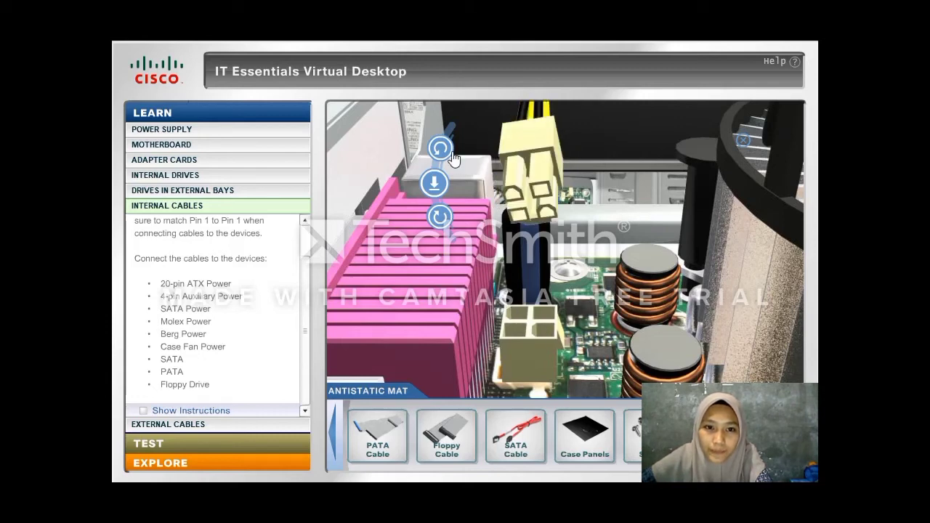
left_click(437, 186)
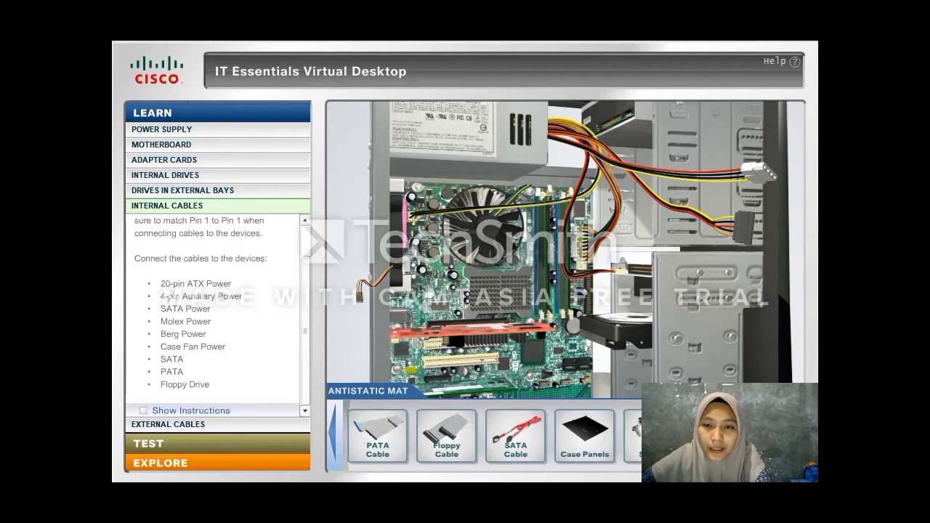
Connect the Molex Power connector to the Optical Drive and the SATA Power connector to the Hard Disk Drive.
left_click(756, 180)
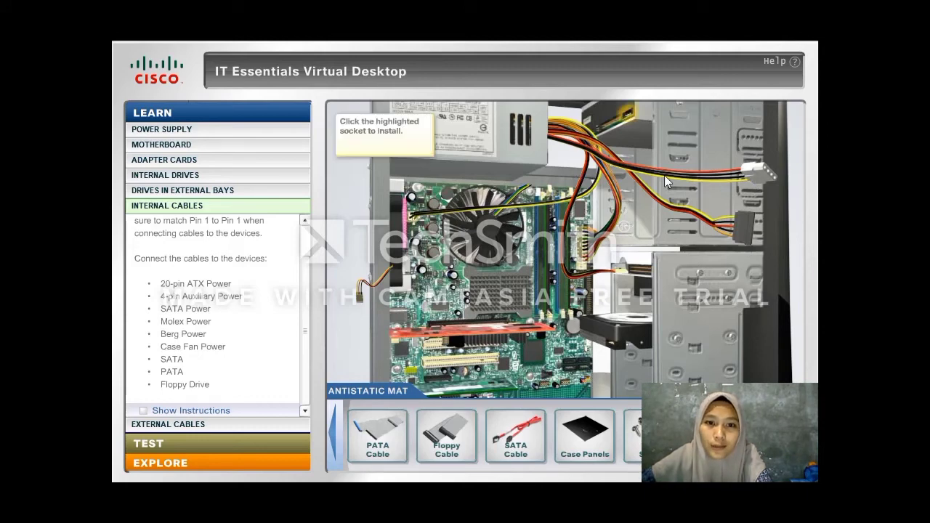
left_click(629, 113)
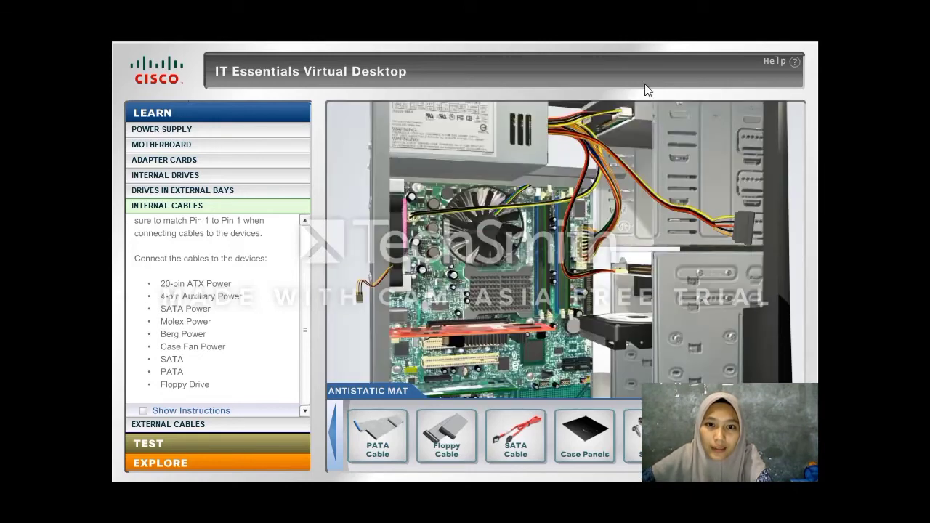
left_click(749, 235)
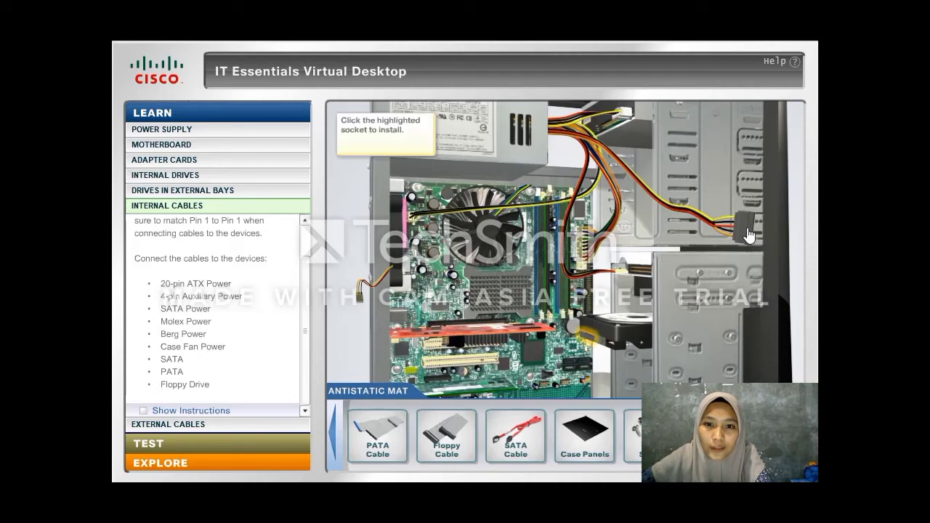
left_click(592, 344)
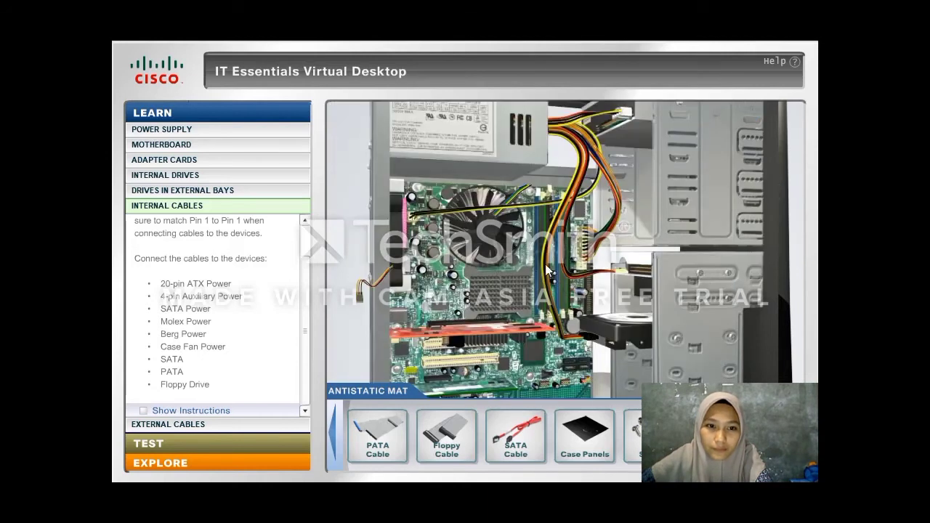
Connect the Case Fan Power connector to the REAR FAN header on the motherboard, aligned with its pins.
left_click(360, 298)
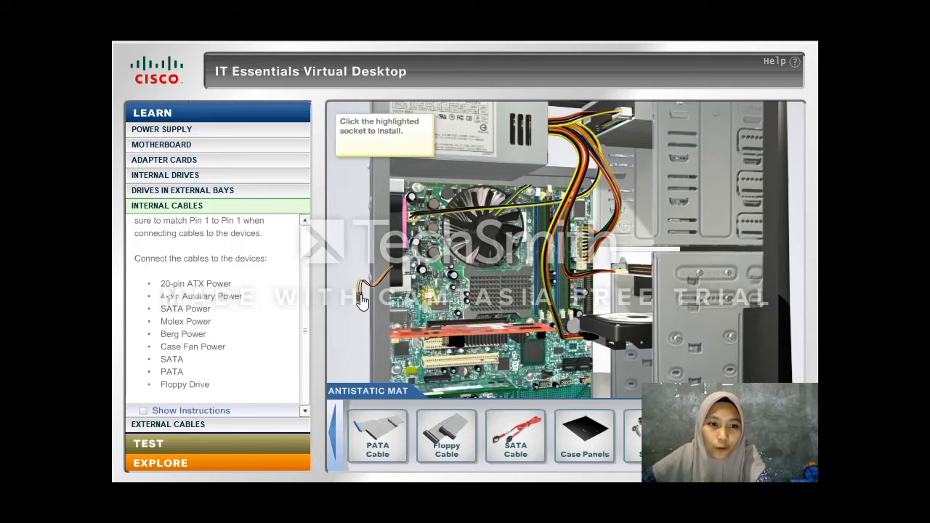
left_click(428, 300)
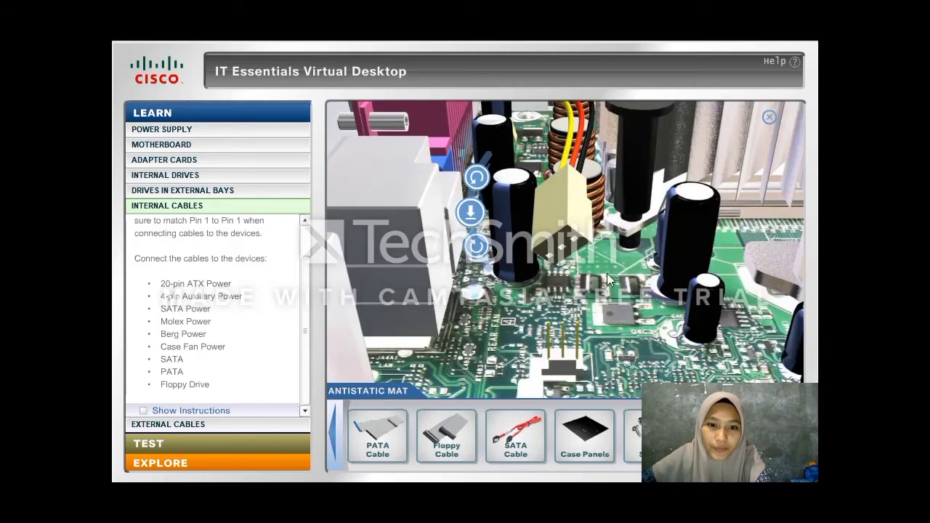
left_click(471, 213)
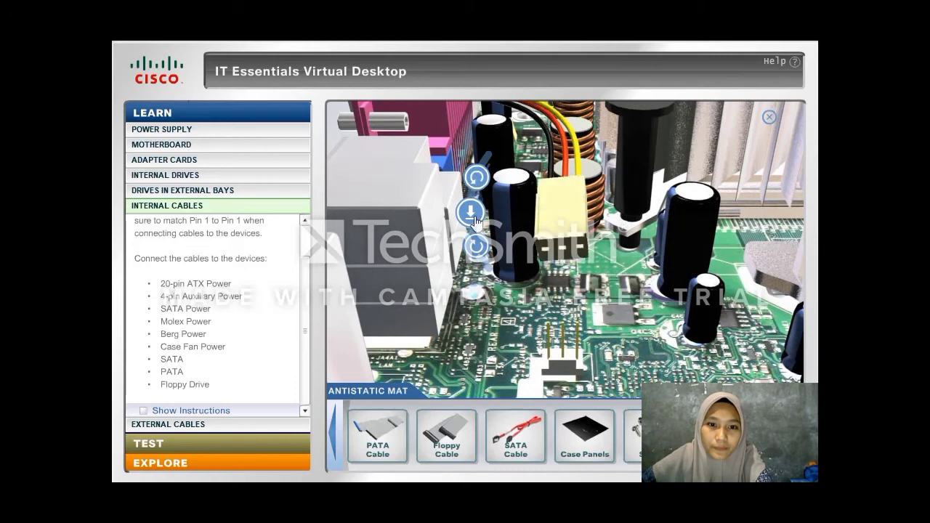
left_click(478, 214)
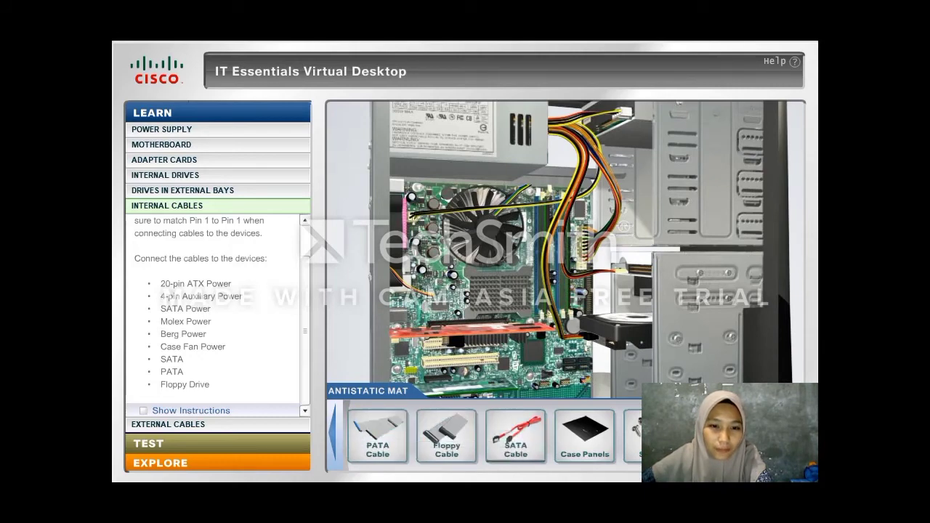
Connect one end of the SATA Cable to the highlighted motherboard SATA socket, rotating the connector to match the socket.
left_click(526, 440)
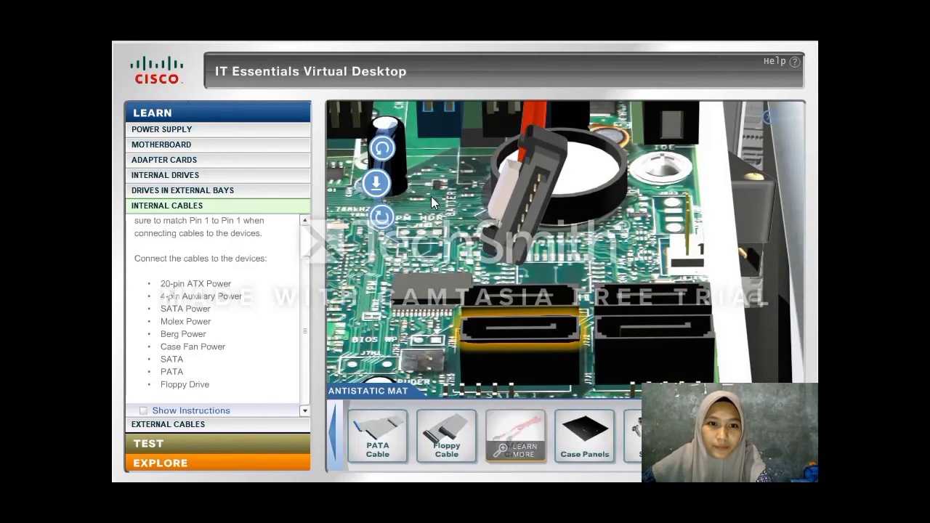
left_click(390, 153)
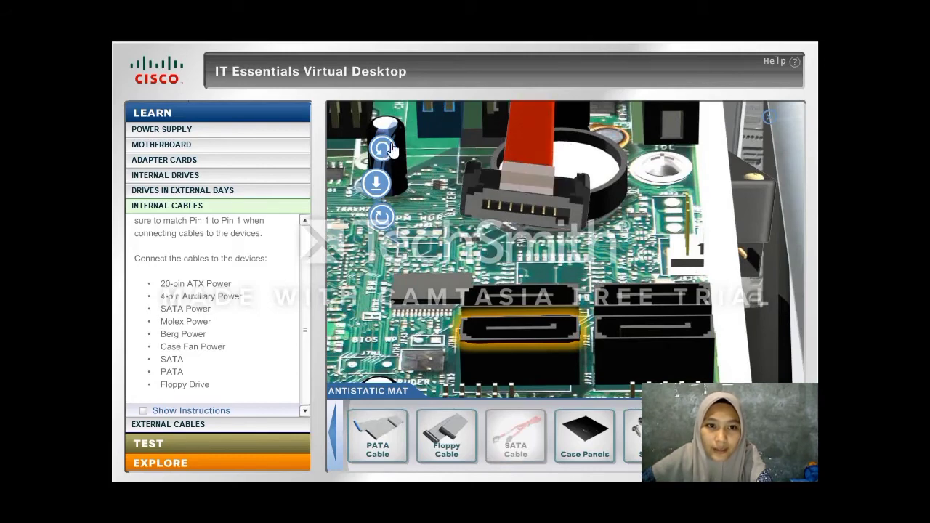
left_click(383, 149)
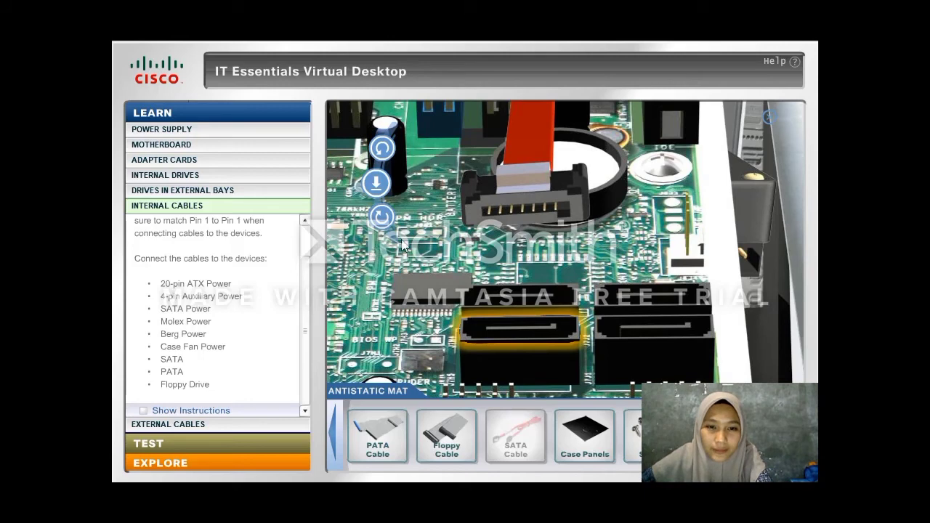
left_click(377, 186)
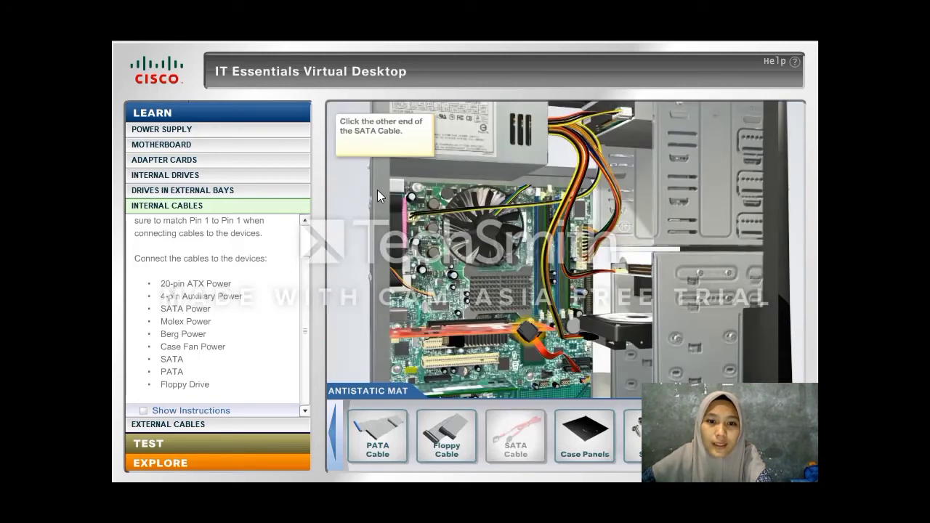
Connect the other end of the SATA Cable to the Hard Disk Drive's data socket, rotating it to fit.
left_click(536, 335)
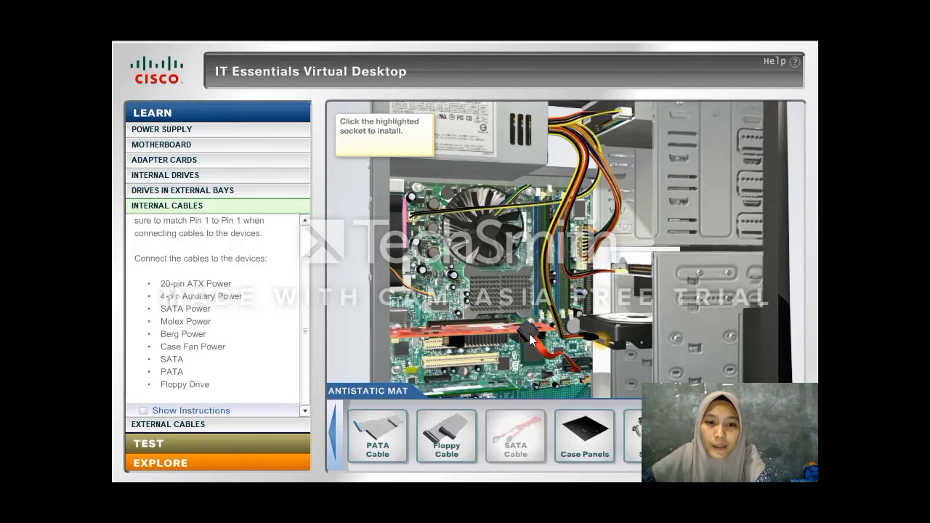
left_click(603, 349)
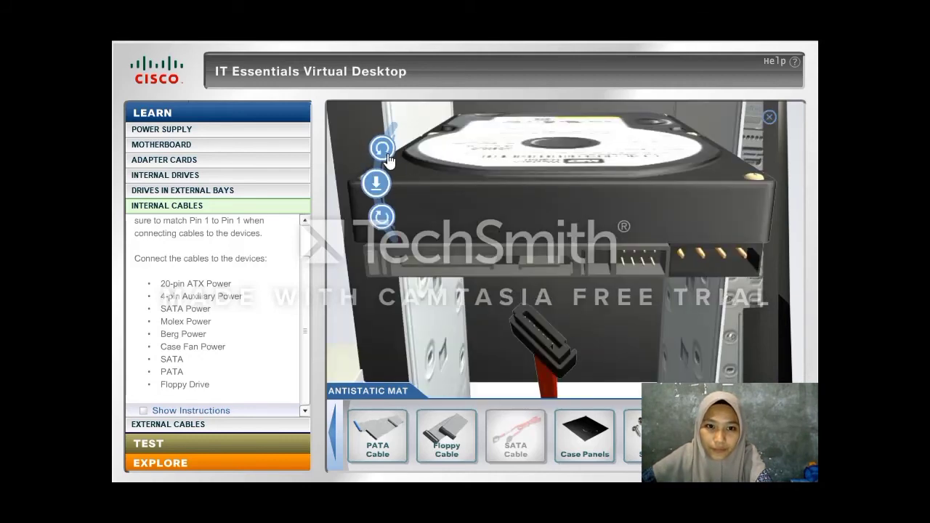
left_click(383, 149)
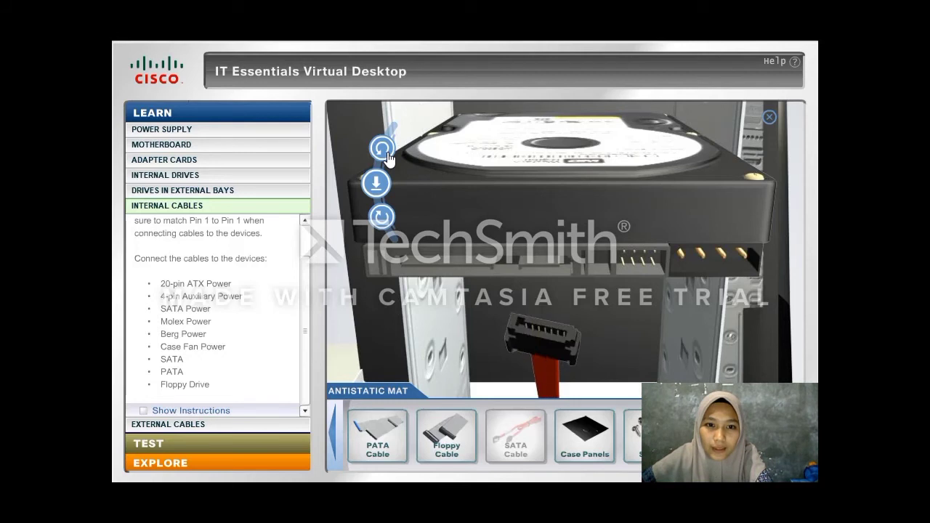
left_click(378, 183)
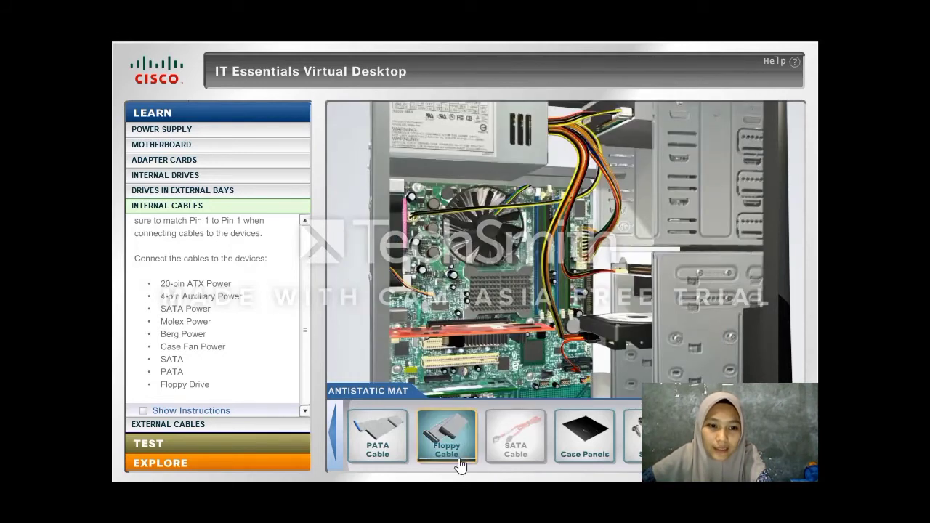
Connect the PATA Cable's blue connector to the motherboard's PATA socket, rotated so its Pin 1 edge matches PATA PIN 1.
left_click(384, 436)
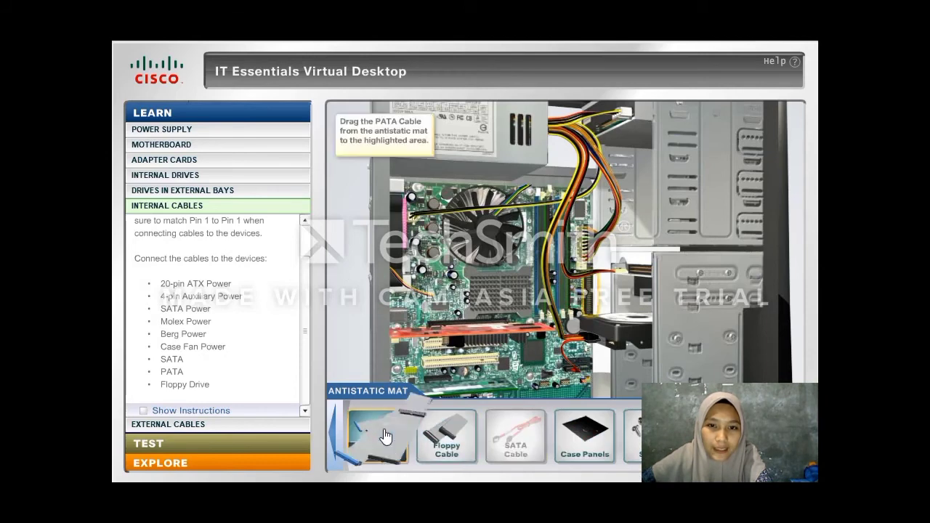
left_click_drag(380, 434, 554, 339)
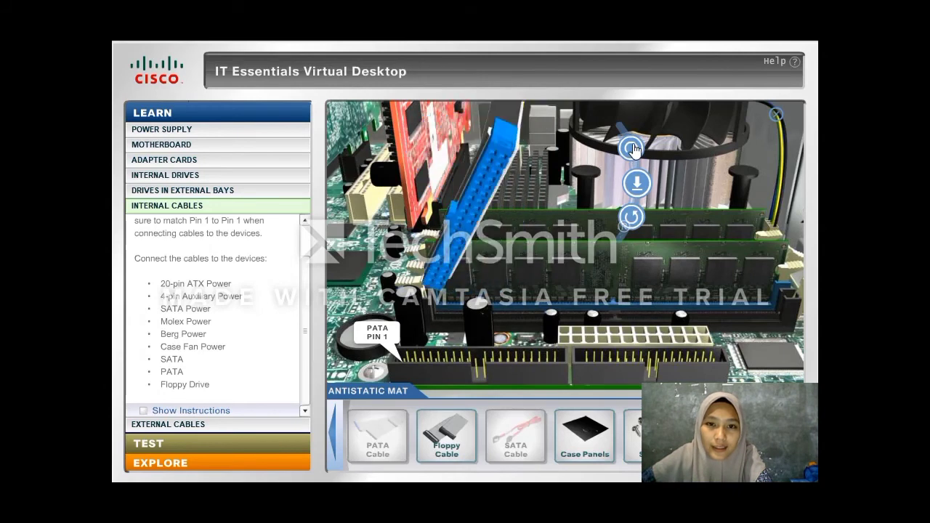
left_click(631, 148)
left_click(630, 218)
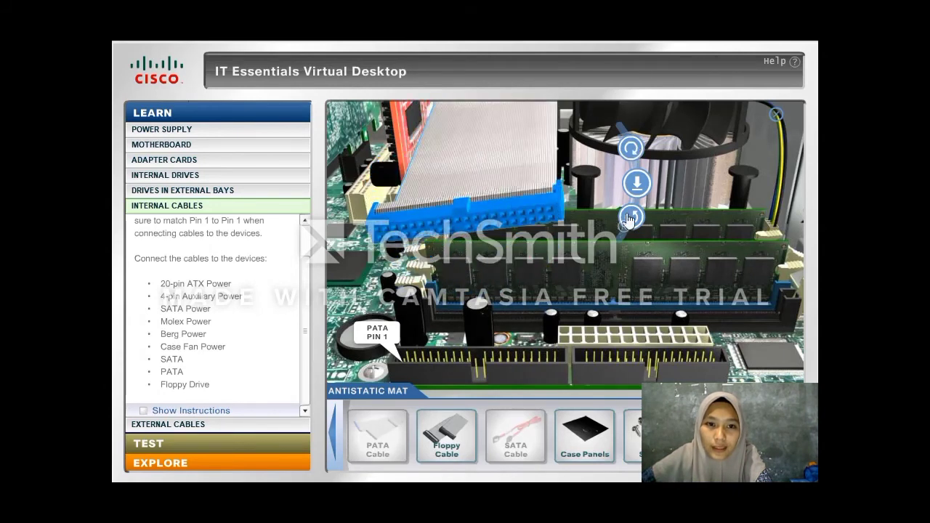
left_click(634, 155)
left_click(635, 208)
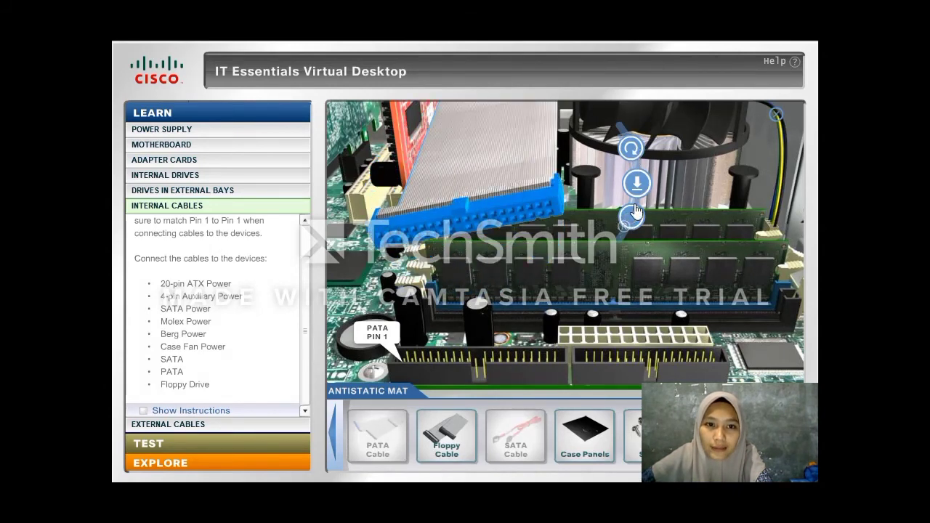
left_click(637, 156)
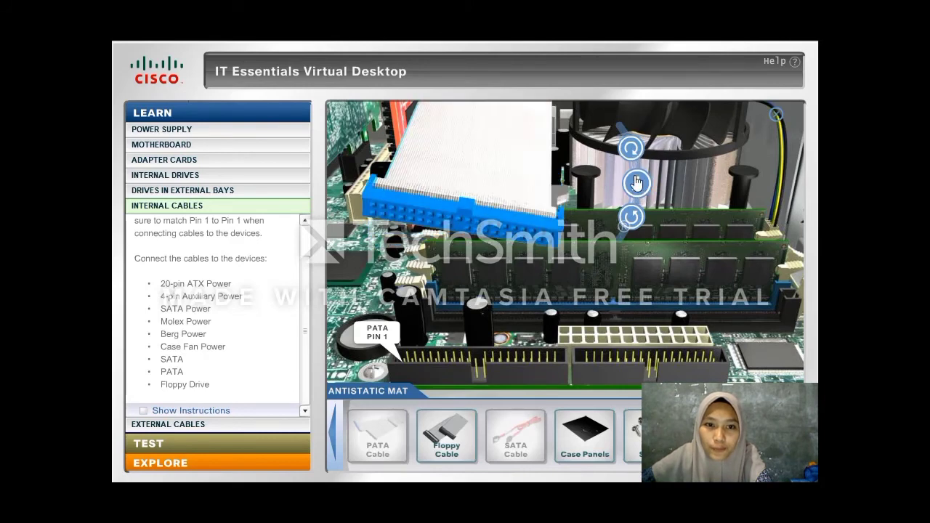
left_click(632, 195)
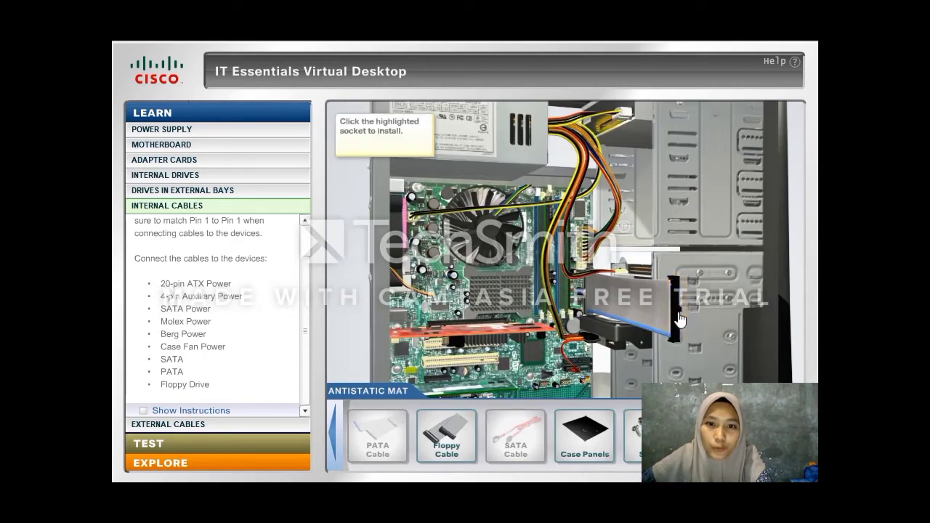
Connect the PATA Cable's other end to the Optical Drive's data socket, rotating it so the blue edge faces the power socket.
left_click(607, 121)
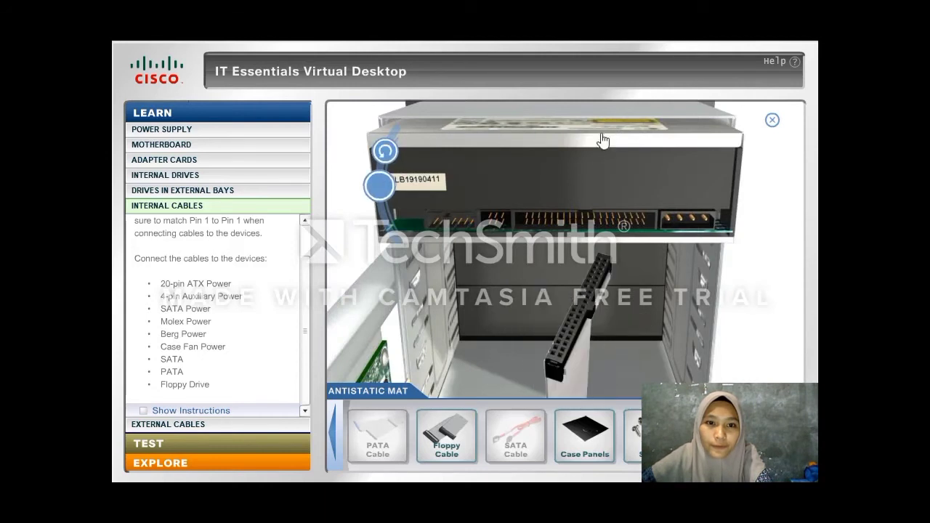
left_click(388, 151)
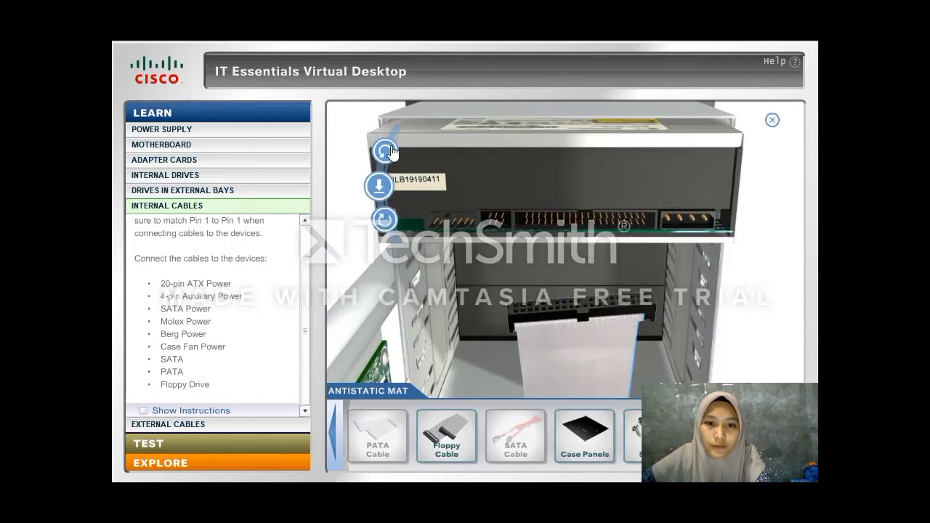
left_click(387, 219)
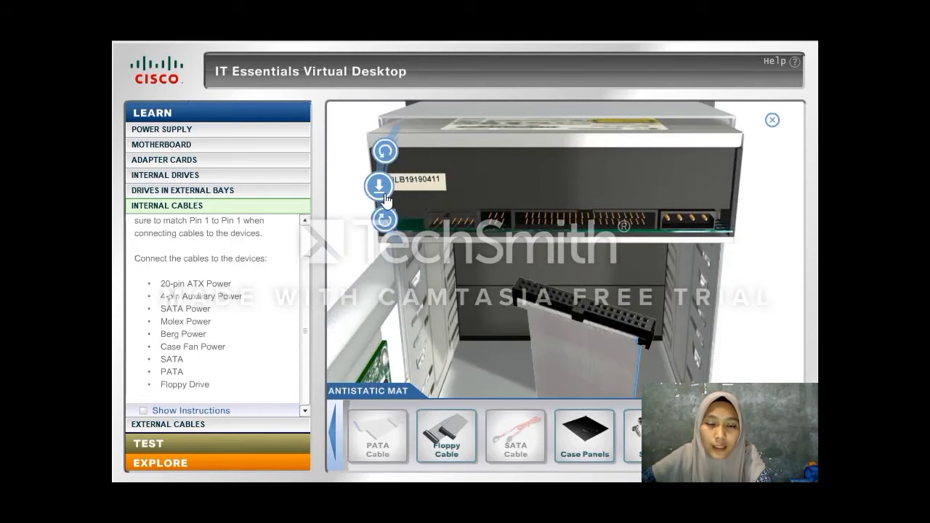
left_click(384, 152)
left_click(386, 220)
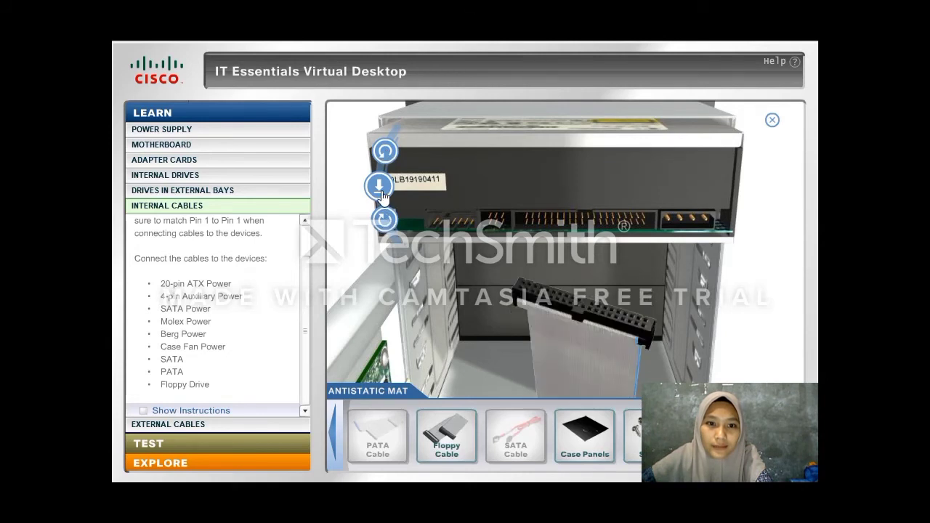
left_click(385, 153)
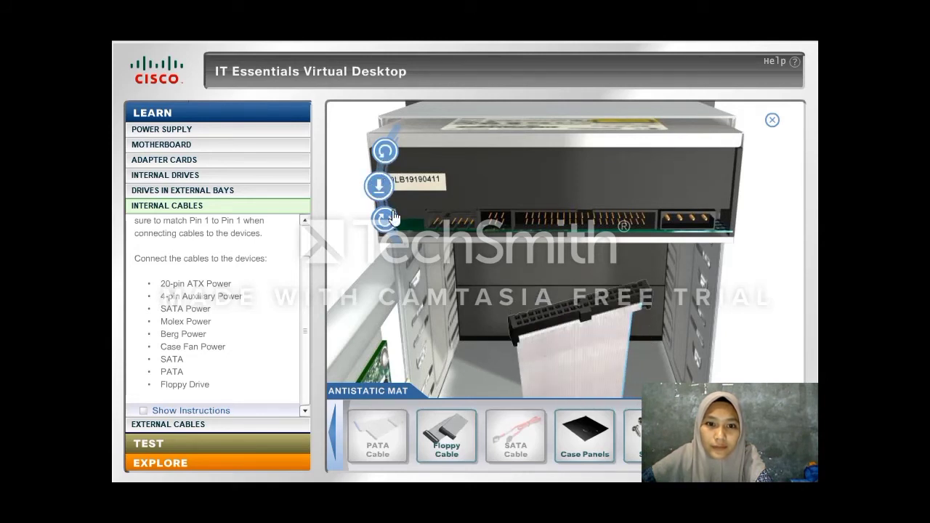
left_click(391, 219)
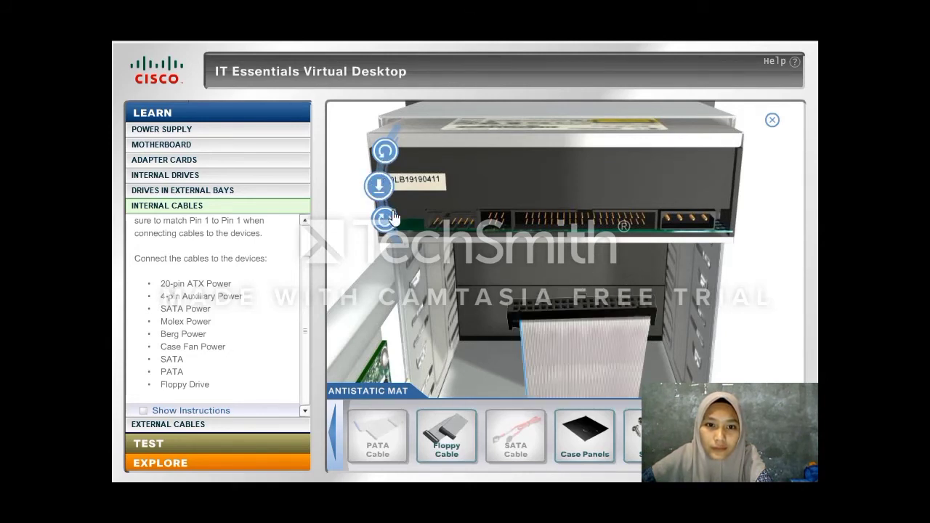
left_click(391, 160)
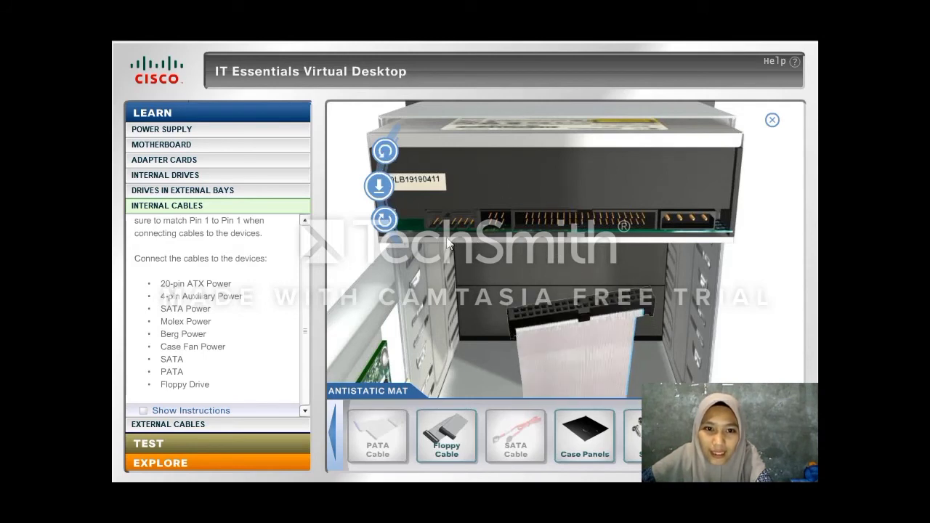
left_click(381, 188)
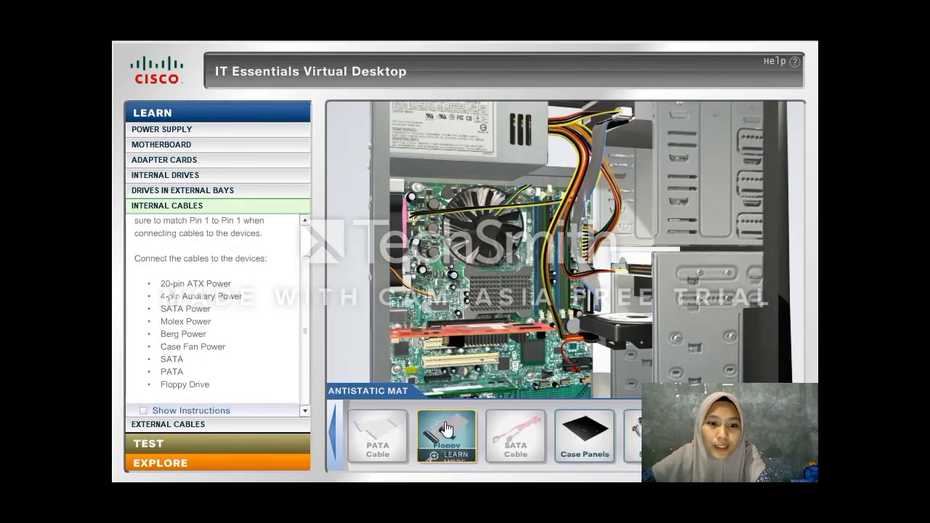
Connect the Floppy Cable to the motherboard's floppy socket, rotating the connector so its blue edge matches PIN 1.
left_click_drag(451, 436, 550, 268)
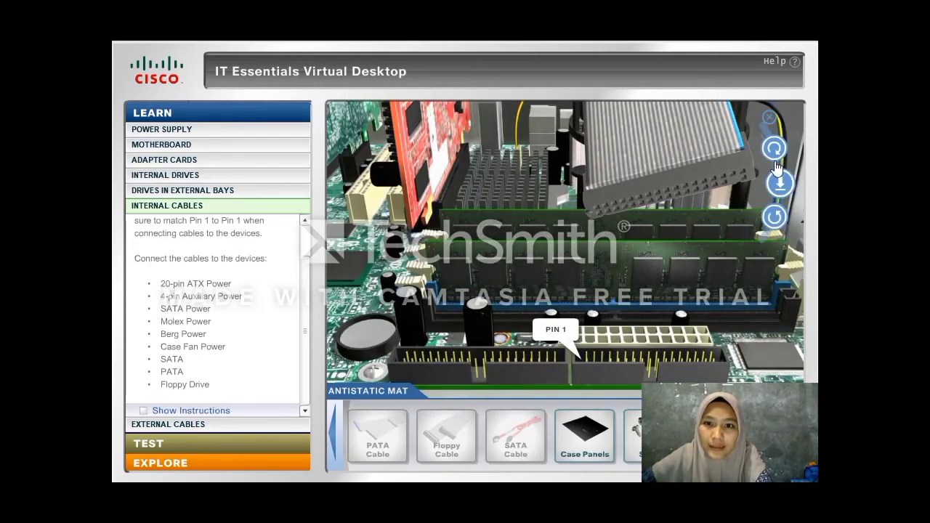
left_click(774, 162)
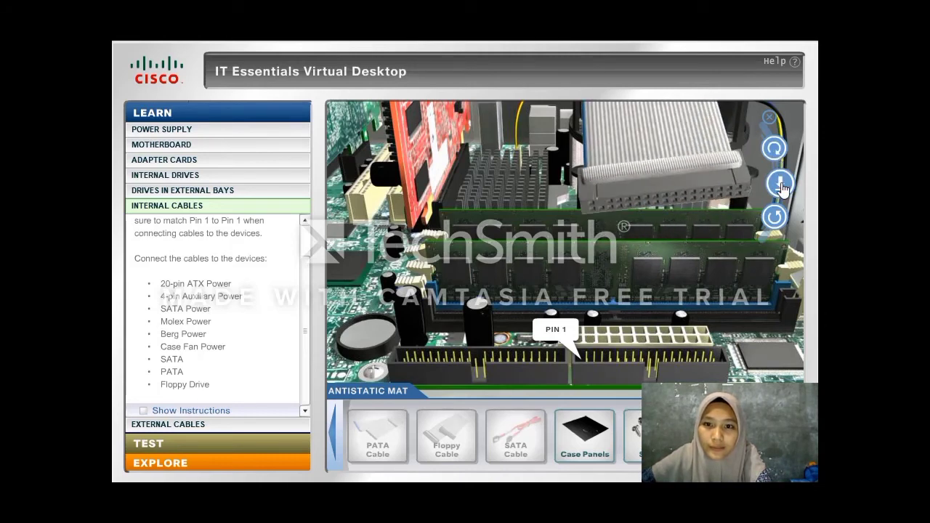
left_click(781, 182)
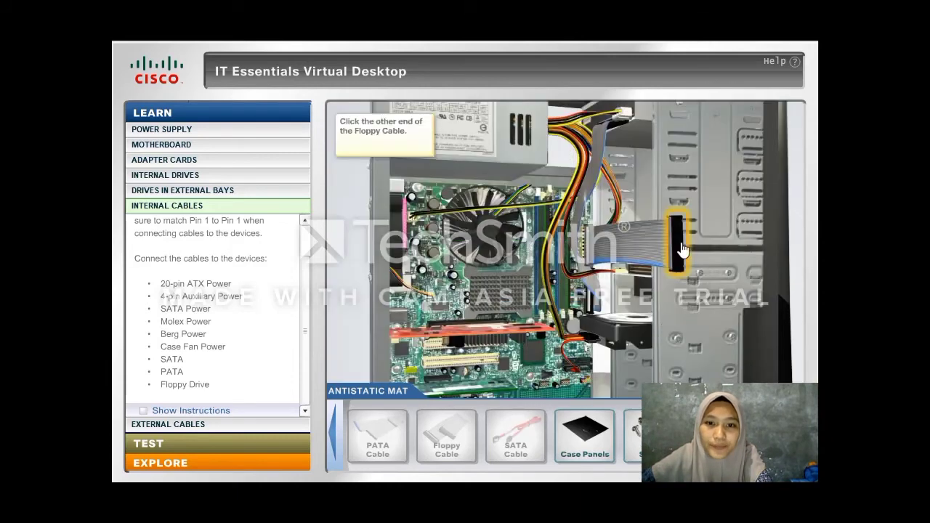
Connect the Floppy Cable's other end to the Floppy Drive, rotated to match its socket, and acknowledge completion of the internal cables layer.
left_click(679, 243)
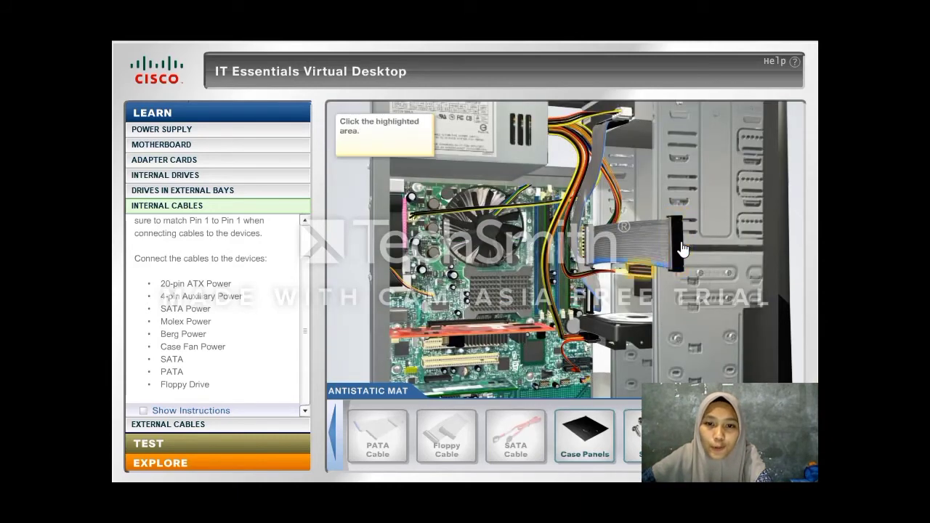
left_click(642, 275)
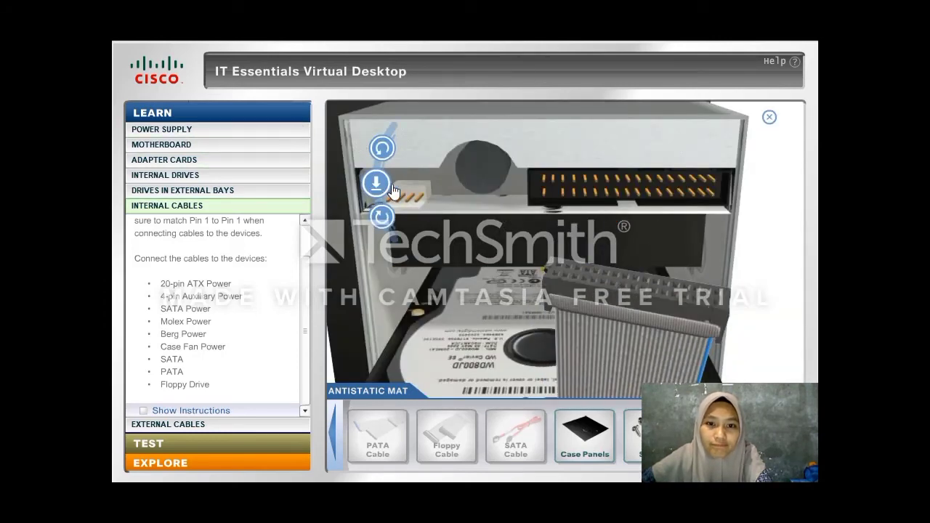
left_click(381, 151)
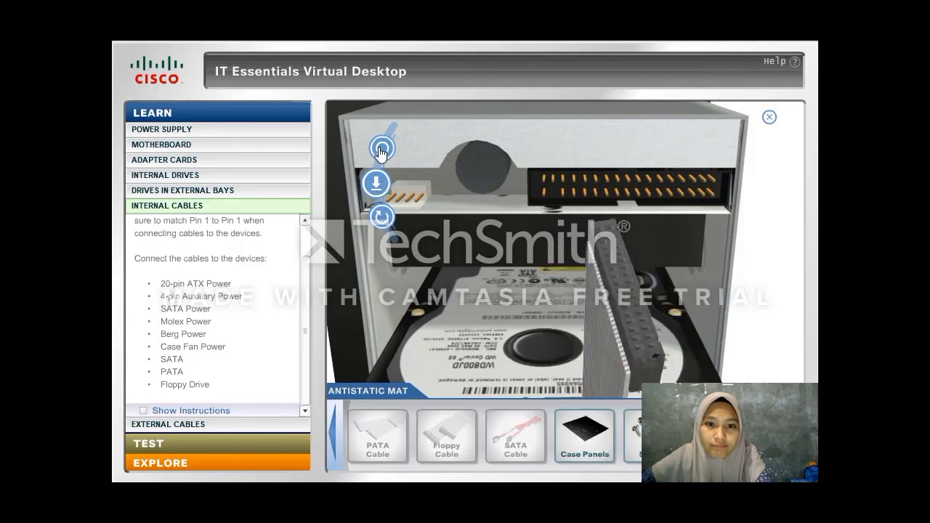
left_click(380, 185)
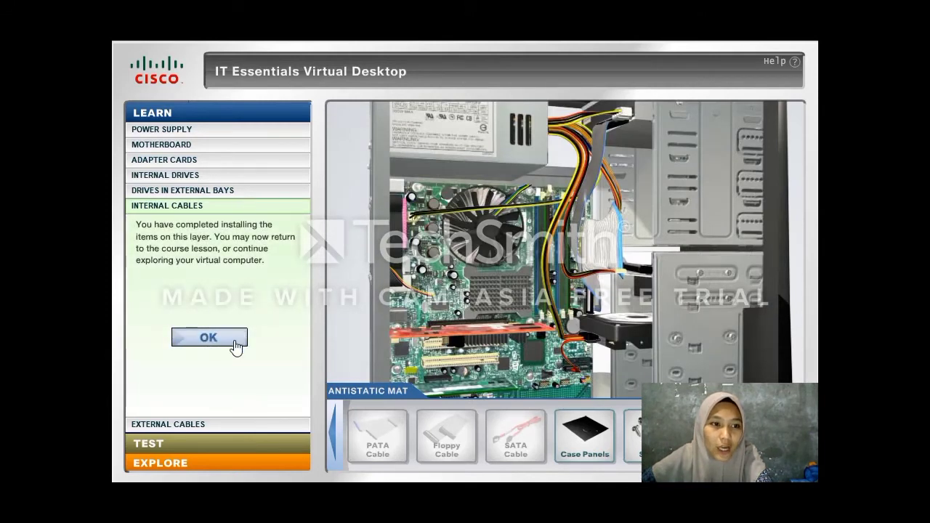
left_click(209, 338)
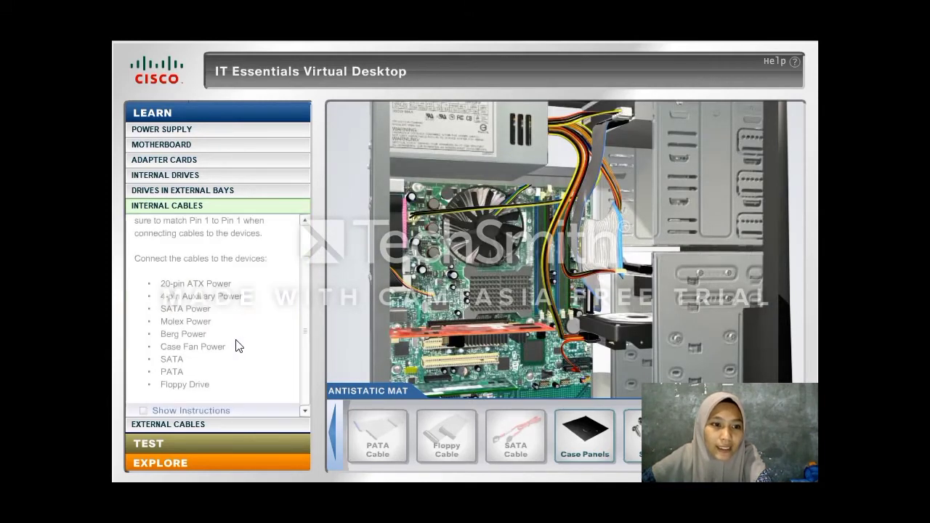
Start the External Cables layer, attach the Case Panels to the computer case and secure them with the Panel Screws.
left_click(212, 425)
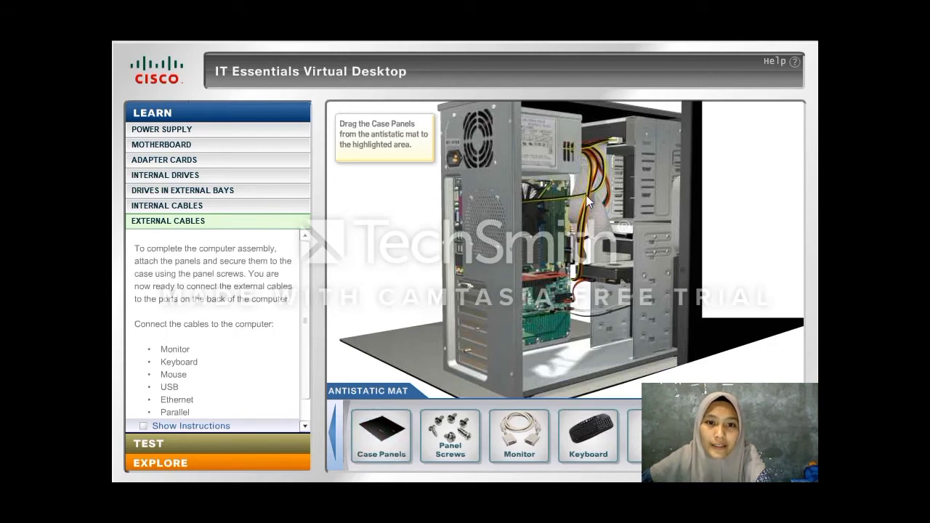
left_click_drag(381, 436, 660, 182)
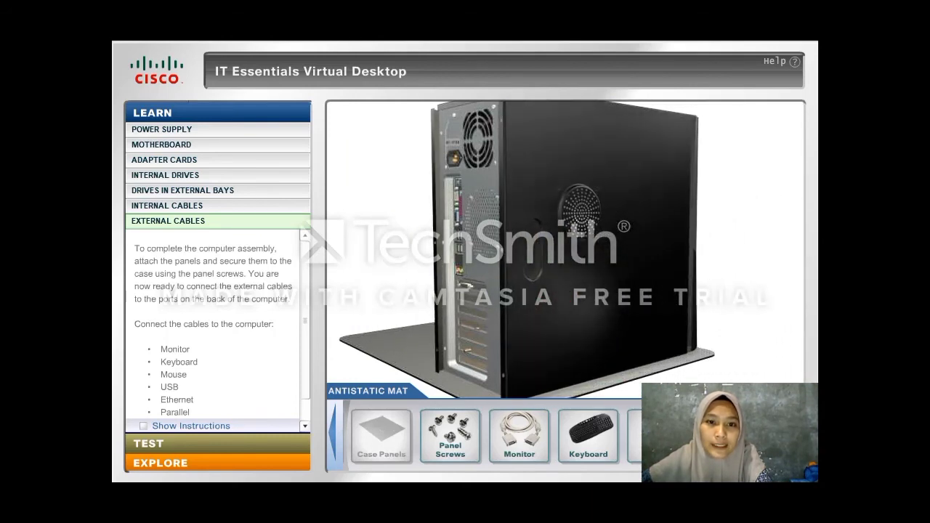
left_click_drag(465, 430, 500, 175)
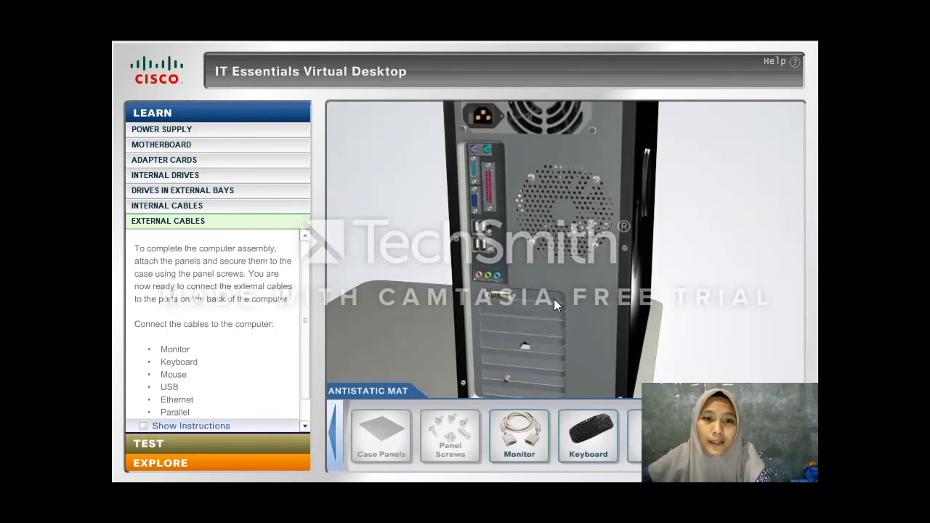
Connect the Monitor cable to the video card's DVI port on the back of the computer.
left_click_drag(514, 440, 503, 300)
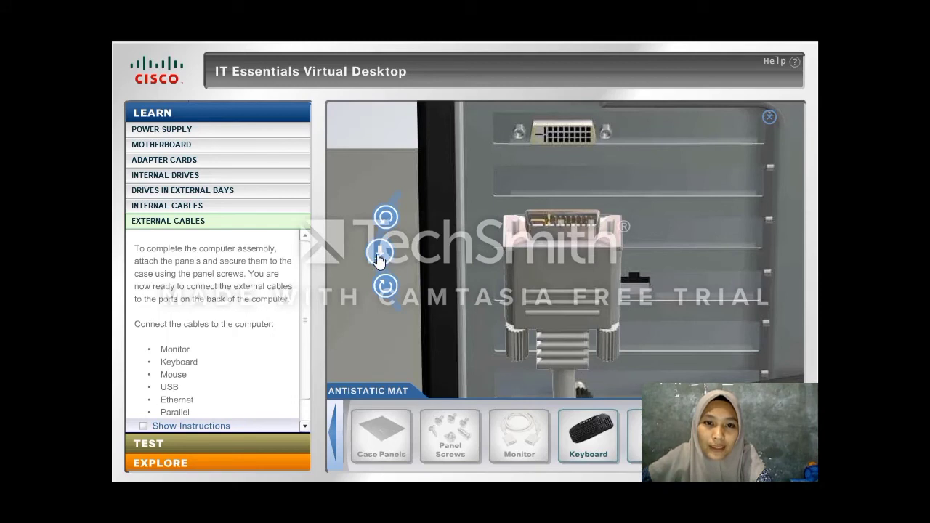
left_click(378, 254)
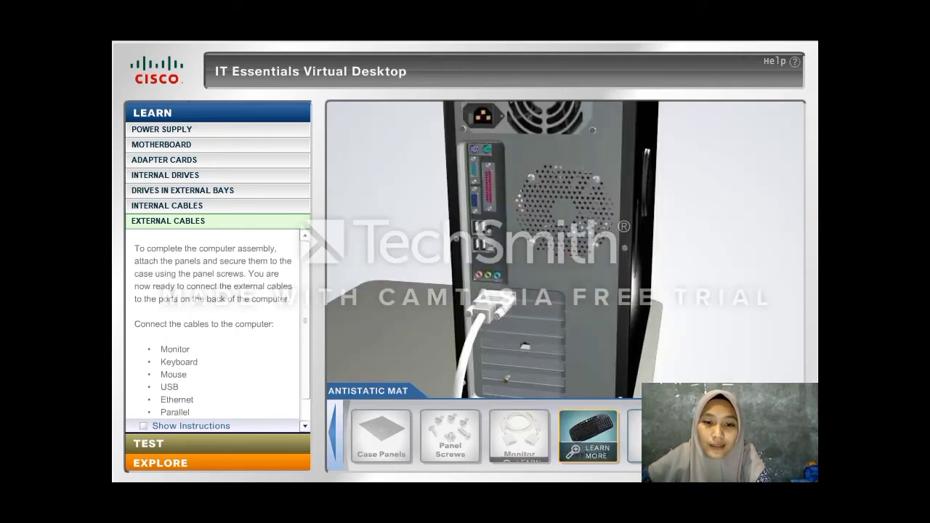
Connect the Keyboard cable to the purple PS/2 port on the back of the computer.
left_click(606, 439)
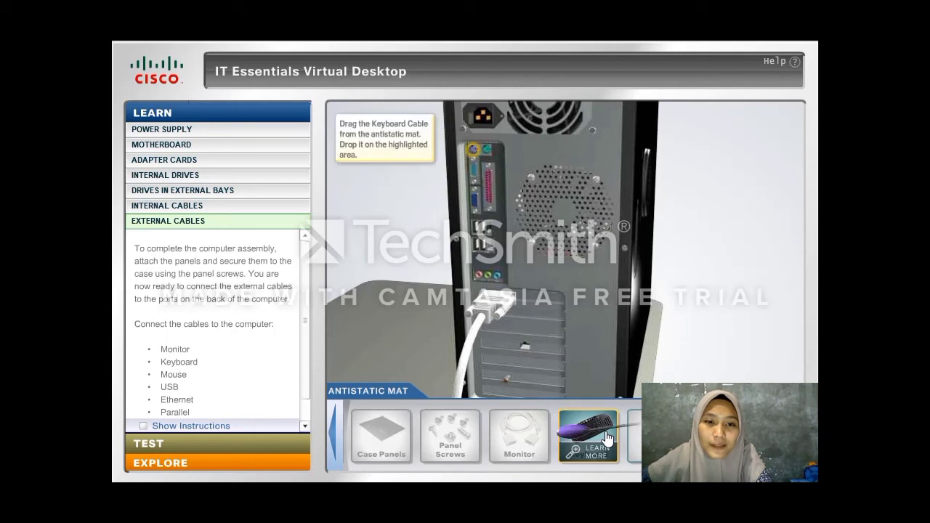
left_click_drag(600, 428, 459, 152)
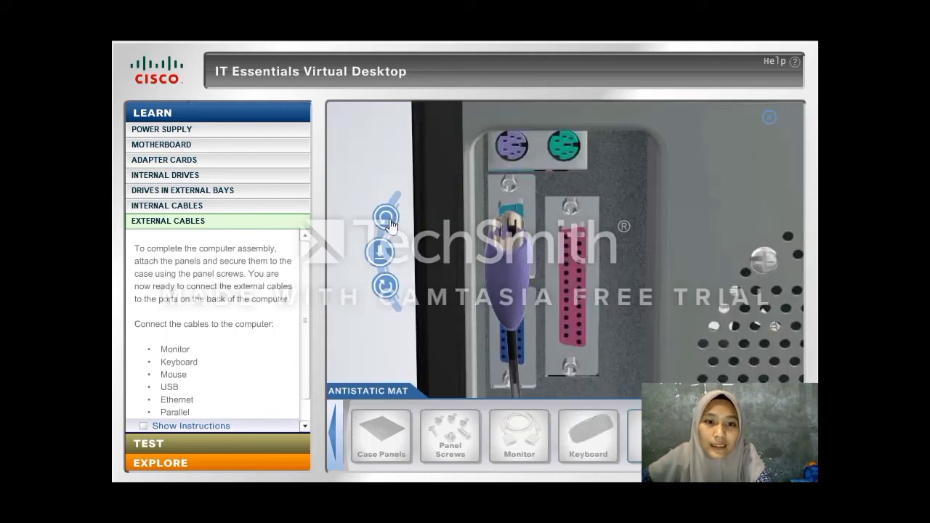
left_click(384, 260)
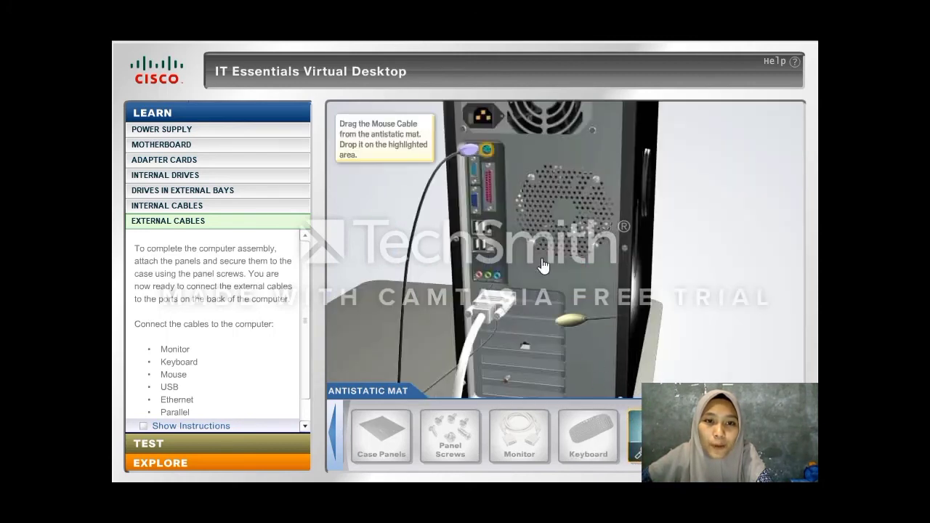
Connect the Mouse cable to the green PS/2 port beside the keyboard port.
left_click_drag(543, 266, 501, 218)
left_click_drag(636, 426, 489, 162)
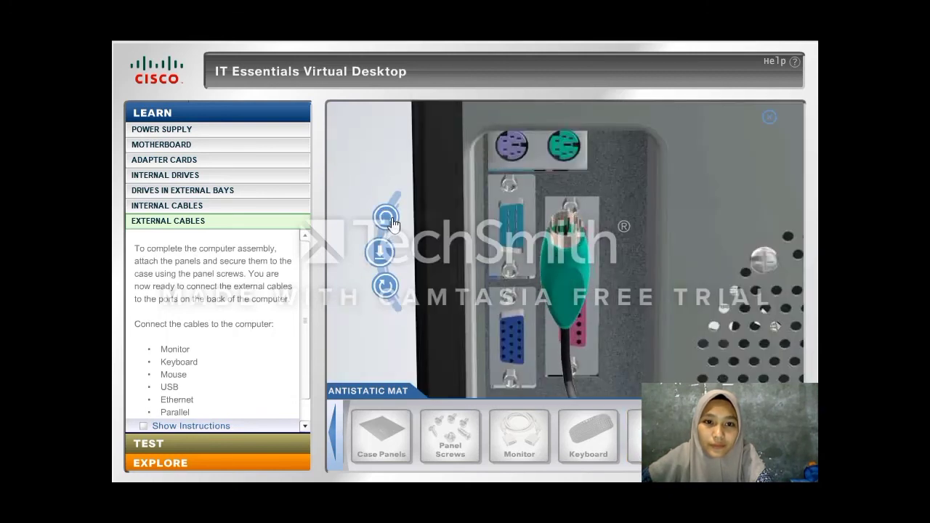
left_click(380, 254)
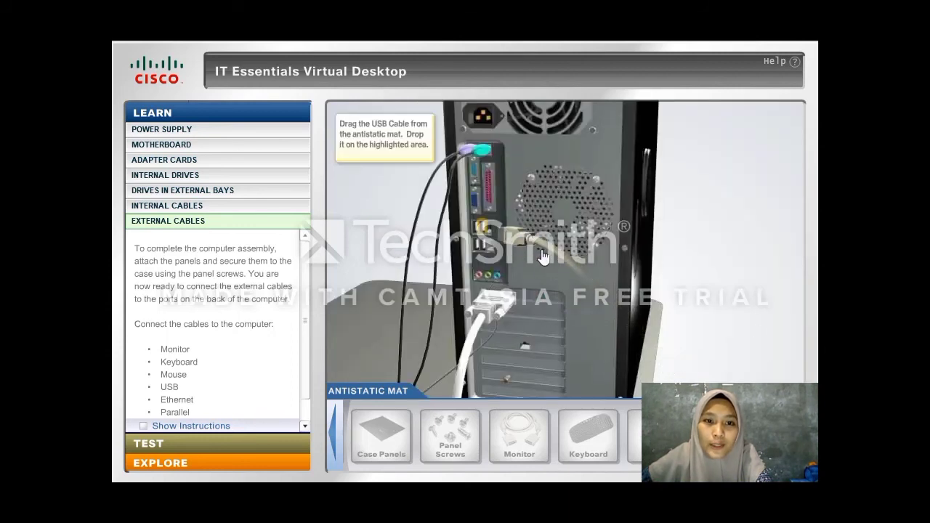
Connect the USB cable to the highlighted USB port and the Ethernet cable to the network card's port on the back of the computer.
left_click(529, 252)
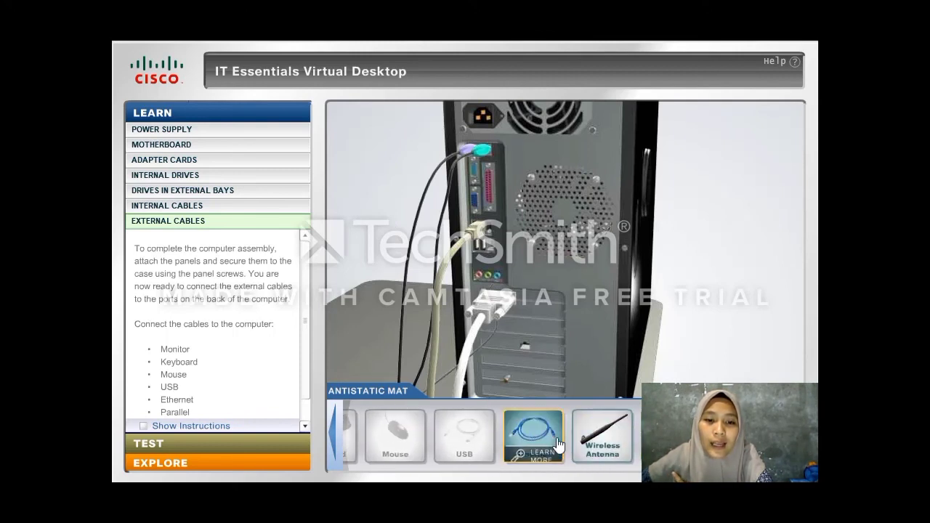
left_click_drag(534, 435, 529, 346)
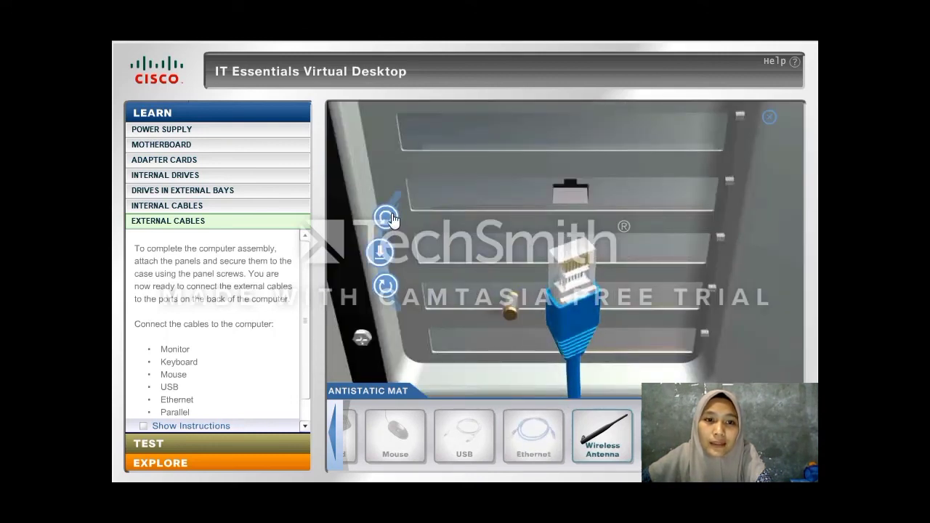
left_click(389, 261)
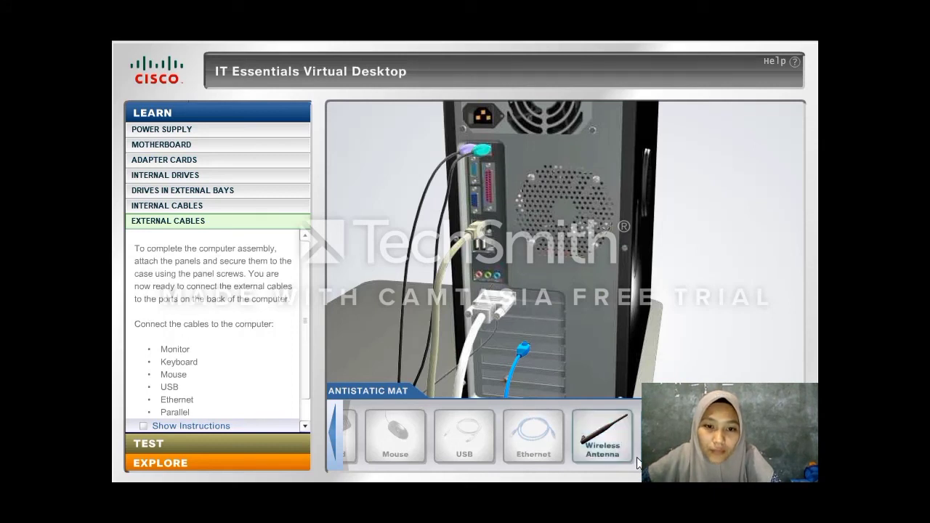
Attach the Wireless Antenna to the wireless card's connector and bring the power cable to the power supply's socket.
left_click_drag(621, 428, 588, 397)
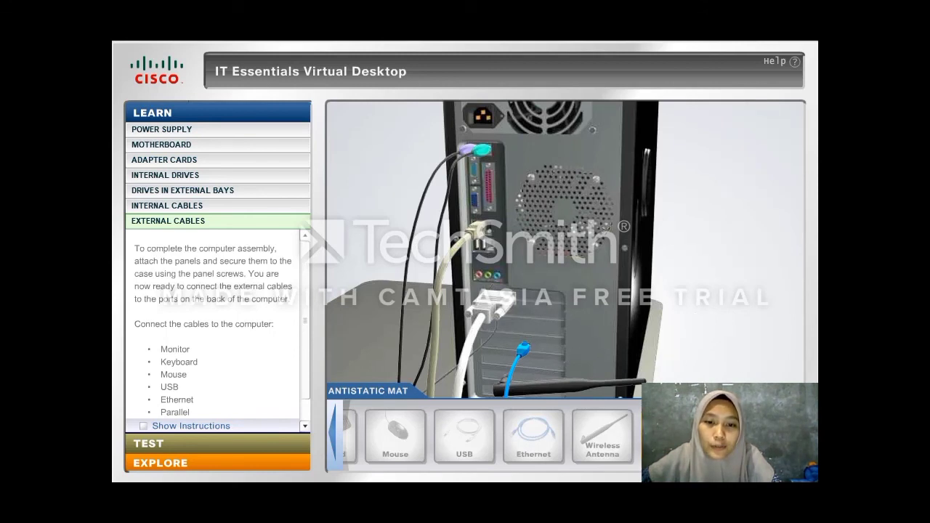
left_click_drag(685, 350, 535, 119)
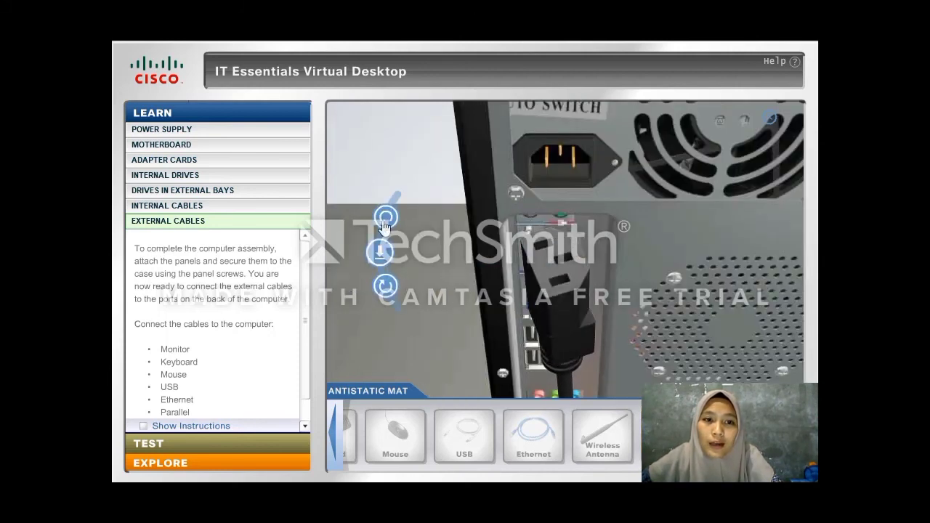